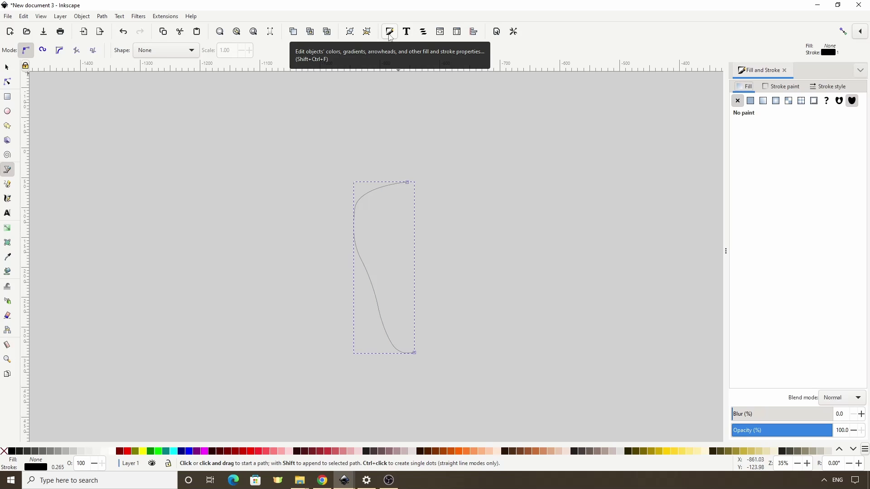
Set the half-head curve's stroke width to 9.865 mm
click(836, 87)
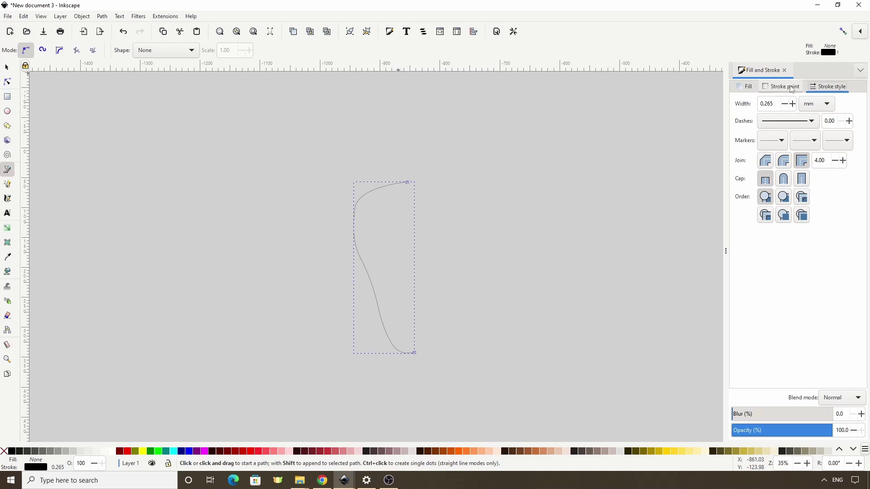
scroll(776, 101, up, 19)
scroll(776, 100, up, 20)
scroll(776, 100, up, 20)
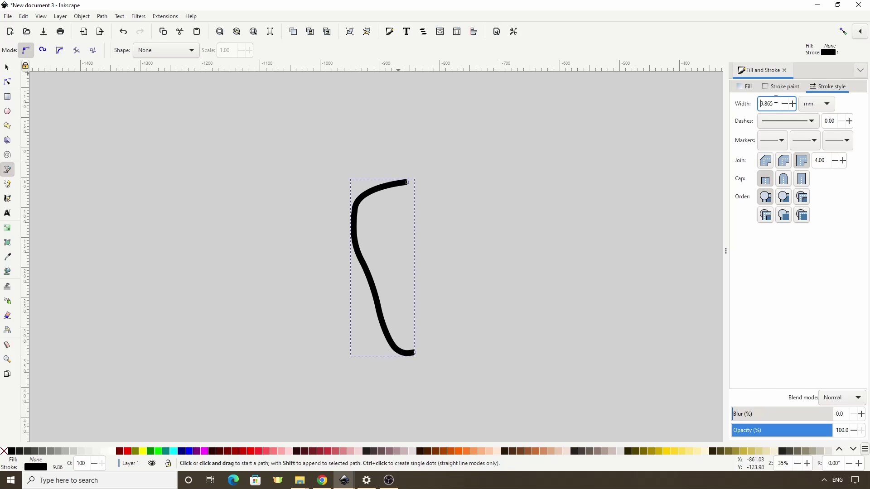
Give the half-head a flat green fill (569c18) and group it
click(736, 88)
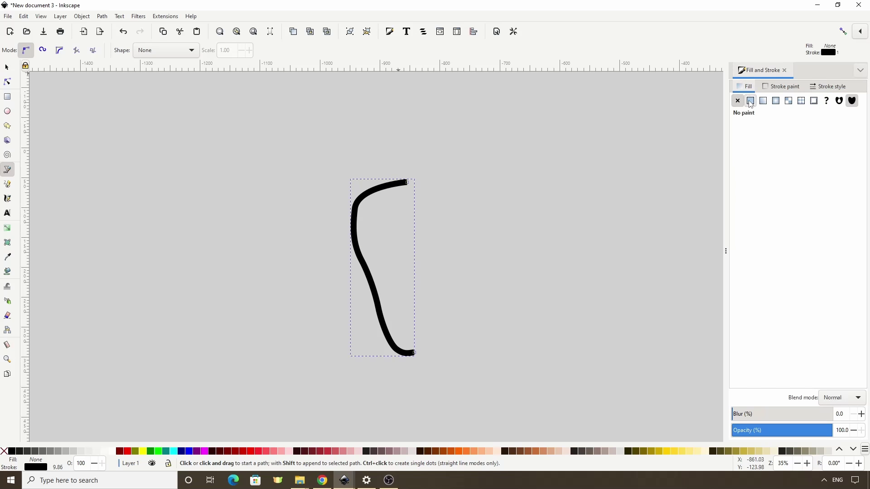
click(751, 100)
click(765, 154)
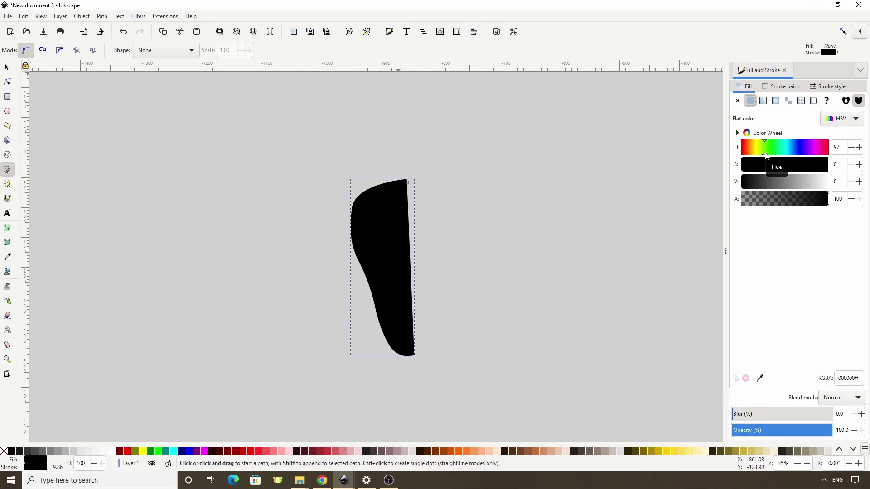
click(770, 167)
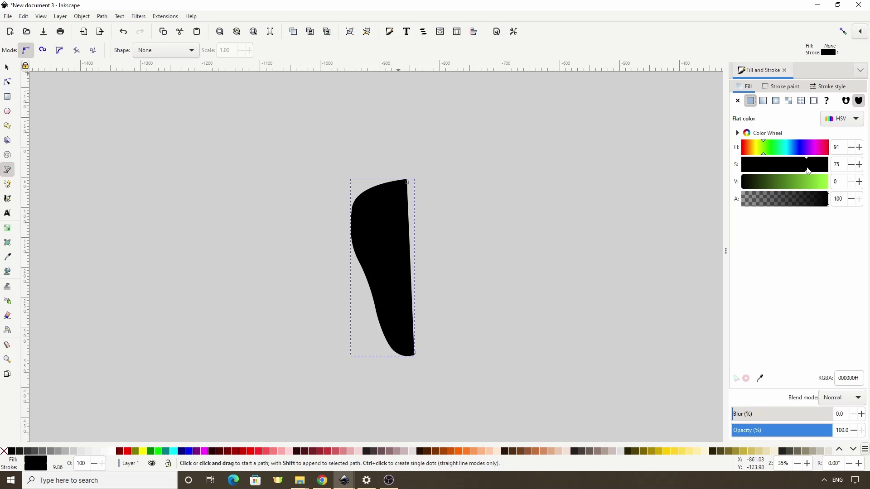
drag(806, 183, 798, 181)
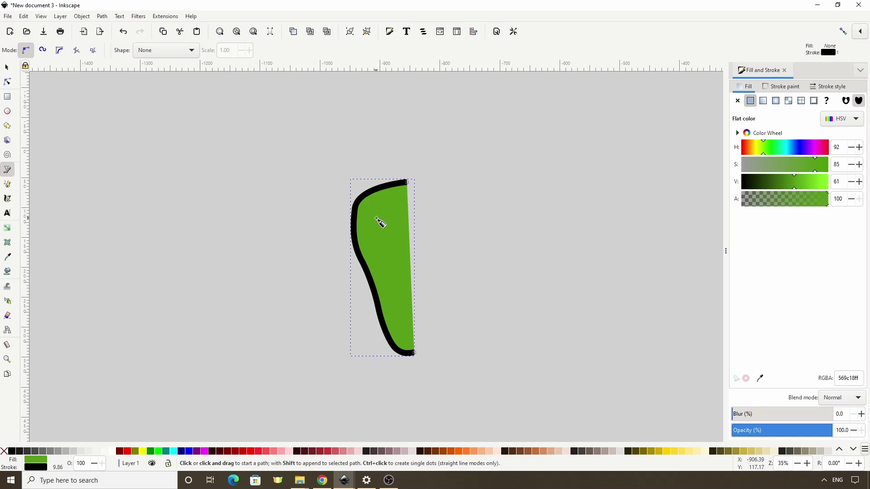
click(354, 35)
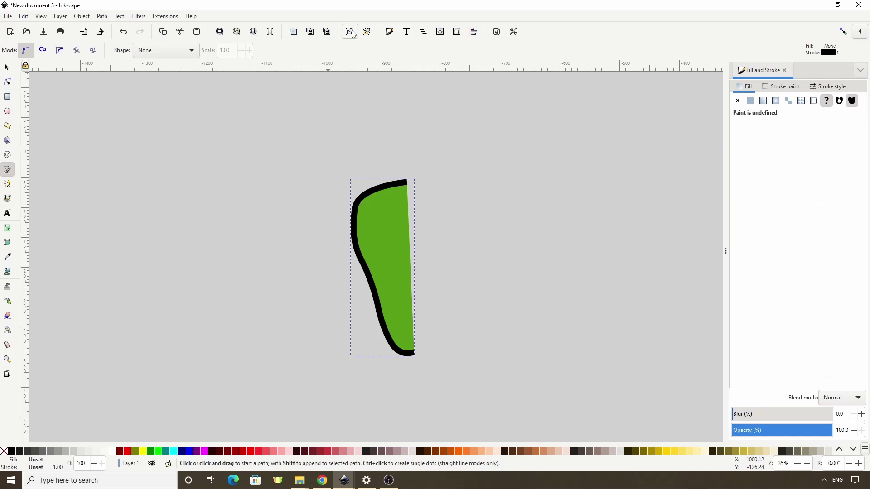
Apply a Mirror symmetry path effect with Fuse paths enabled to the half-head curve
click(107, 16)
click(118, 235)
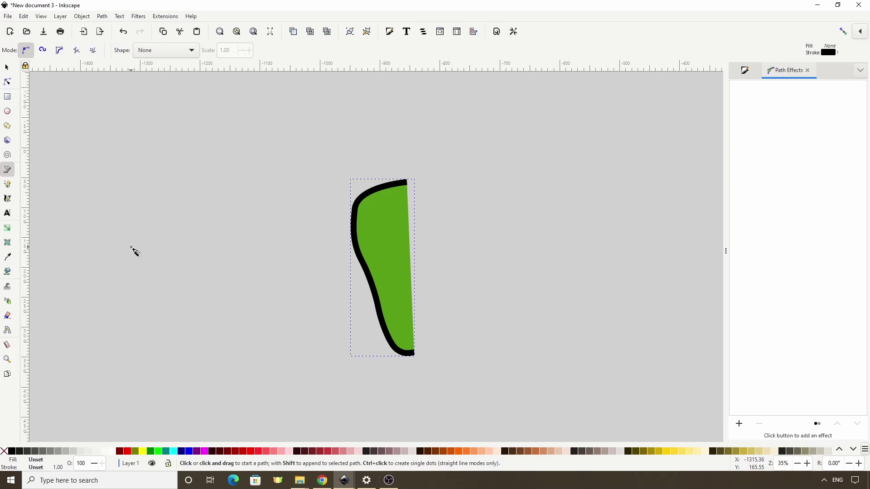
click(739, 425)
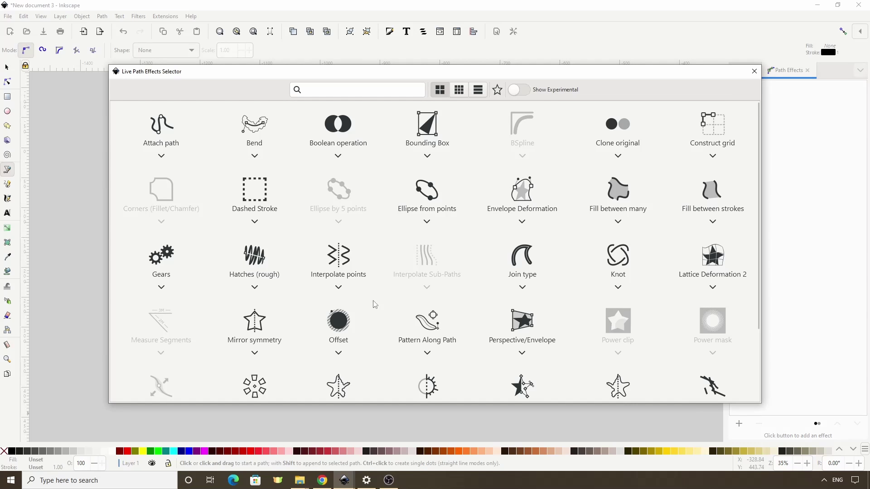
click(253, 338)
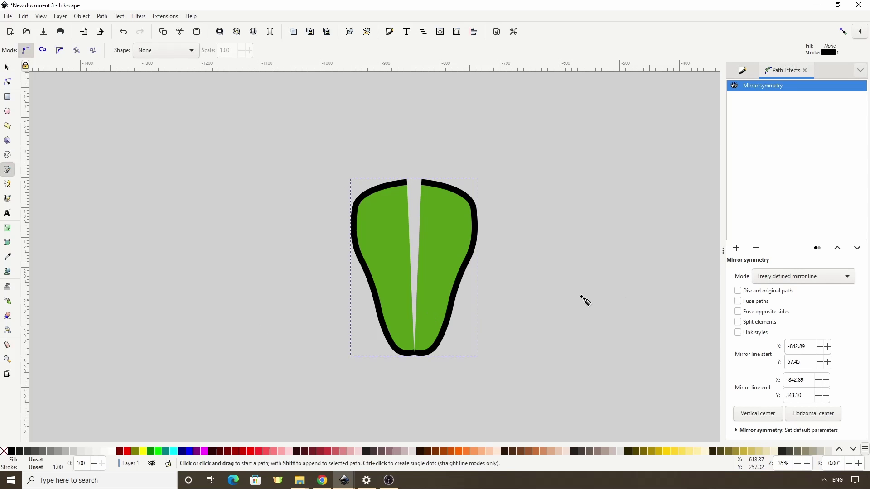
click(737, 302)
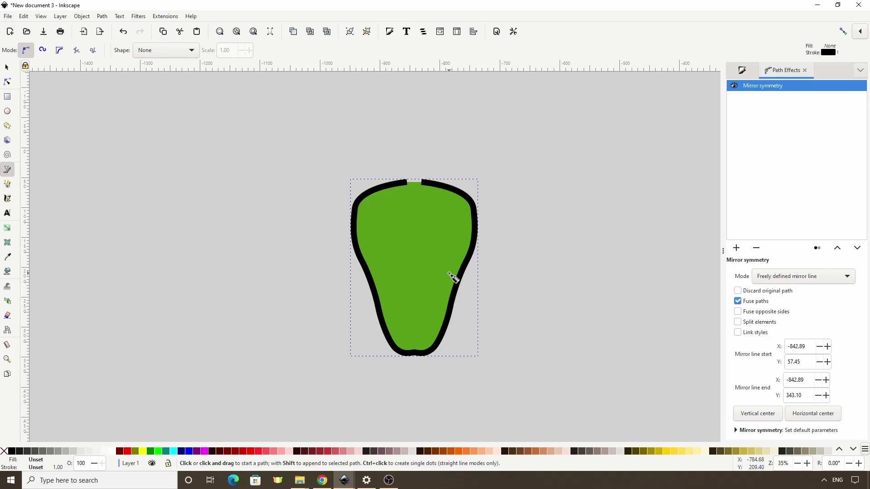
scroll(427, 291, up, 1)
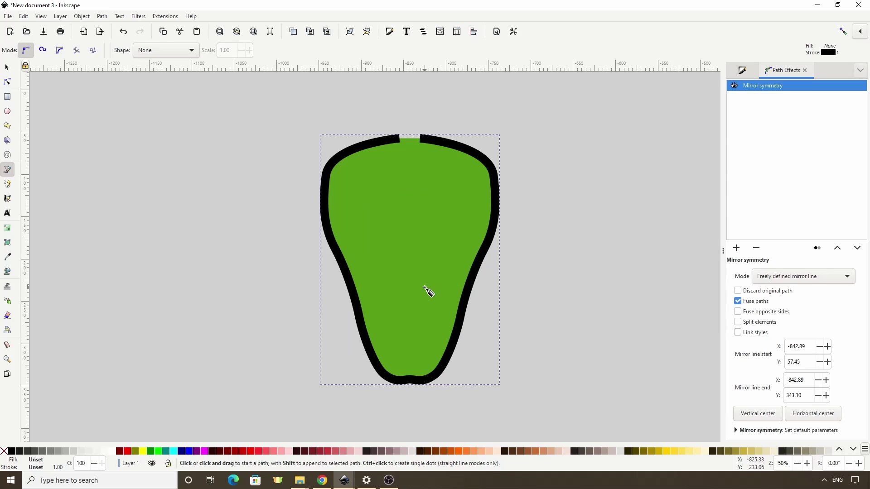
click(7, 67)
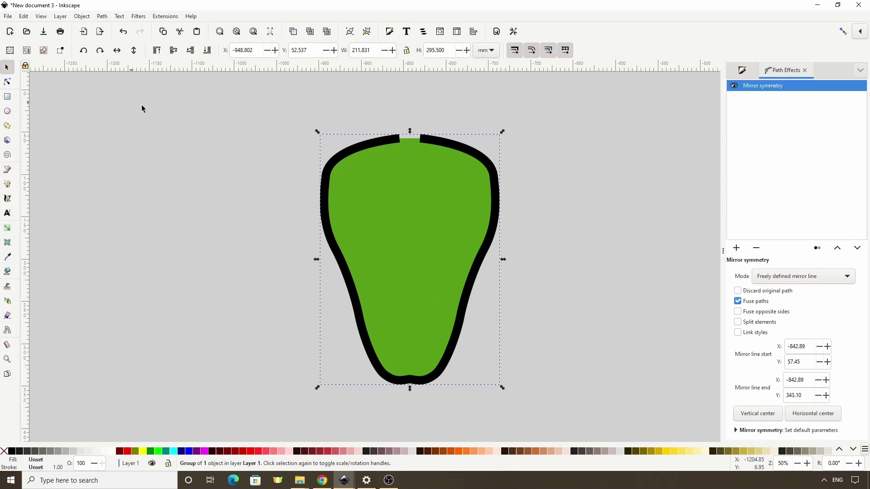
Close the gap at the top of the head outline and adjust the left-side nodes
key(Escape)
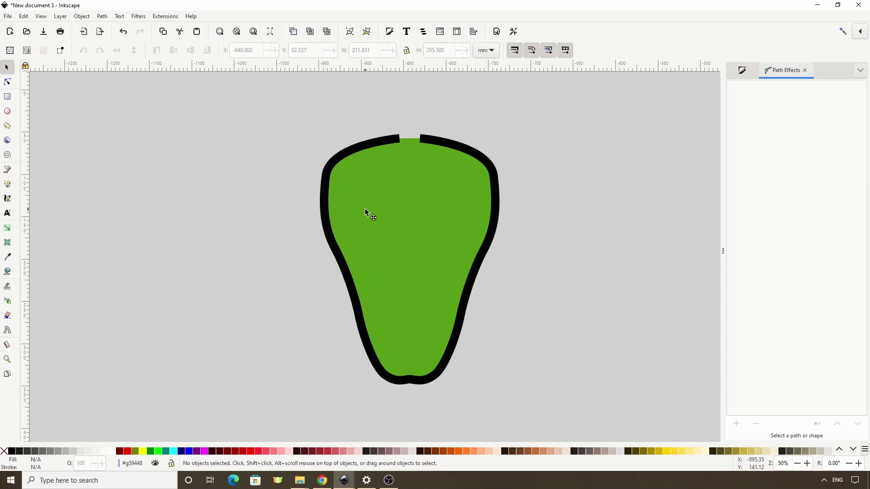
click(8, 81)
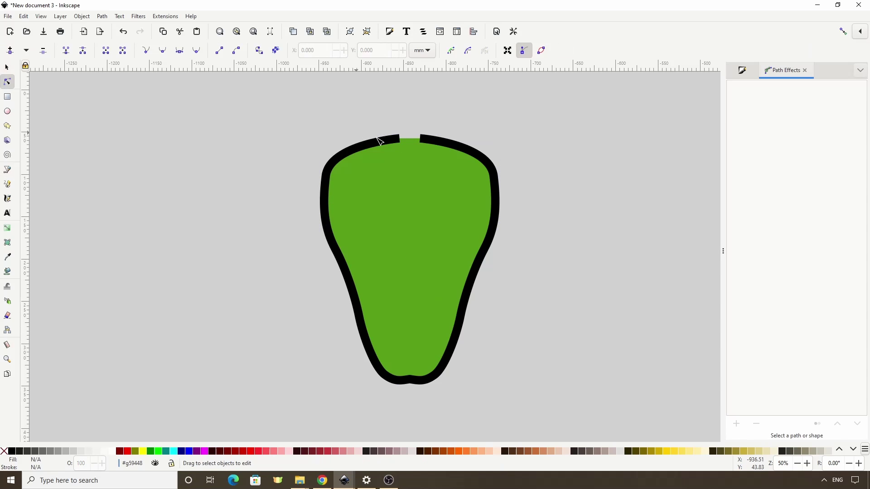
click(401, 142)
drag(399, 139, 413, 143)
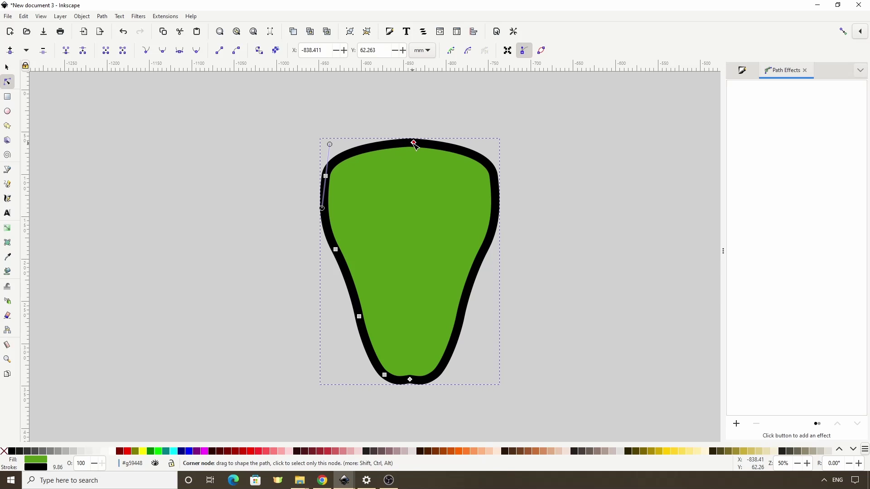
click(326, 177)
drag(329, 177, 337, 181)
drag(331, 211, 327, 210)
drag(416, 143, 413, 148)
Reshape the lower-left side and chin nodes into a smoother, rounded chin
drag(335, 249, 336, 260)
drag(334, 181, 333, 182)
drag(359, 316, 360, 317)
click(410, 380)
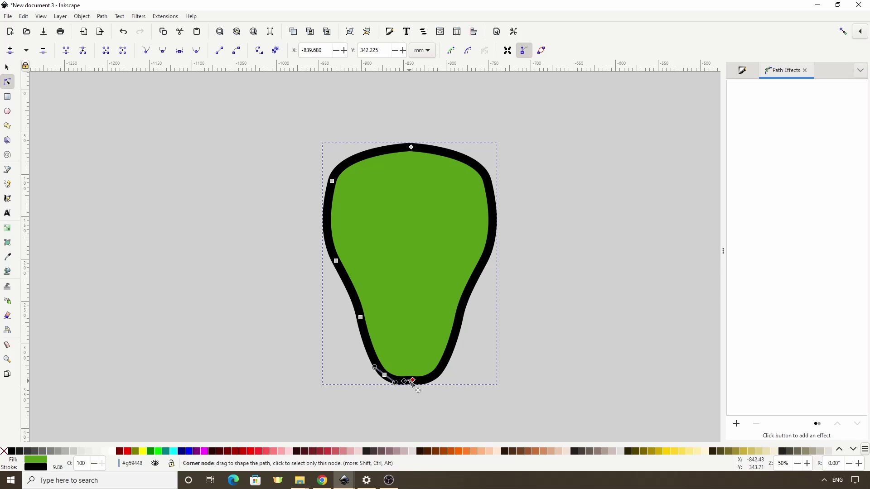
drag(404, 381, 402, 379)
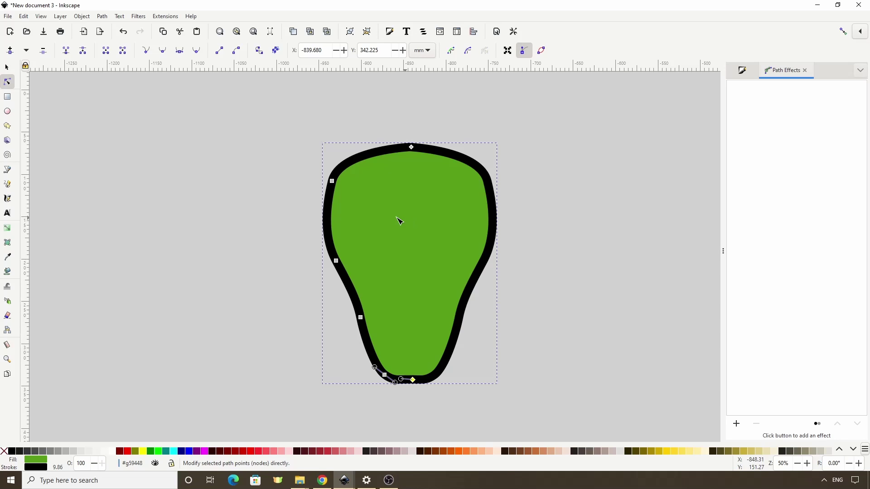
click(8, 169)
key(Escape)
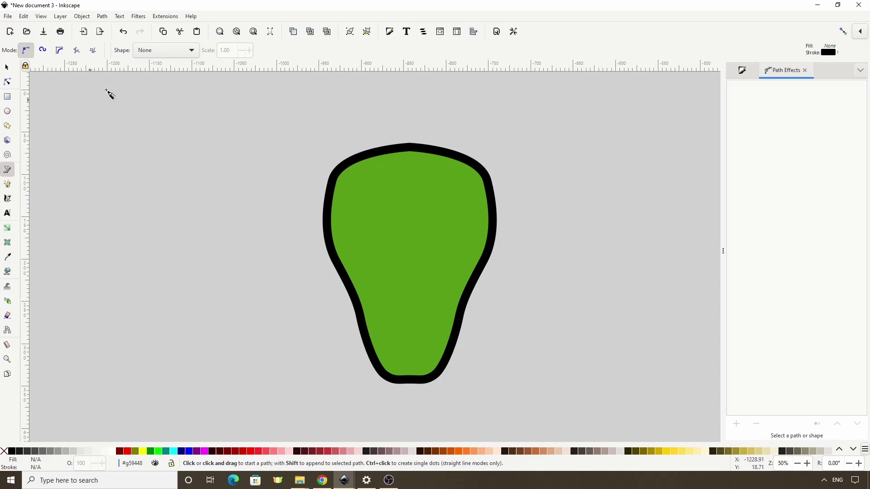
Draw a curled brow curve across the middle of the head with the Ellipse pen shape
click(159, 51)
click(160, 92)
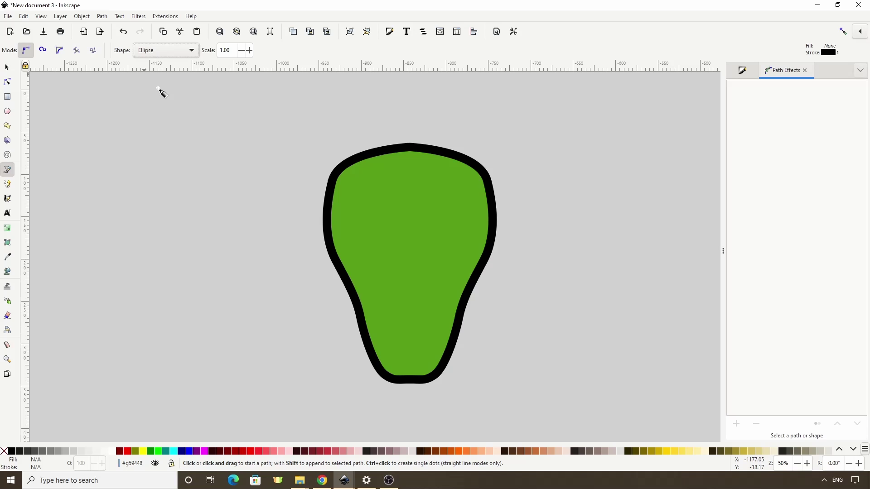
click(342, 213)
drag(328, 222, 329, 232)
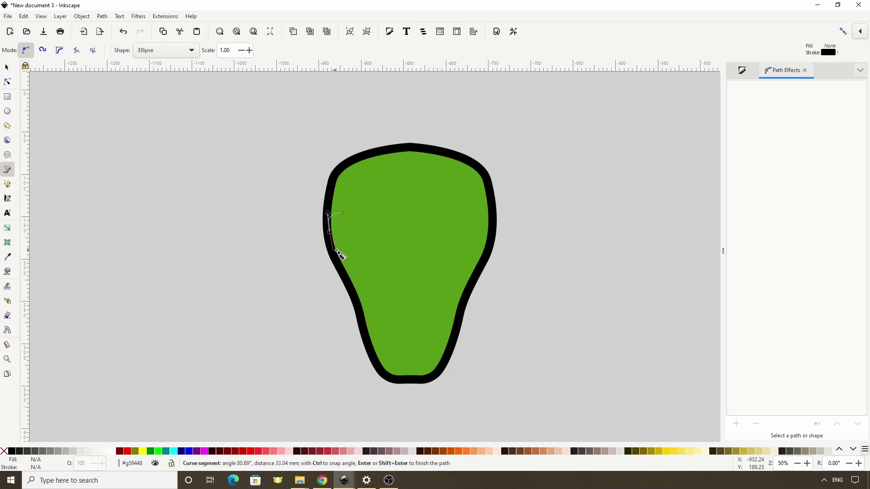
mouse_move(385, 249)
mouse_down()
mouse_move(395, 229)
mouse_move(378, 211)
mouse_up()
key(Return)
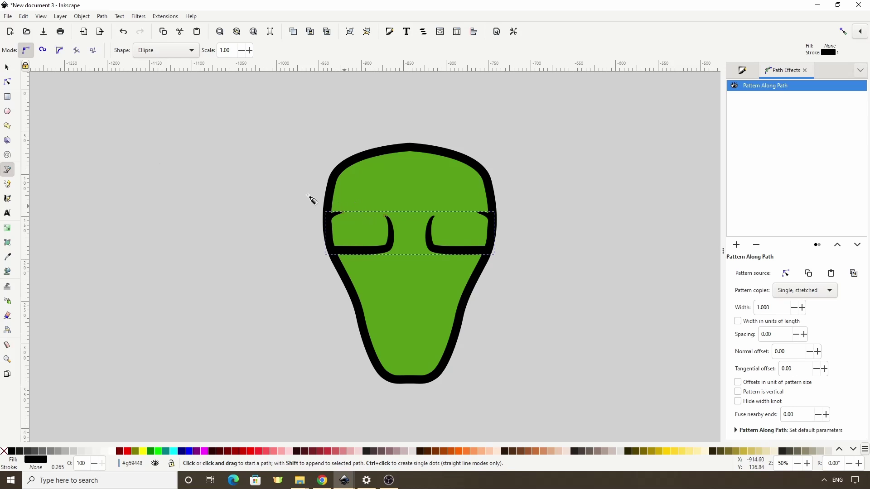
Slim the brow stroke and raise its lower corner nodes
click(12, 83)
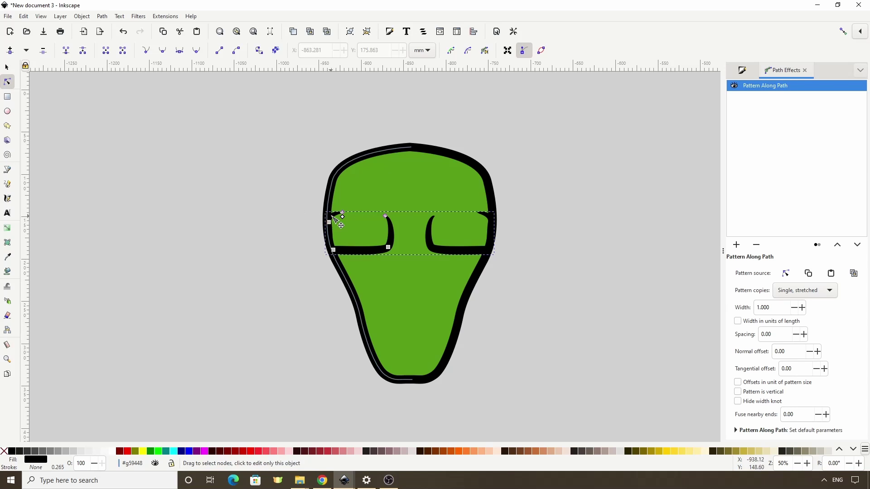
drag(343, 218, 341, 216)
drag(333, 250, 332, 248)
drag(388, 248, 388, 244)
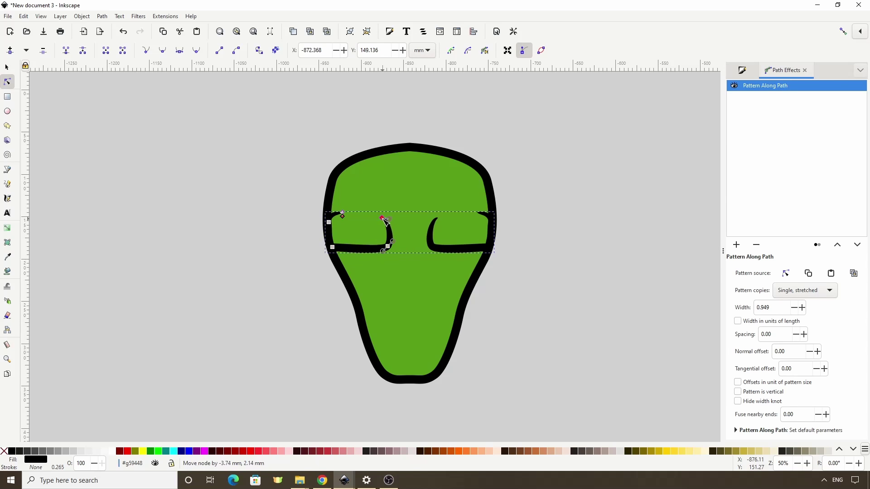
click(330, 222)
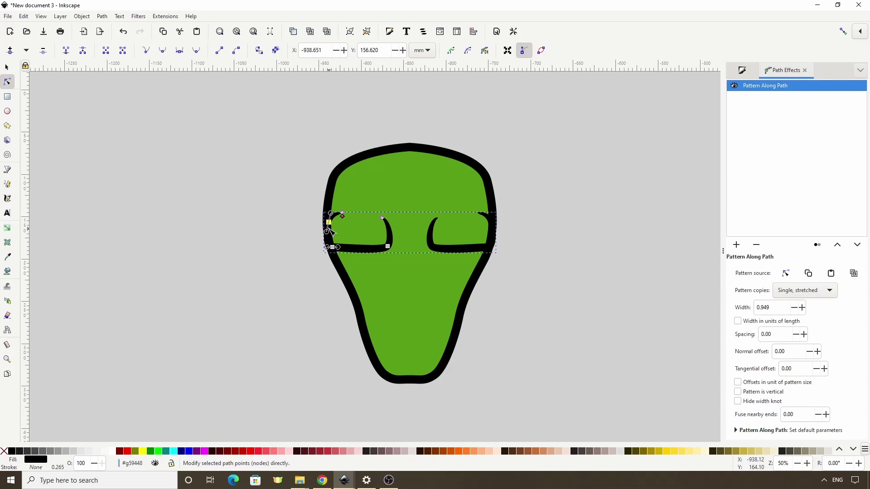
Start a plain curve, with pen shape None, beneath the left eyelid
click(7, 172)
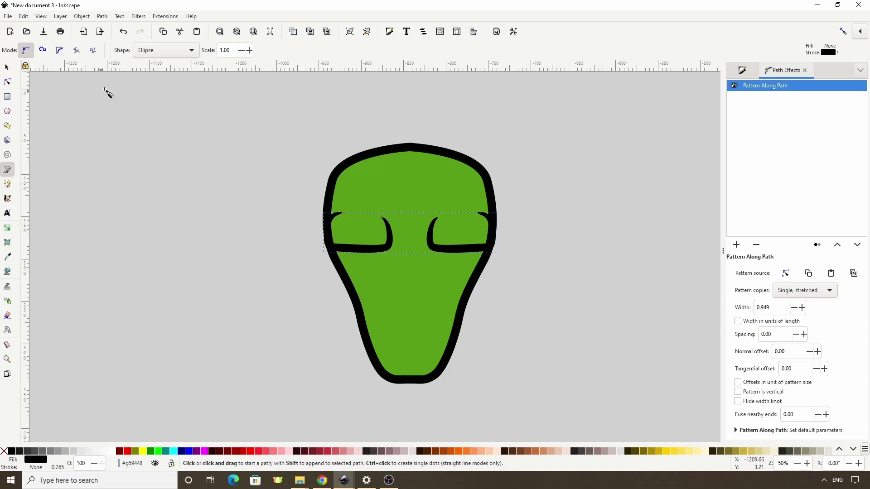
click(144, 51)
click(168, 12)
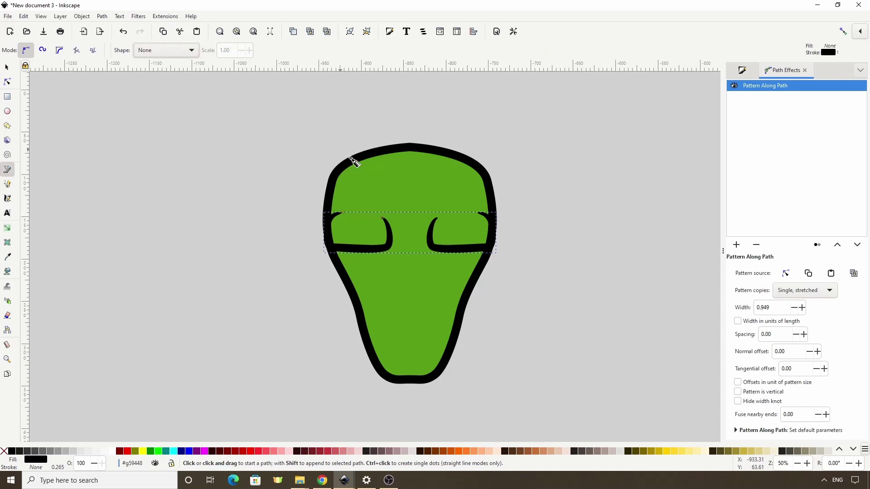
drag(346, 252, 371, 271)
Finish the eye curve and give the eyes 6.565 mm black outlines and a white fill
click(387, 252)
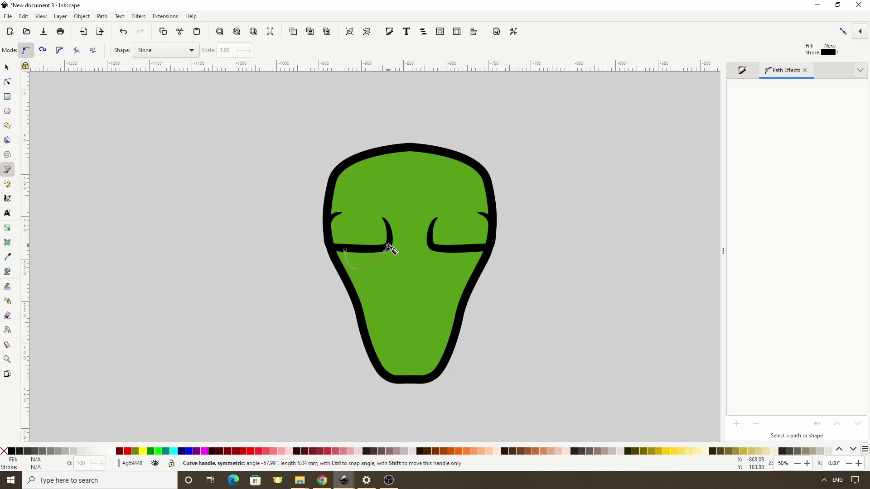
key(Return)
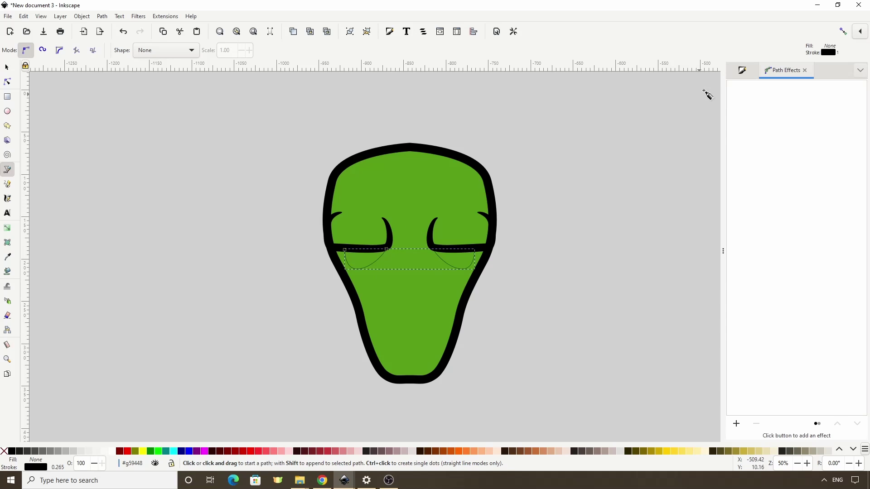
click(740, 71)
click(825, 86)
click(760, 104)
scroll(760, 105, up, 20)
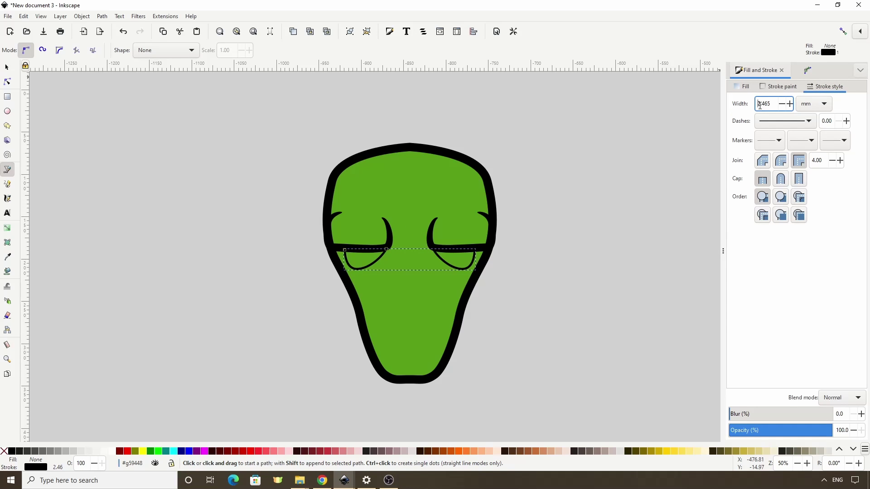
scroll(760, 104, up, 20)
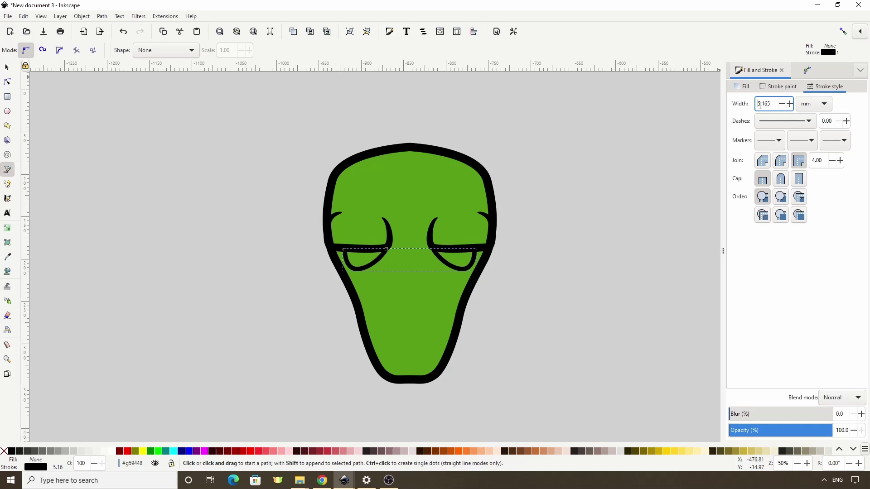
scroll(760, 105, up, 3)
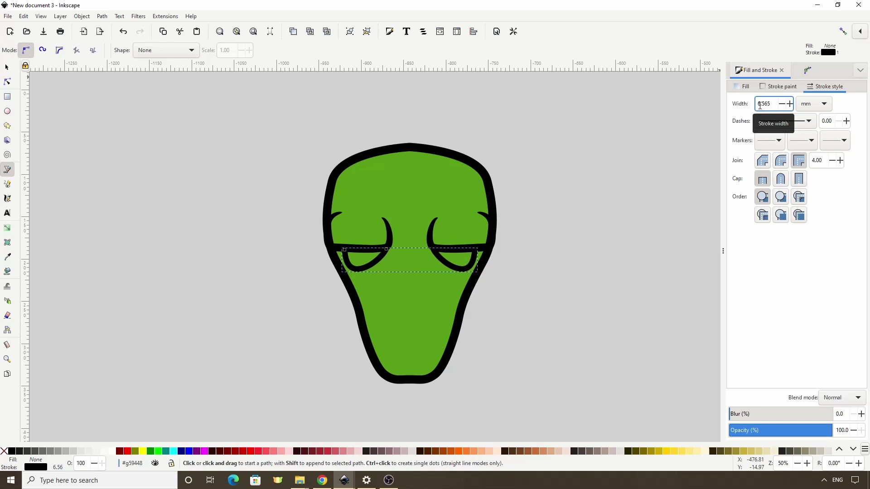
click(112, 451)
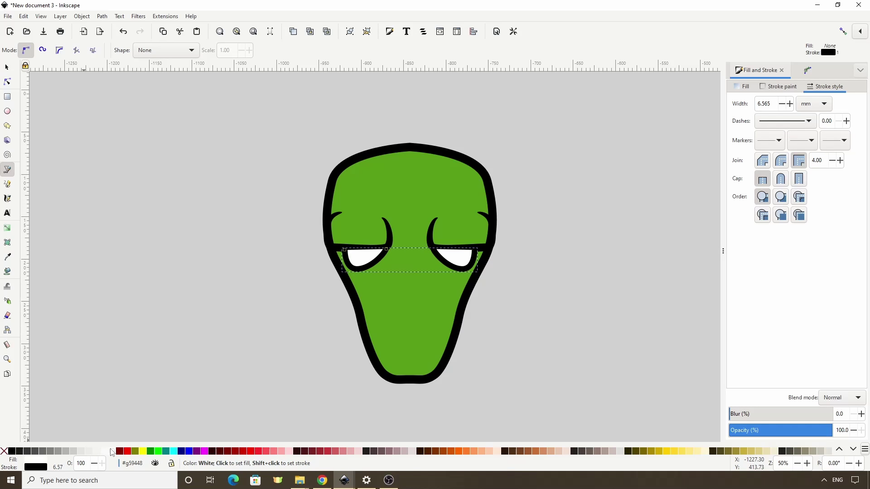
Lower the eyes one step beneath the brows and widen the brow outline slightly
click(6, 69)
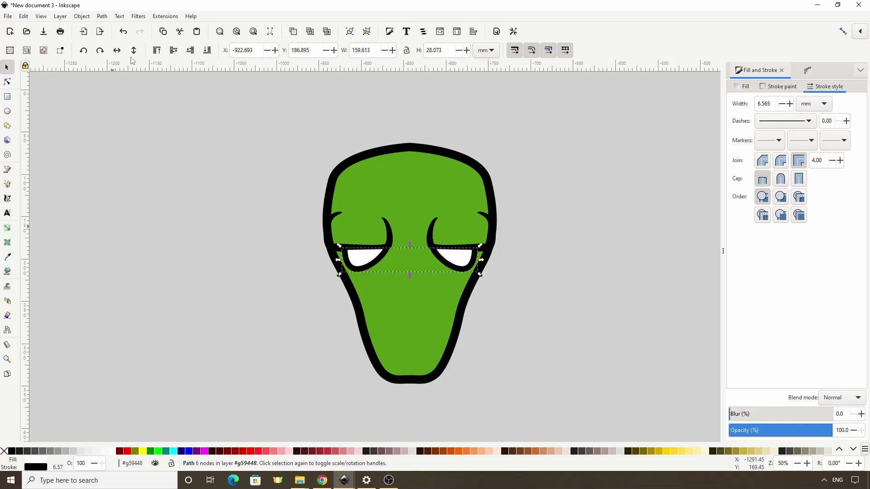
click(192, 51)
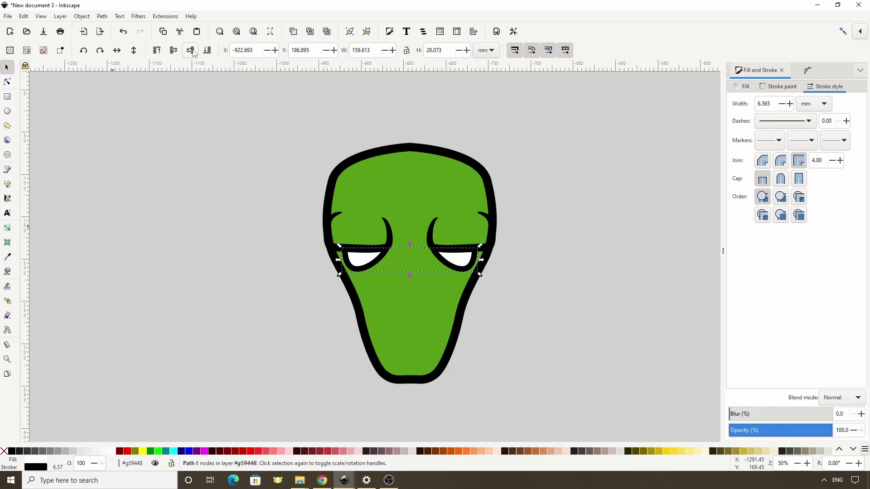
click(388, 242)
drag(500, 232, 508, 233)
Widen the eyes to match the brows and squash them vertically
click(381, 261)
drag(481, 260, 484, 260)
click(394, 244)
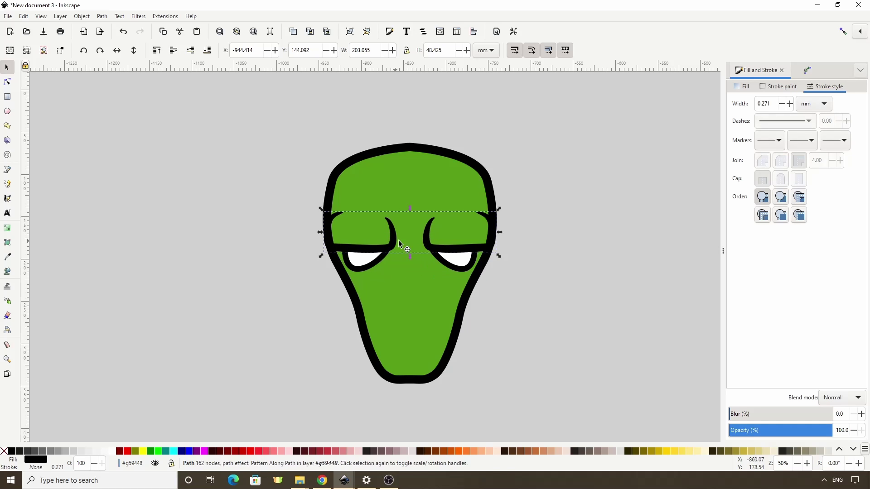
click(368, 270)
drag(410, 275, 409, 272)
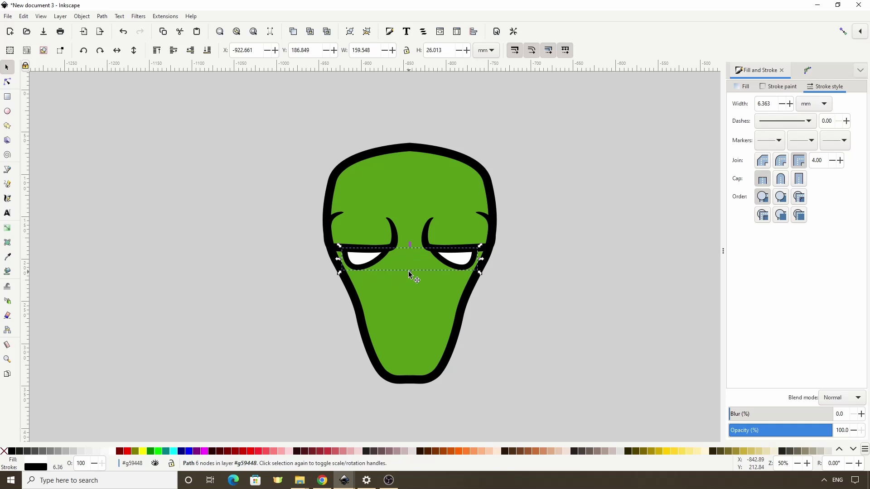
click(7, 114)
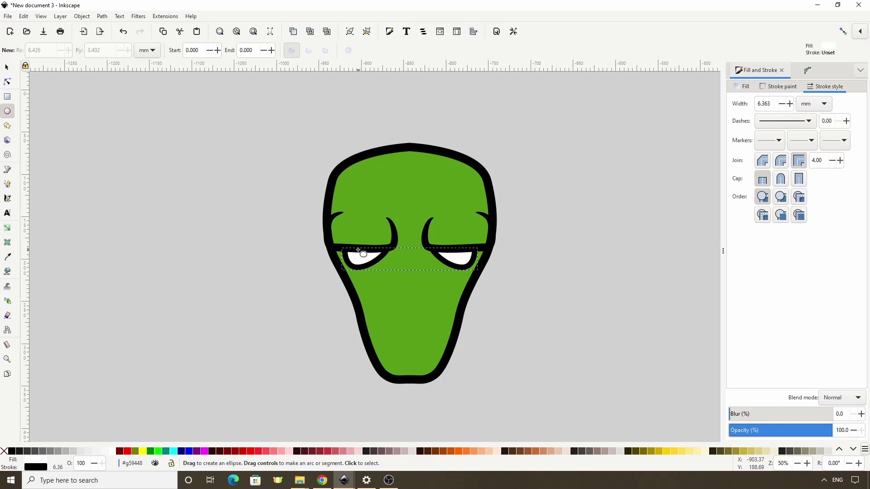
Draw a black oval pupil in the eyes and set the Pen shape to Ellipse
drag(357, 250, 371, 258)
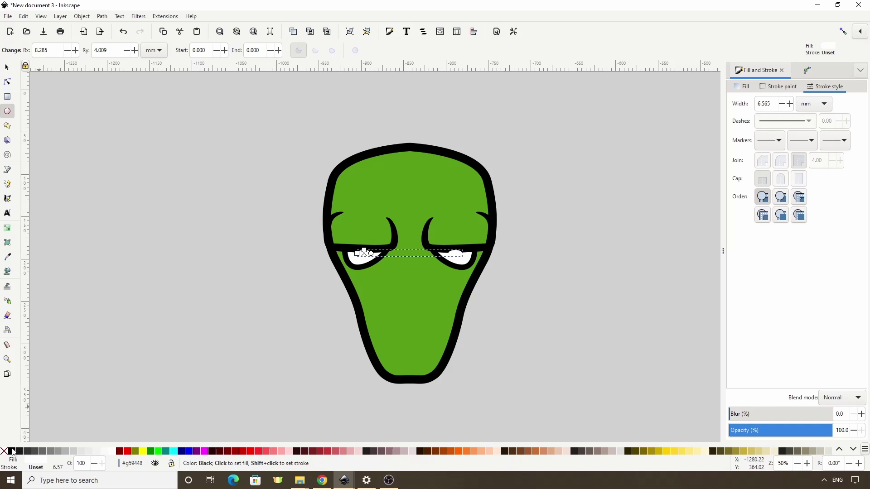
click(12, 451)
click(8, 170)
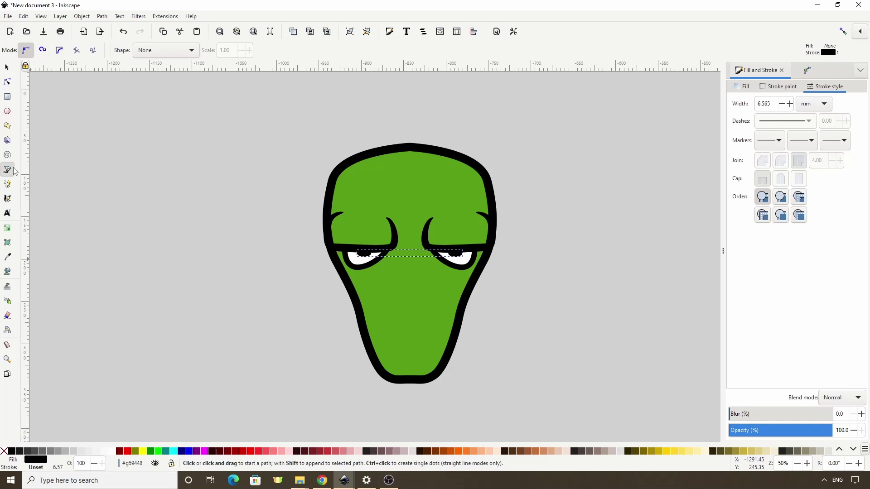
click(167, 54)
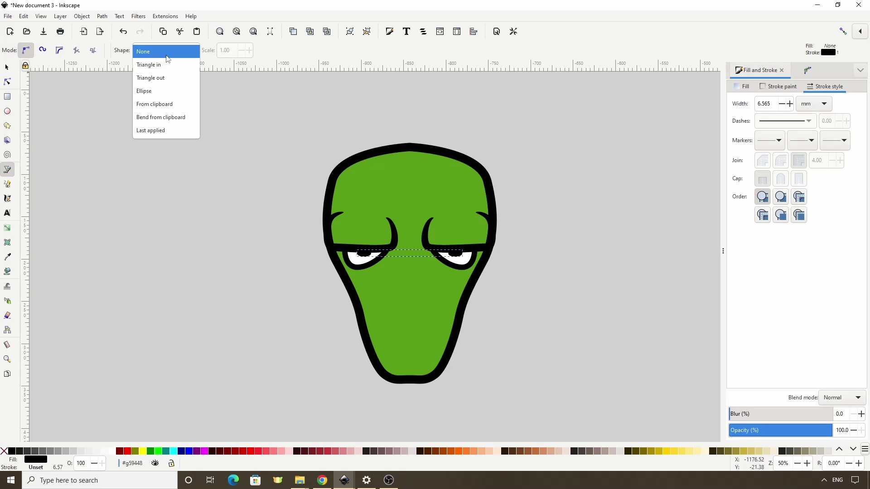
click(164, 91)
Draw a tapered furrow line between the brows and a curved forehead crease
click(387, 251)
click(377, 273)
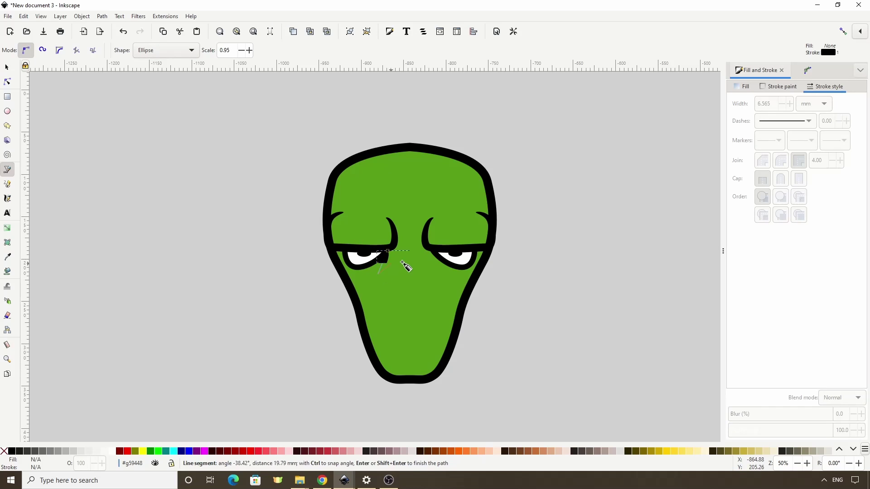
right_click(395, 264)
click(7, 82)
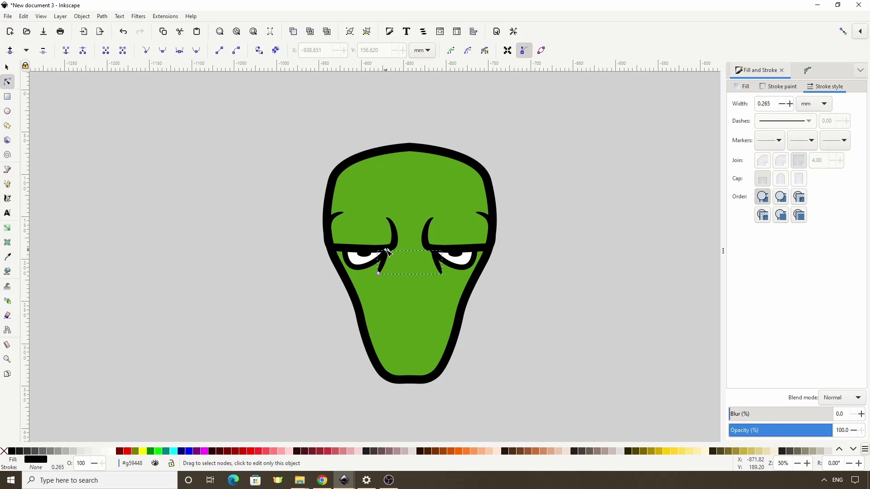
key(b)
click(347, 192)
drag(387, 198, 402, 217)
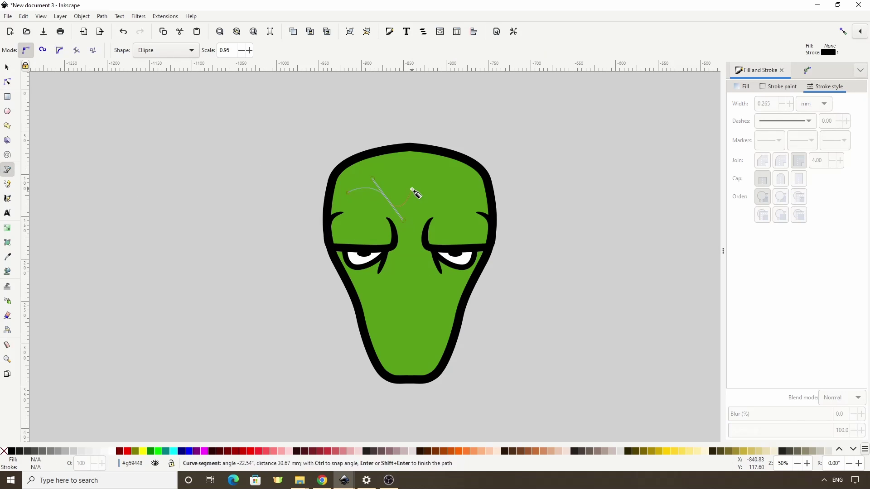
right_click(411, 188)
Draw three tapered cheek lines below the eyes
click(347, 276)
drag(367, 293, 384, 338)
right_click(387, 292)
click(355, 295)
right_click(389, 307)
click(380, 297)
right_click(404, 324)
click(383, 351)
key(Escape)
Draw a tapered line across the top of the nose and another brow furrow
click(395, 271)
drag(424, 271, 413, 249)
key(Return)
click(398, 212)
key(Return)
key(n)
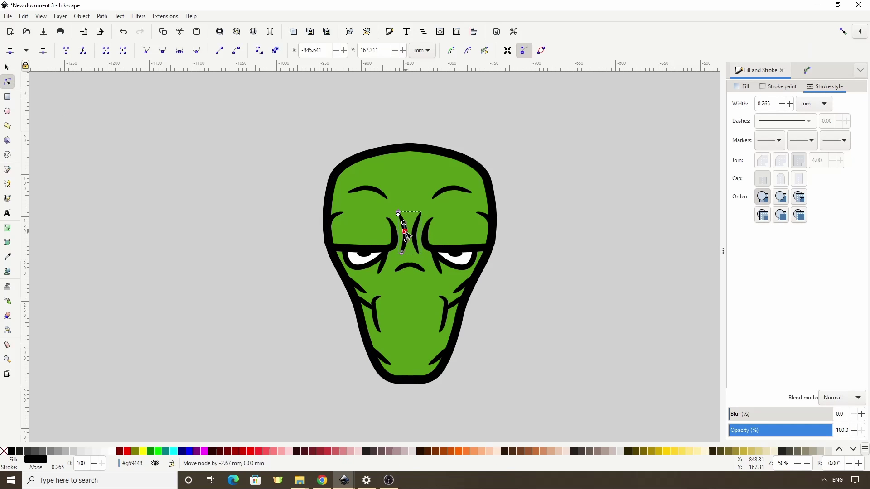
key(b)
Add the nose side curve and a nostril, then return the Pen shape to None
click(403, 280)
drag(392, 287, 394, 294)
click(403, 306)
key(Return)
click(401, 289)
click(406, 296)
key(Return)
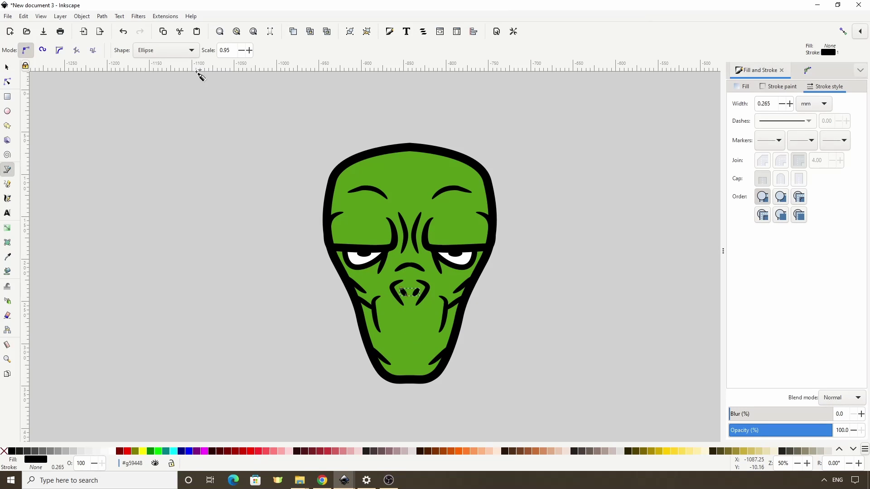
click(191, 51)
click(168, 13)
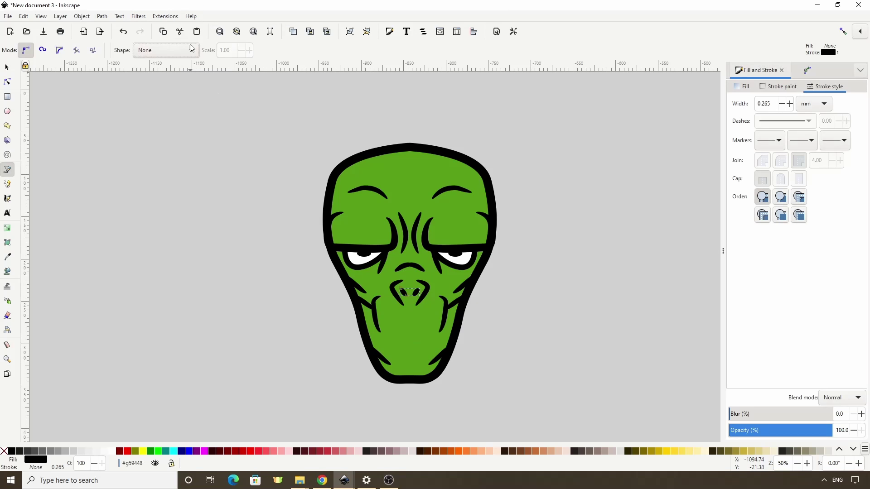
Draw a four-corner mouth shape below the nose, filled black with no stroke
click(413, 323)
click(389, 317)
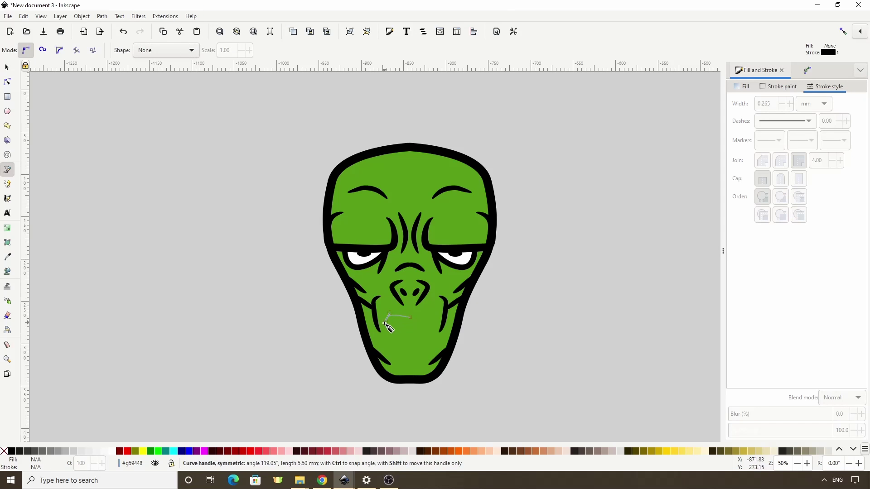
click(387, 358)
click(408, 360)
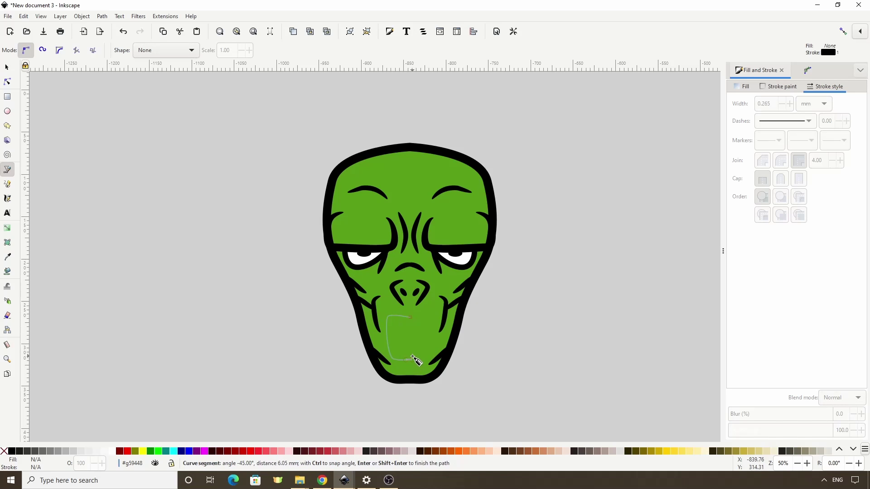
click(410, 318)
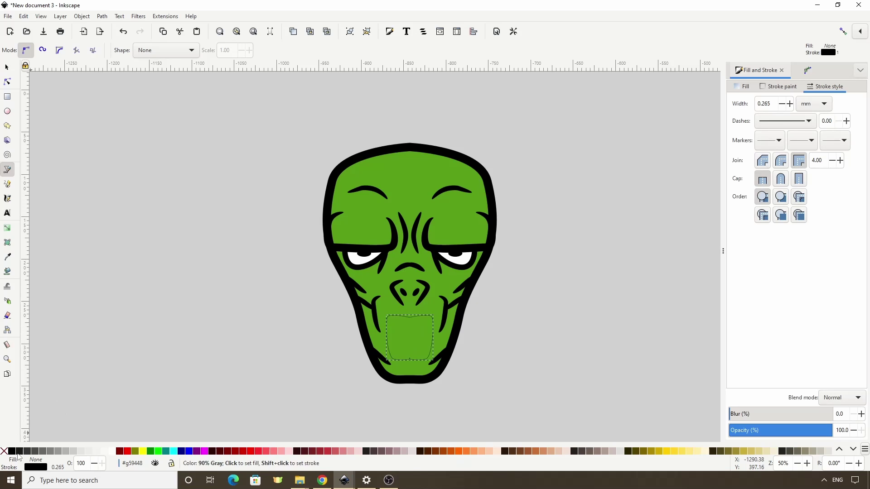
shift+click(4, 452)
click(13, 452)
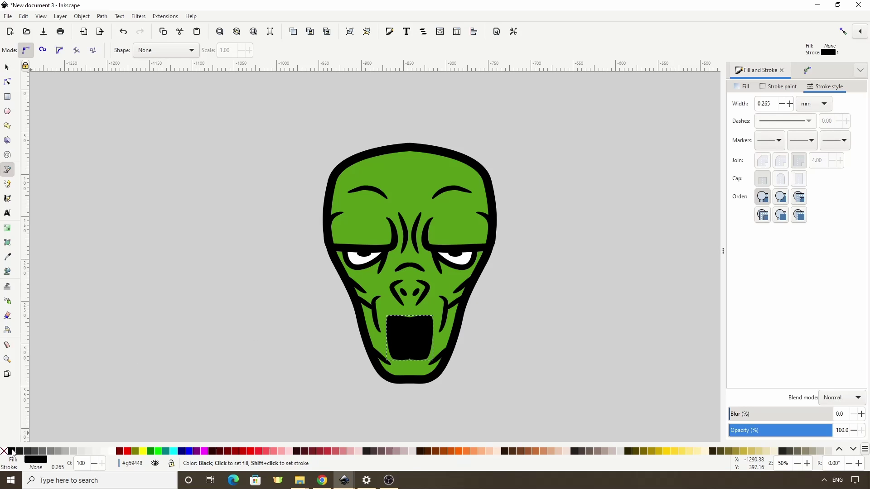
scroll(394, 376, down, 2)
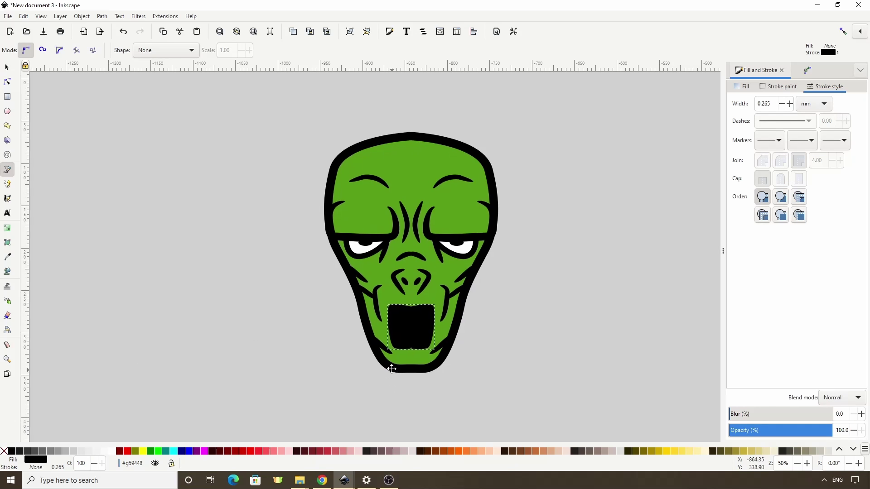
scroll(407, 355, up, 1)
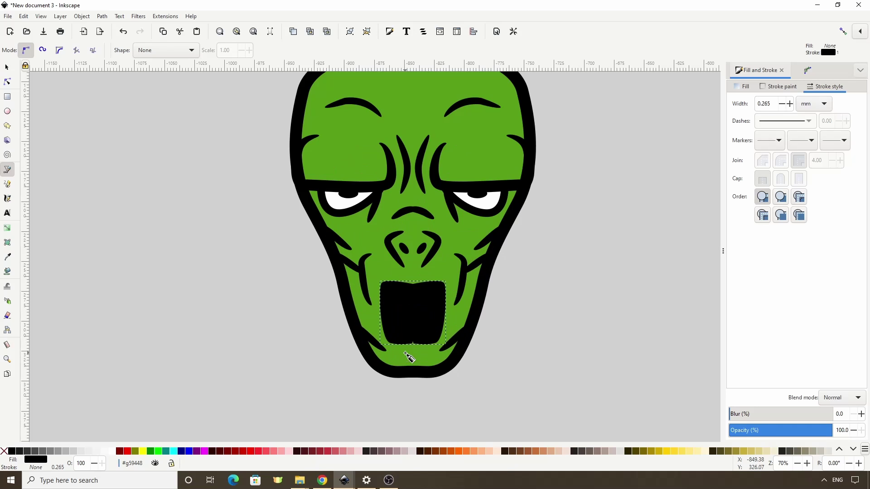
Nudge the mouth's top-middle node to refine the mouth outline
click(8, 81)
click(411, 343)
drag(415, 284, 417, 285)
Draw a curved band across the top of the mouth with no stroke and a pinkish-red flat fill
key(b)
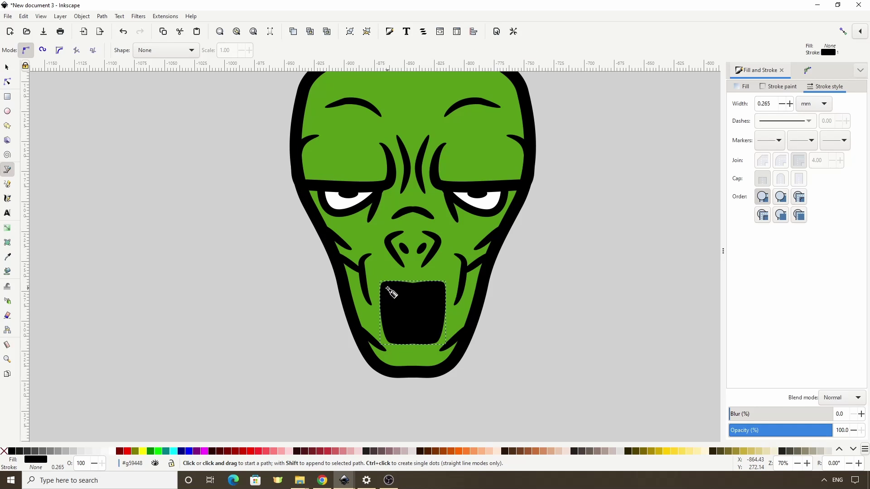
click(386, 288)
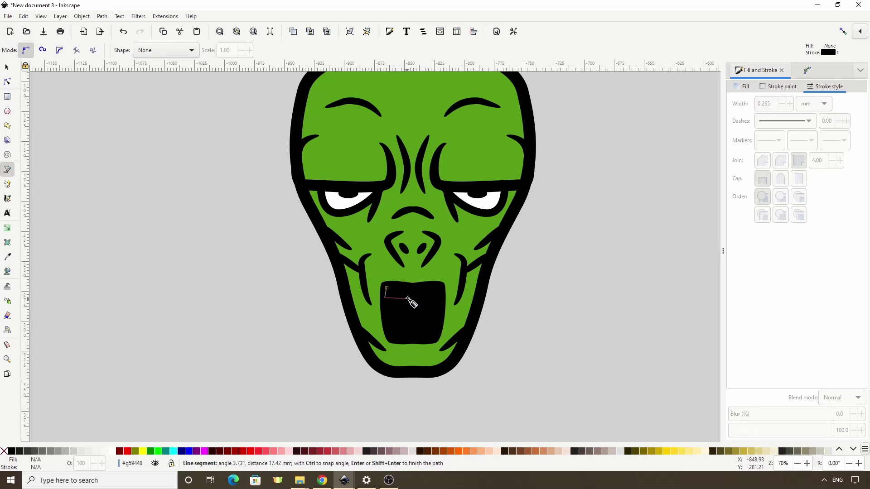
drag(417, 295, 382, 279)
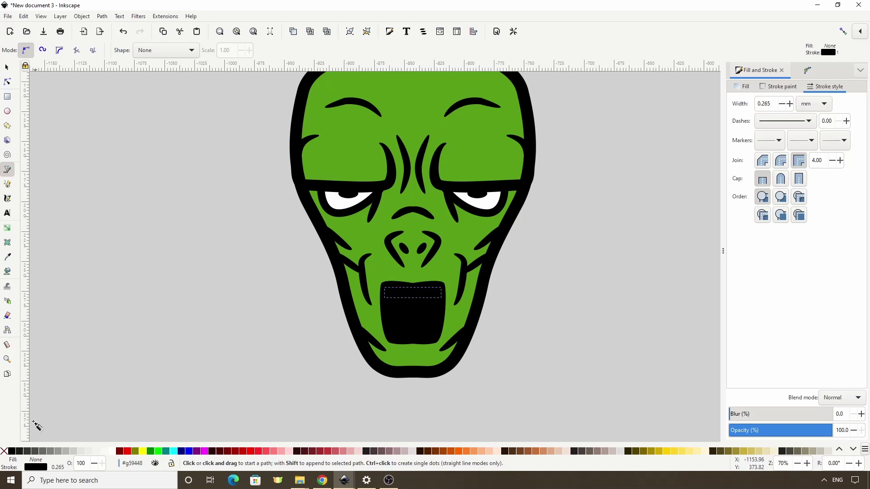
shift+click(4, 451)
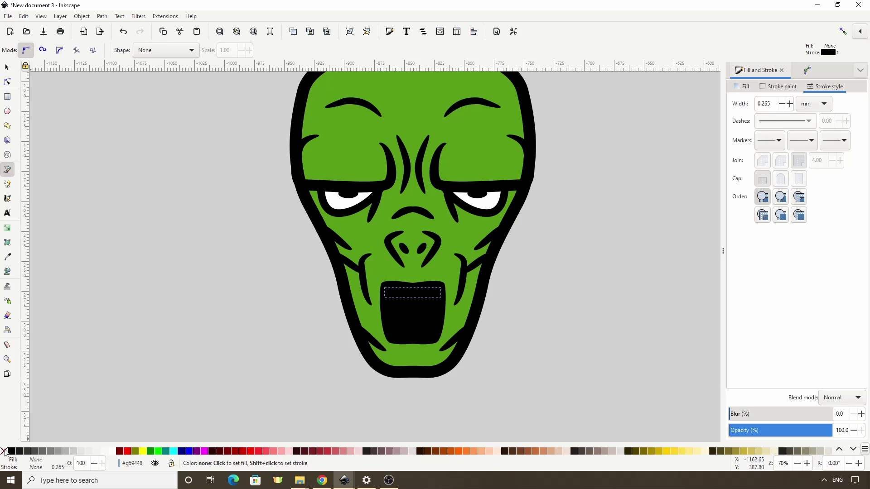
click(745, 87)
click(747, 101)
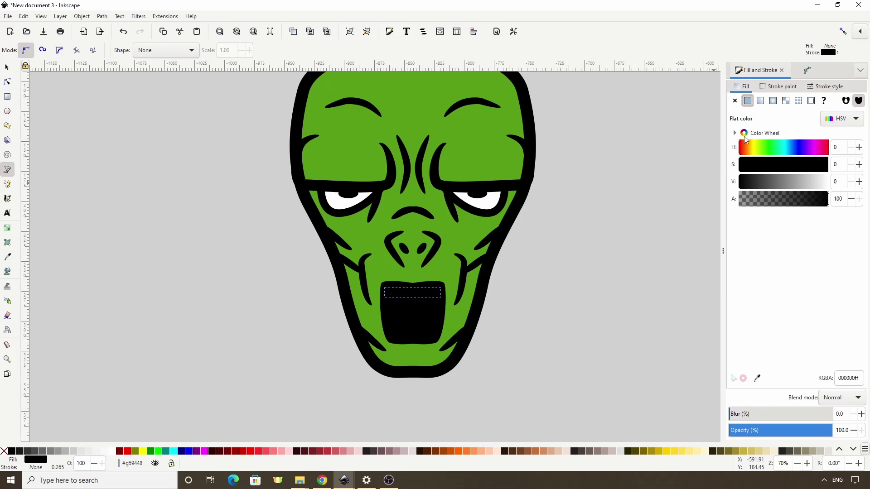
mouse_move(747, 172)
mouse_down()
mouse_move(788, 169)
mouse_move(825, 184)
mouse_up()
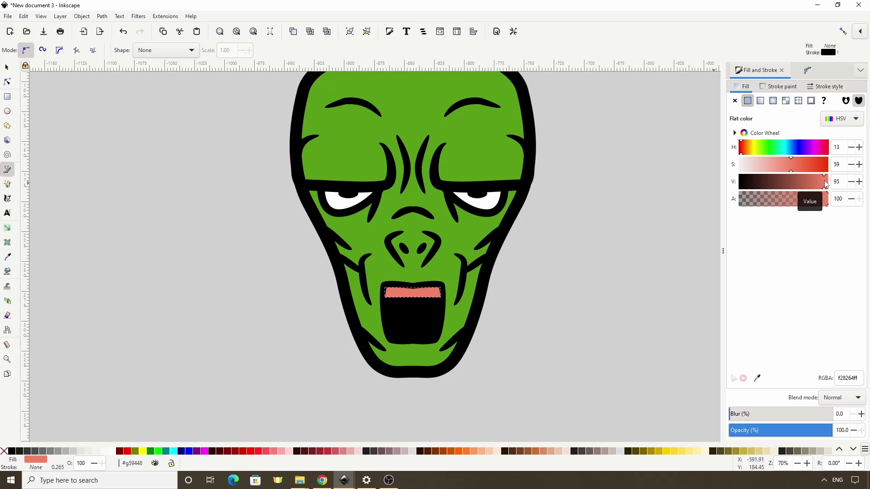
Draw a lower gum shape and fill it with the salmon pink #f28264 sampled from the upper band
click(388, 331)
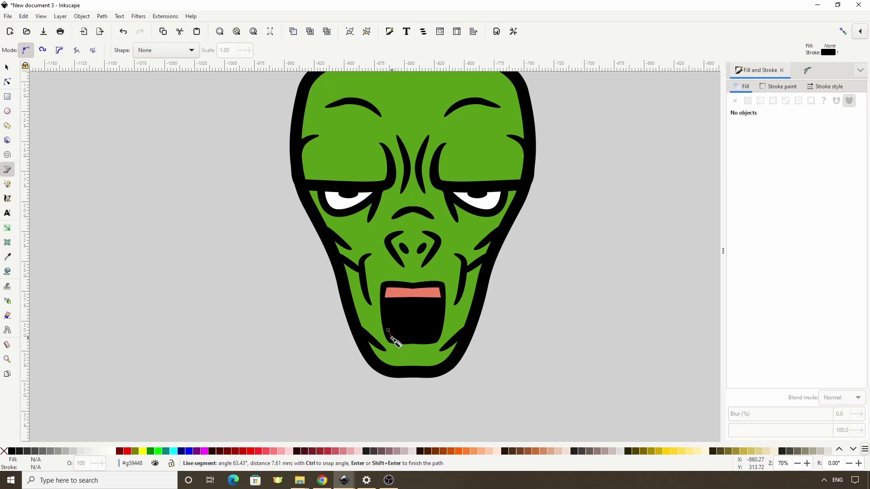
click(414, 330)
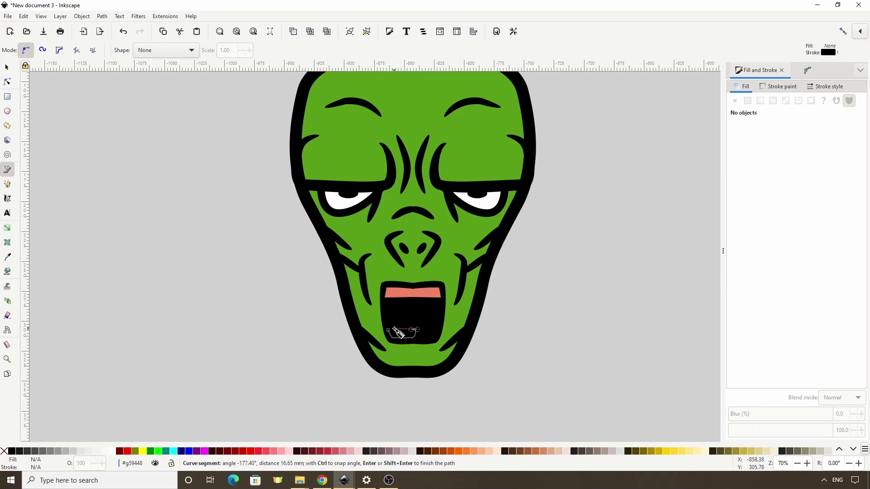
click(388, 330)
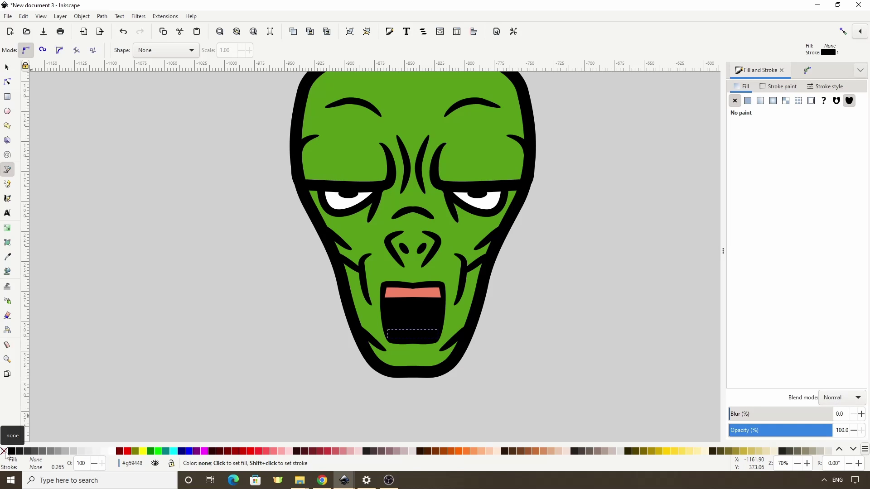
click(8, 257)
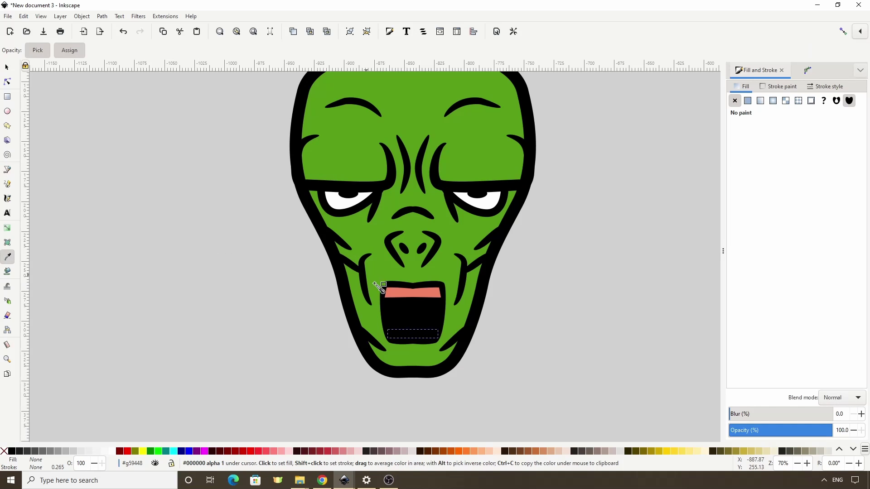
click(391, 293)
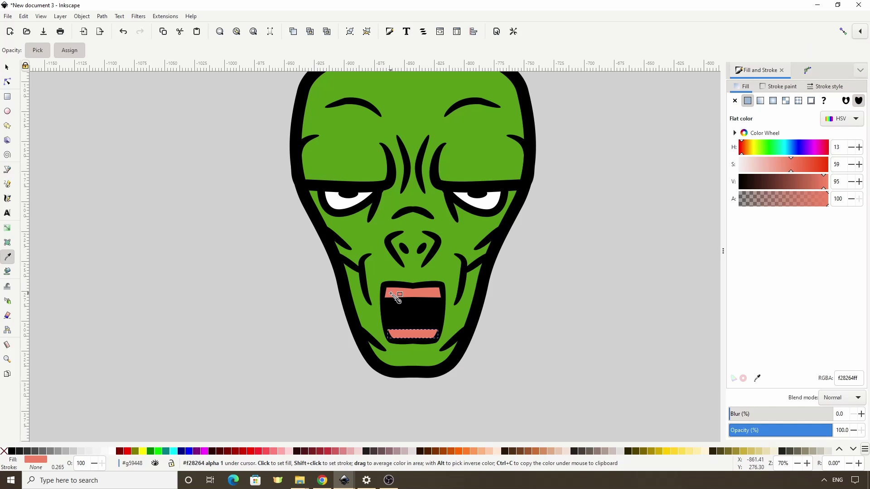
click(6, 170)
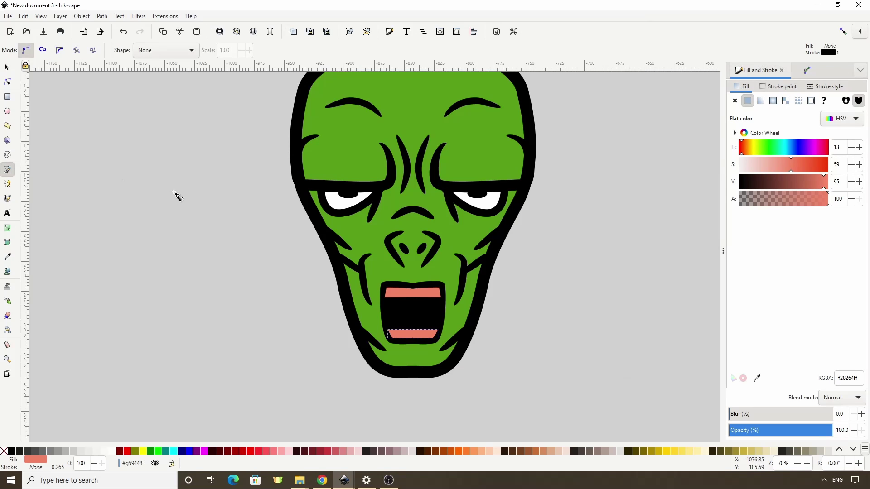
Draw the first upper tooth, fill it white and raise its outline width
click(411, 294)
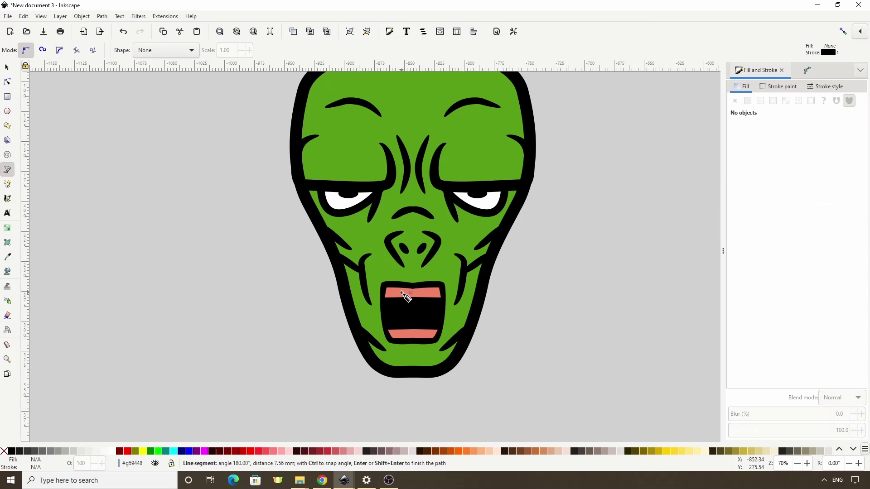
click(401, 293)
click(399, 306)
click(408, 311)
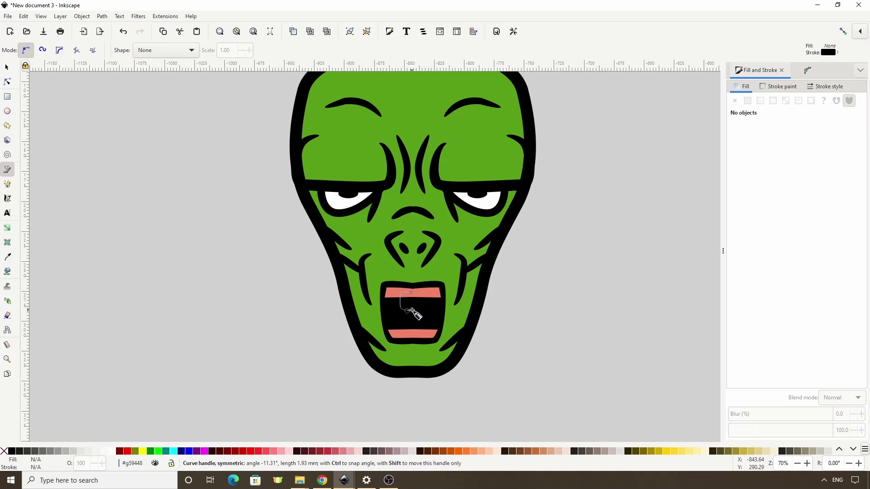
click(408, 288)
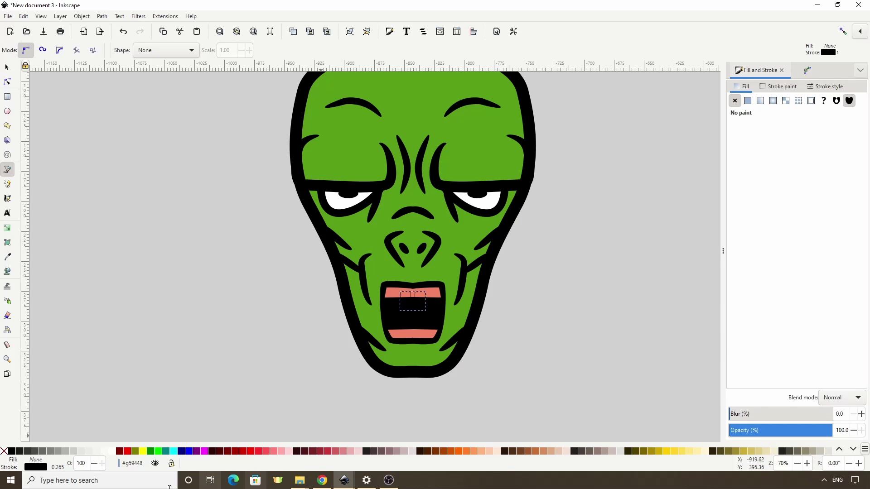
click(115, 452)
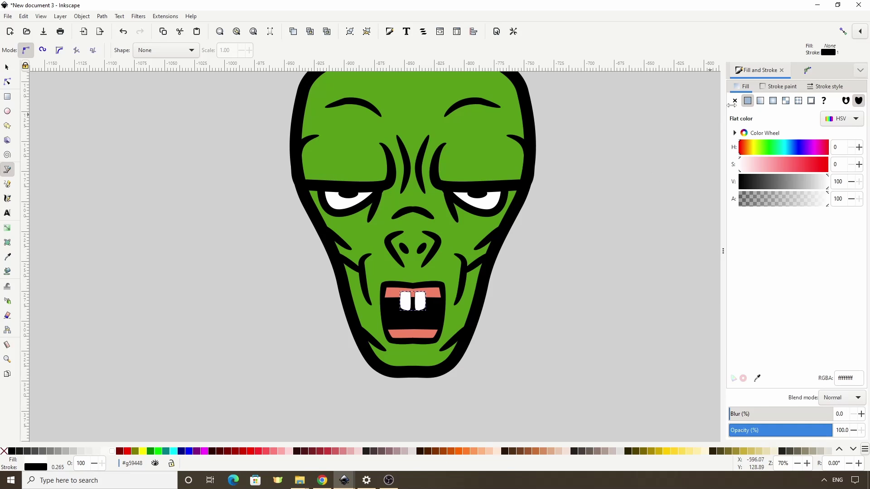
click(824, 86)
click(771, 105)
scroll(772, 105, up, 13)
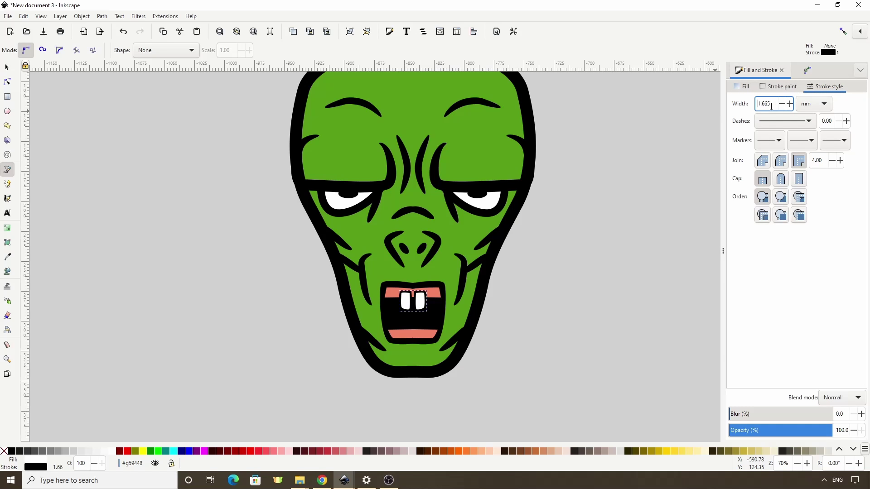
Reshape the tooth by moving its top corner and bottom node
click(7, 82)
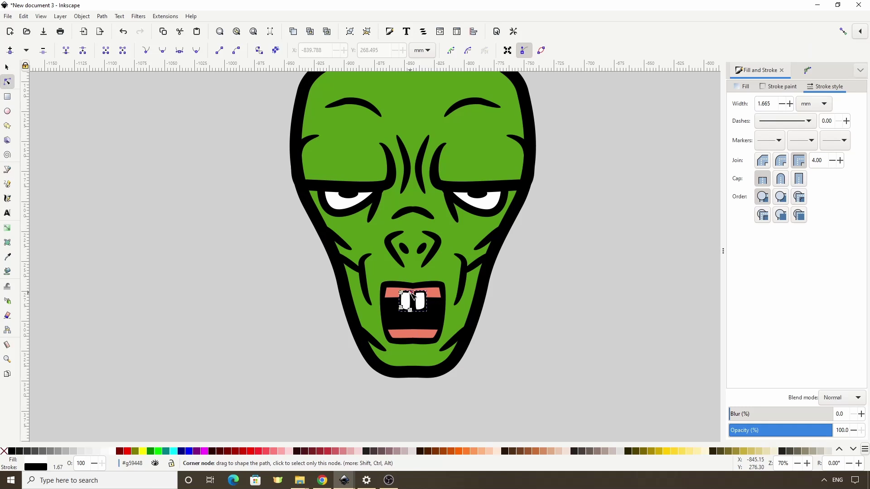
drag(411, 292, 414, 294)
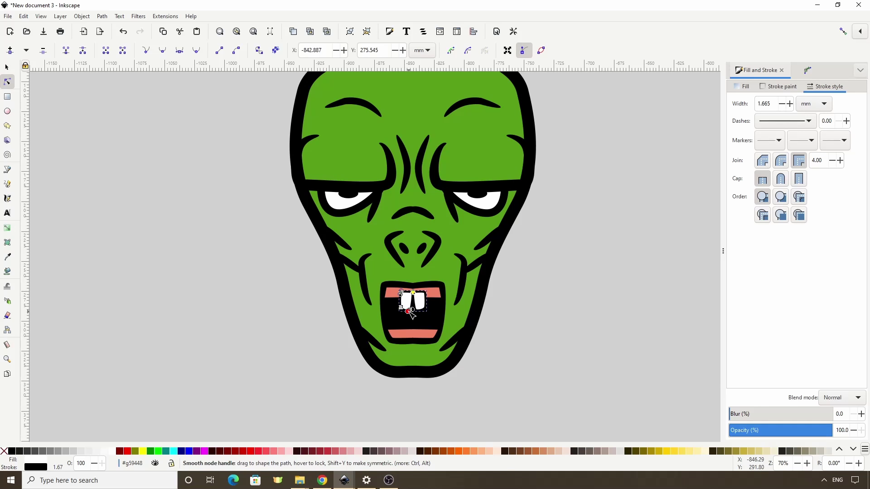
scroll(414, 294, up, 1)
drag(410, 309, 397, 301)
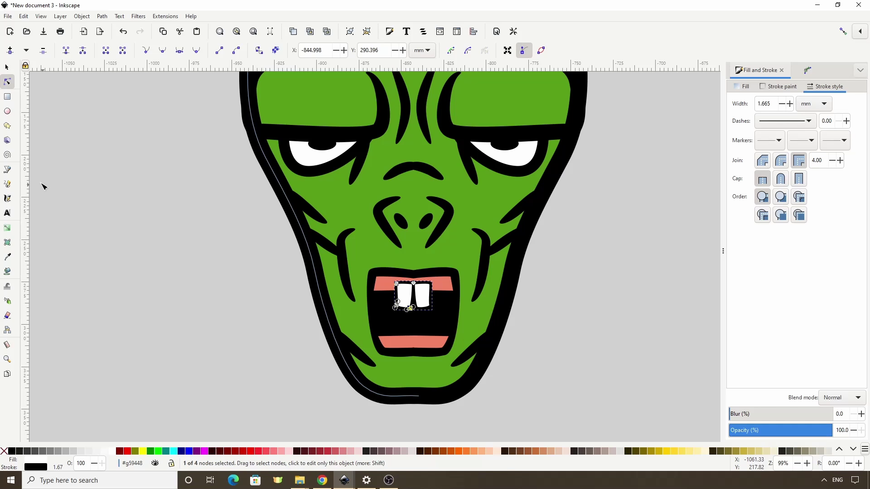
Draw the next upper tooth, fill it white and increase its outline width
click(7, 170)
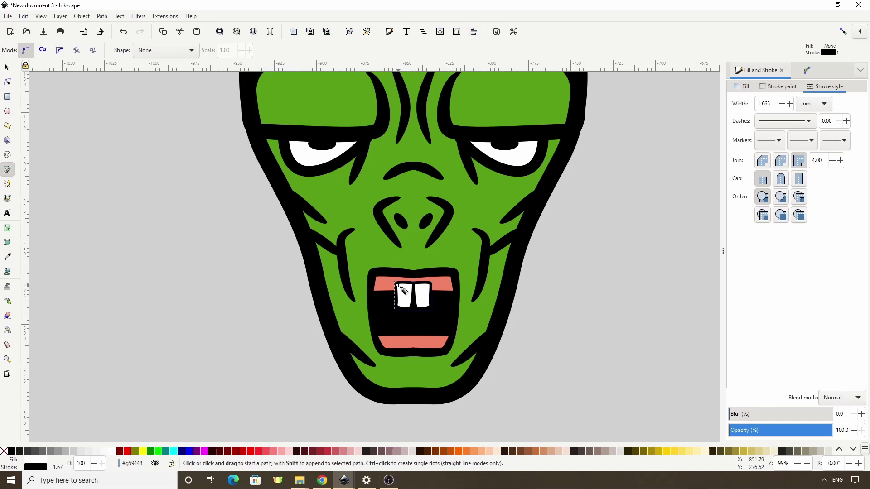
click(398, 285)
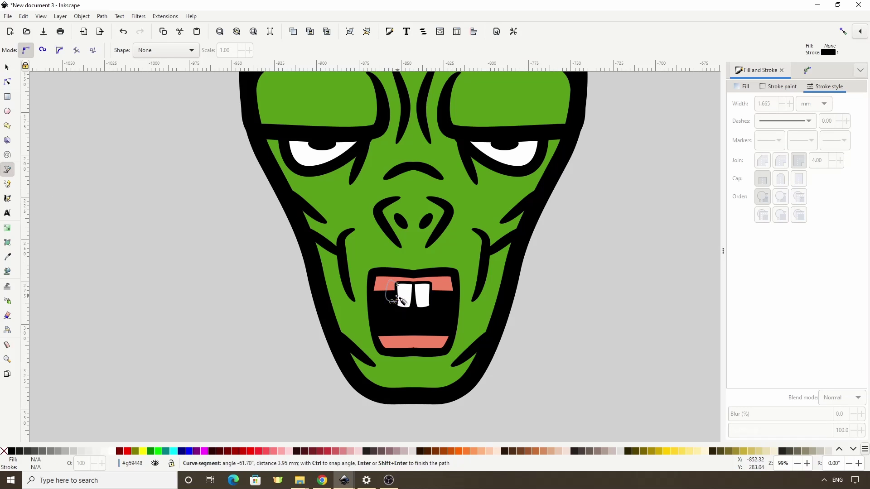
click(398, 285)
click(112, 452)
click(766, 103)
scroll(766, 104, up, 6)
scroll(765, 104, up, 7)
Outline another curved upper tooth hanging from the gum
click(386, 281)
drag(376, 277, 380, 276)
click(377, 298)
click(385, 296)
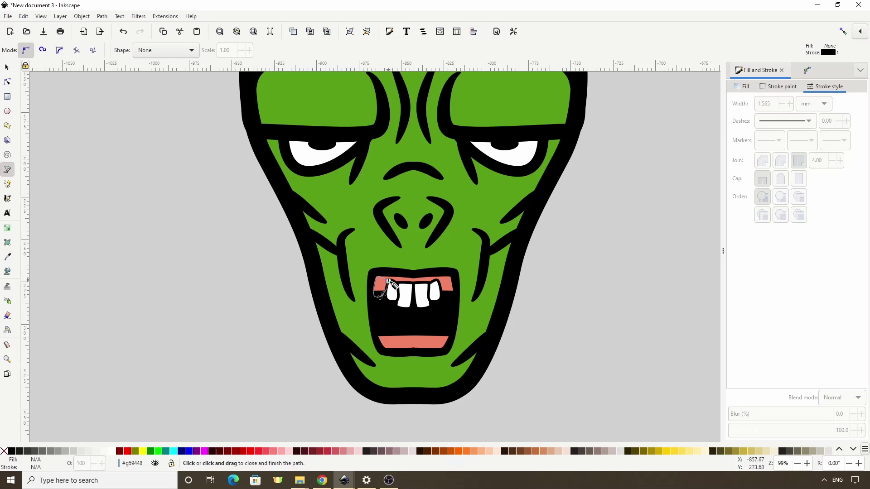
click(387, 281)
scroll(770, 104, up, 15)
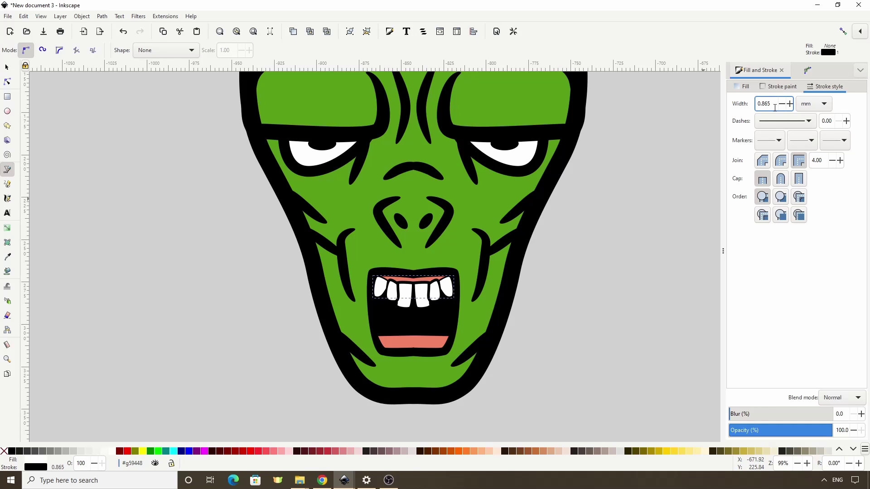
Shrink the front teeth slightly and split the front tooth by raising its notch
click(7, 67)
click(406, 300)
drag(393, 314, 412, 284)
click(7, 82)
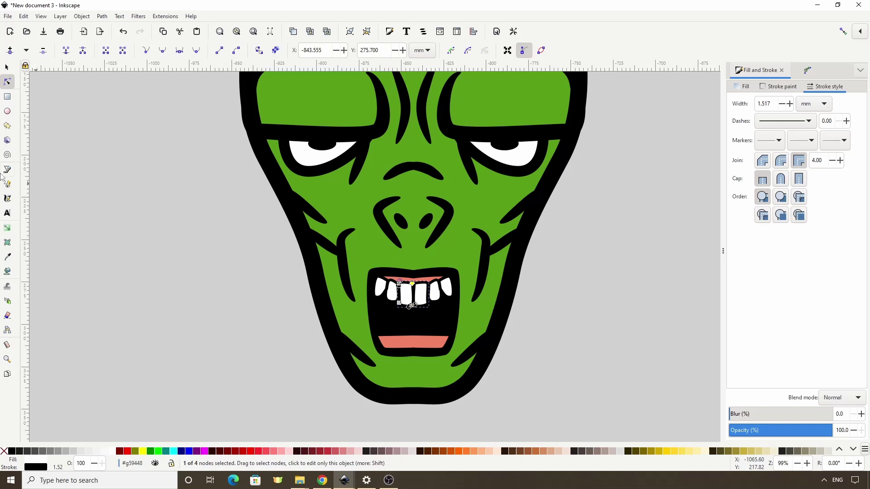
Begin outlining a lower tooth rising from the bottom gum
key(b)
click(401, 330)
click(401, 345)
click(409, 347)
Close the first lower tooth, fill it white and pull its corner up and left
drag(402, 324, 399, 321)
click(402, 330)
click(112, 452)
scroll(768, 104, up, 8)
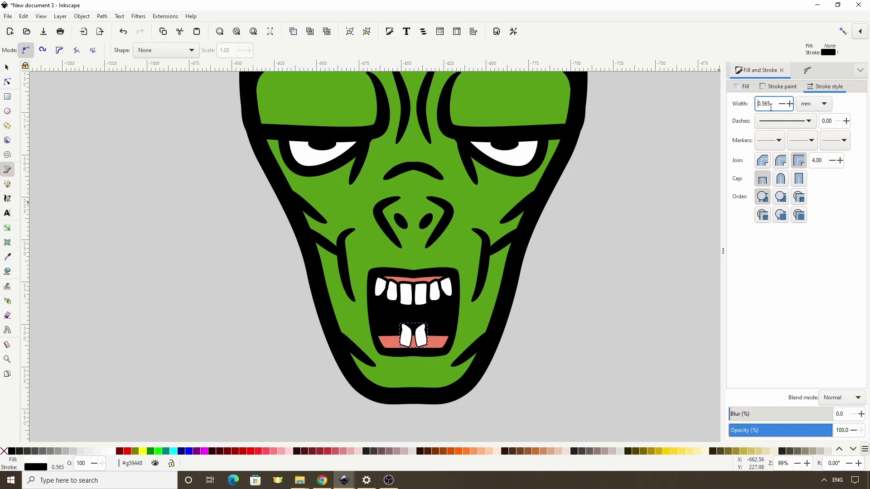
click(7, 82)
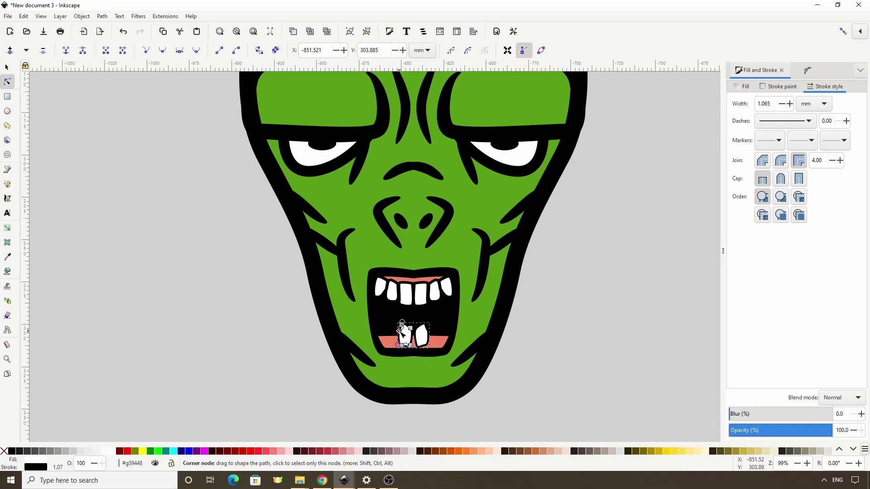
drag(402, 329, 399, 328)
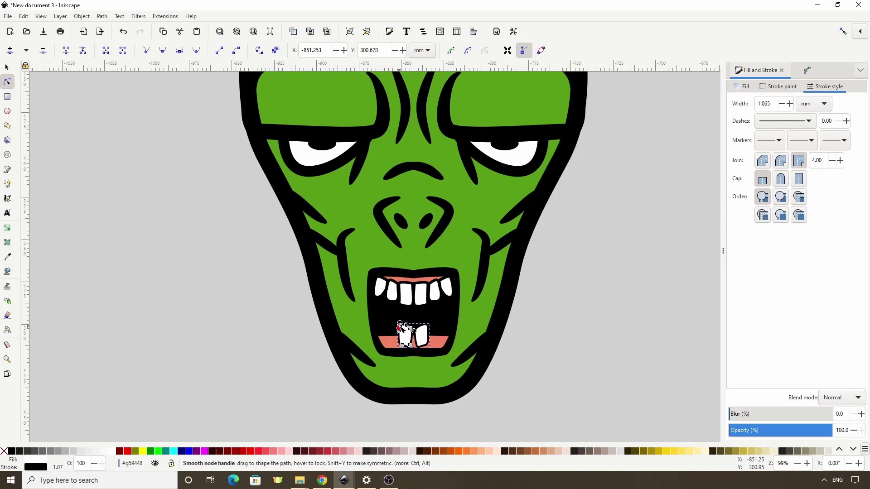
Draw another lower tooth with a curved node, fill it white and set its outline width
key(b)
click(392, 333)
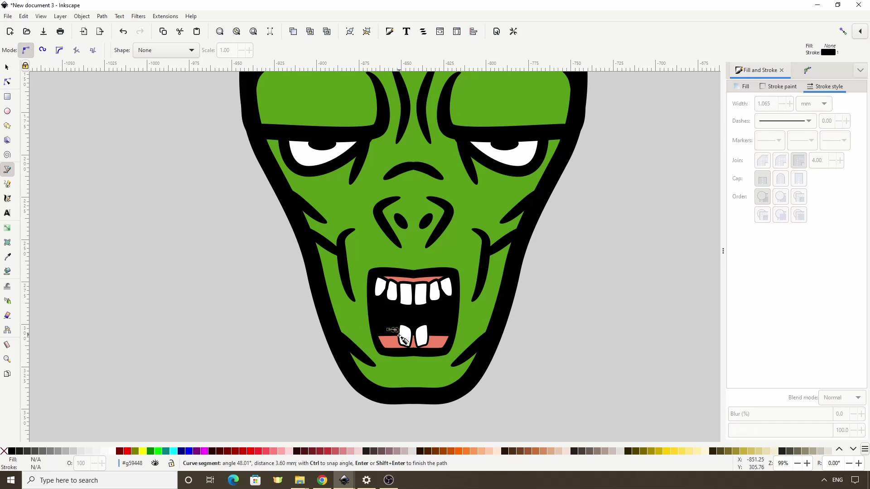
drag(388, 330, 386, 323)
click(113, 451)
click(764, 104)
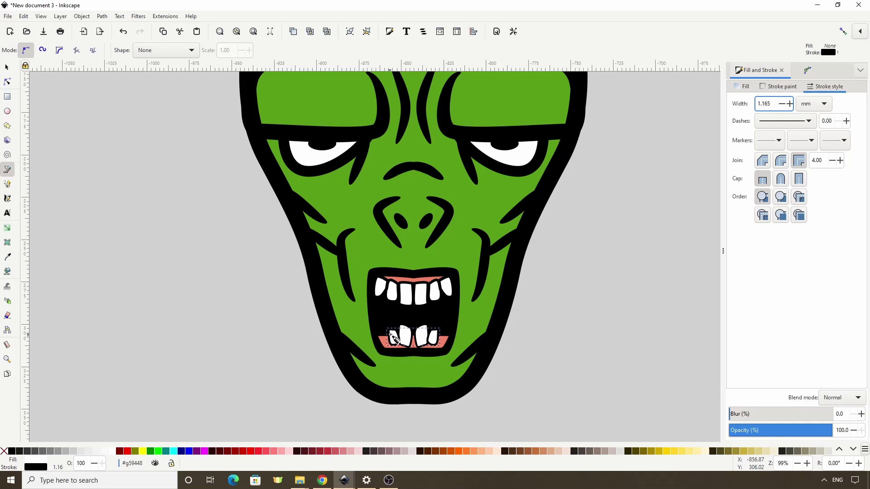
Add a further lower tooth, filled white with a matching outline width of about 1.4 mm
click(377, 329)
drag(386, 347, 389, 345)
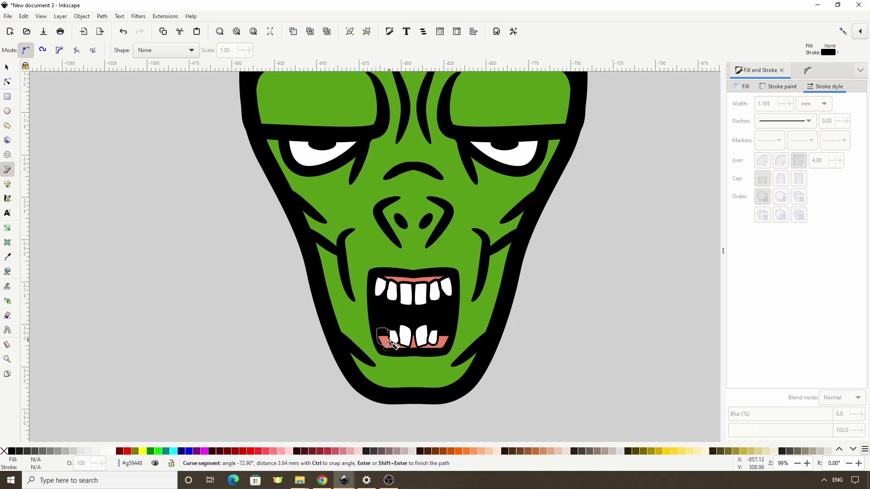
click(388, 331)
click(113, 452)
click(771, 105)
scroll(772, 106, up, 15)
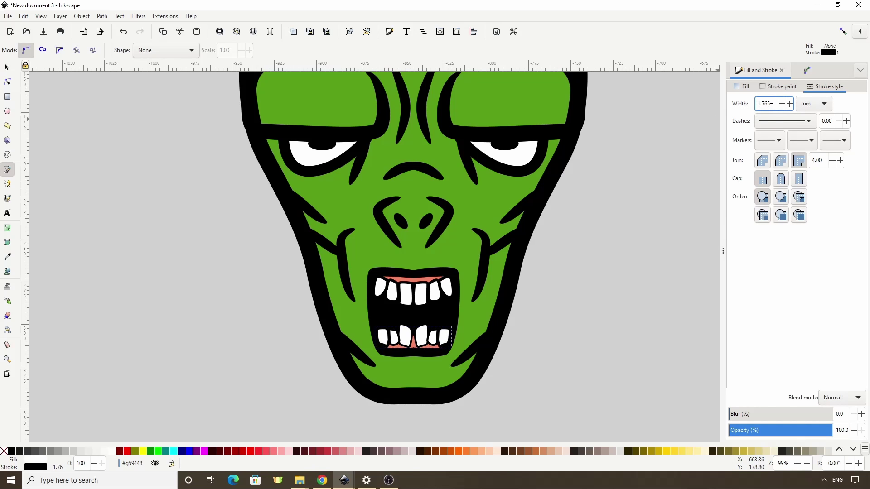
scroll(772, 108, down, 5)
Reshape the central lower and upper teeth by adjusting their nodes
click(7, 67)
click(400, 336)
scroll(767, 102, up, 3)
scroll(767, 100, up, 1)
key(n)
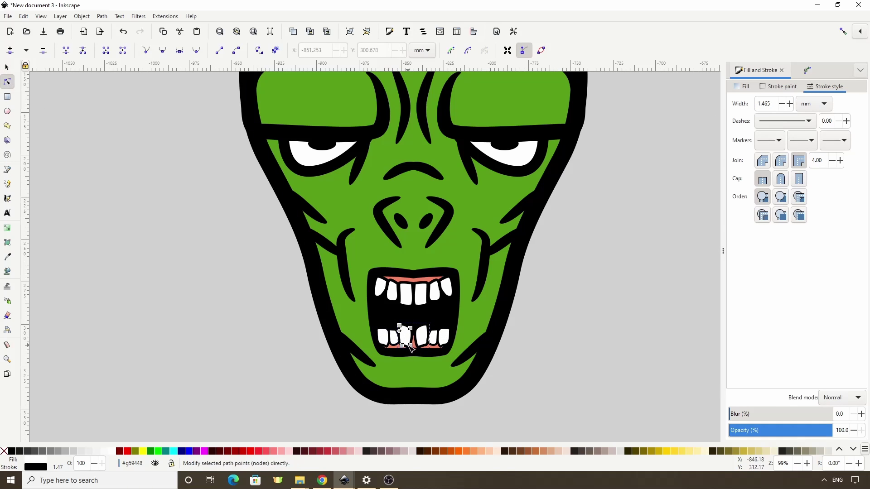
drag(413, 351, 414, 348)
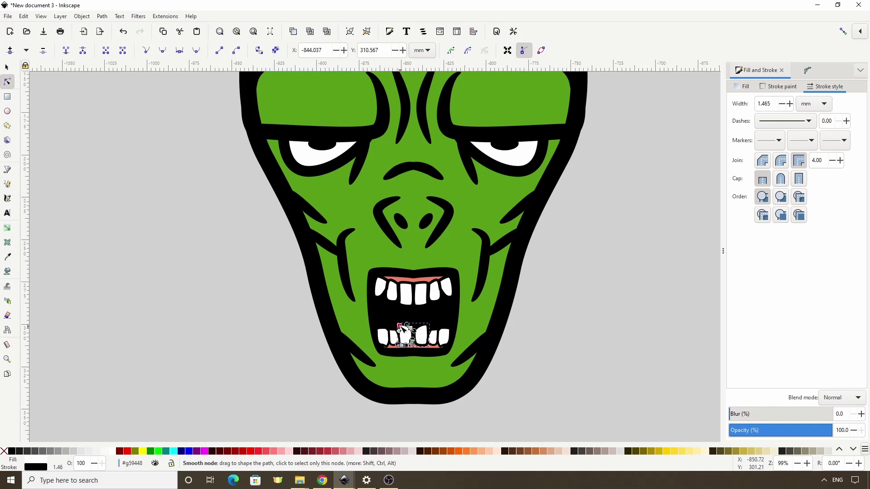
click(401, 329)
click(409, 300)
drag(412, 306, 411, 303)
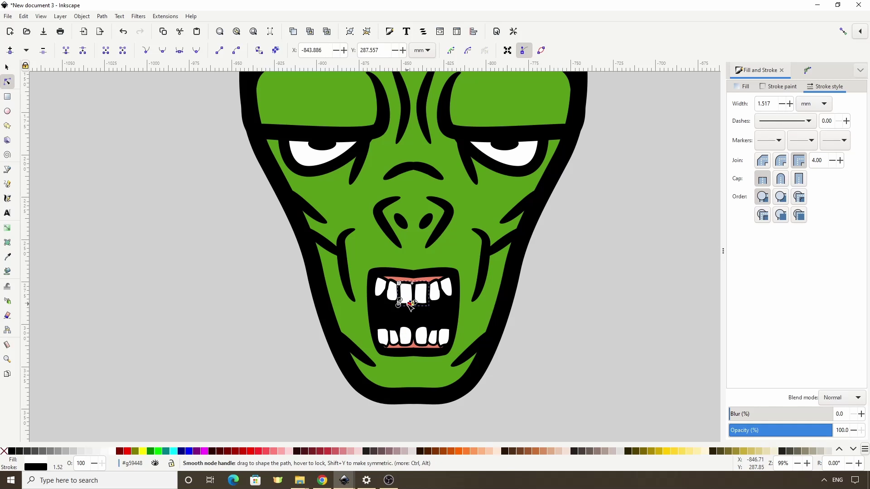
click(398, 301)
Deselect the teeth and bring the upper part of the head into view
click(7, 67)
click(168, 194)
drag(168, 194, 200, 289)
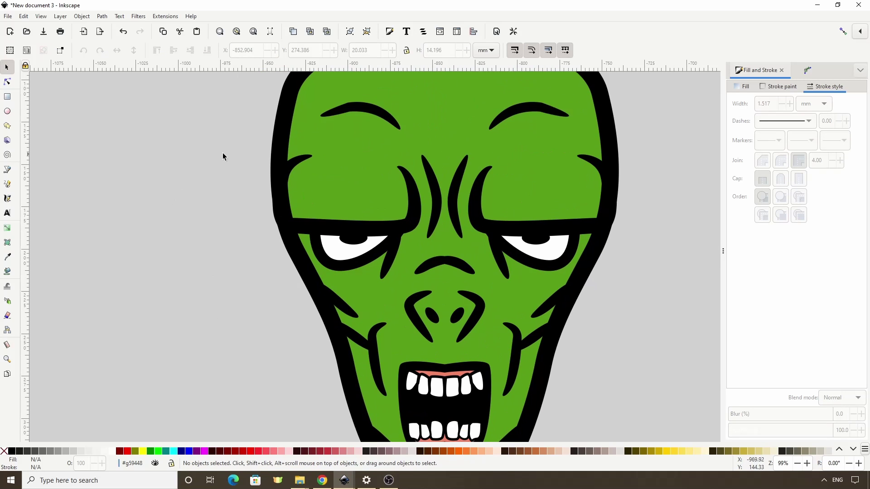
Draw the curved ear outline beside the head with an 8.765 mm black stroke
click(7, 169)
click(276, 200)
drag(198, 202, 173, 234)
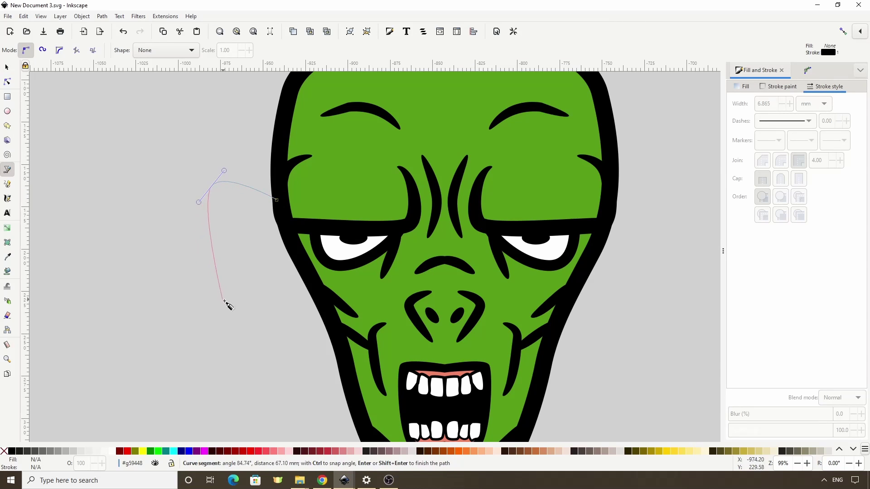
drag(260, 353, 287, 364)
drag(324, 314, 323, 284)
key(Return)
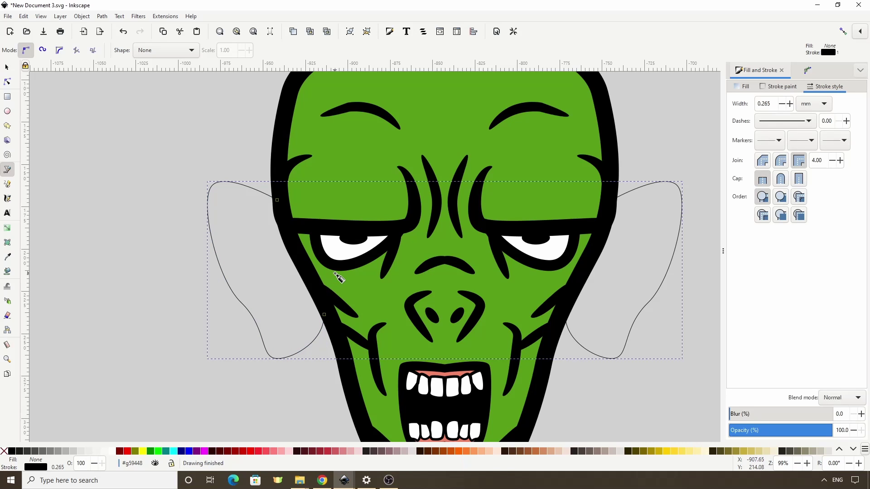
scroll(762, 107, up, 20)
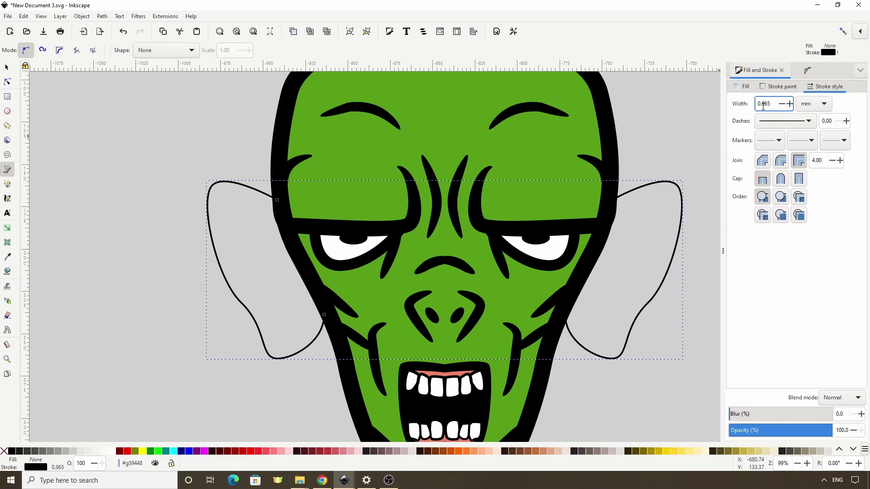
scroll(763, 107, up, 20)
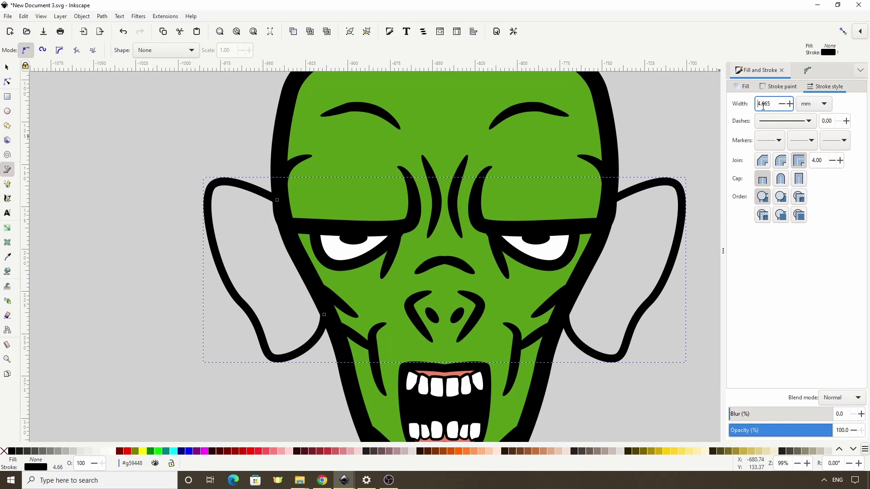
scroll(763, 107, up, 19)
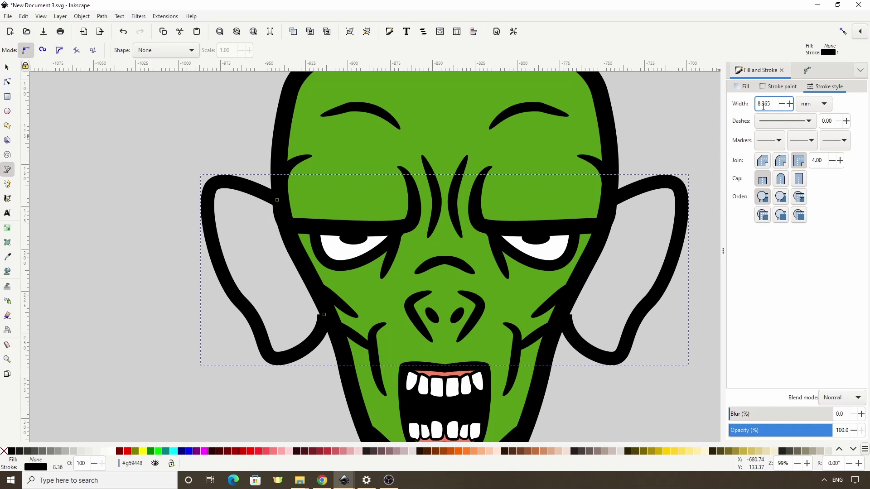
click(8, 257)
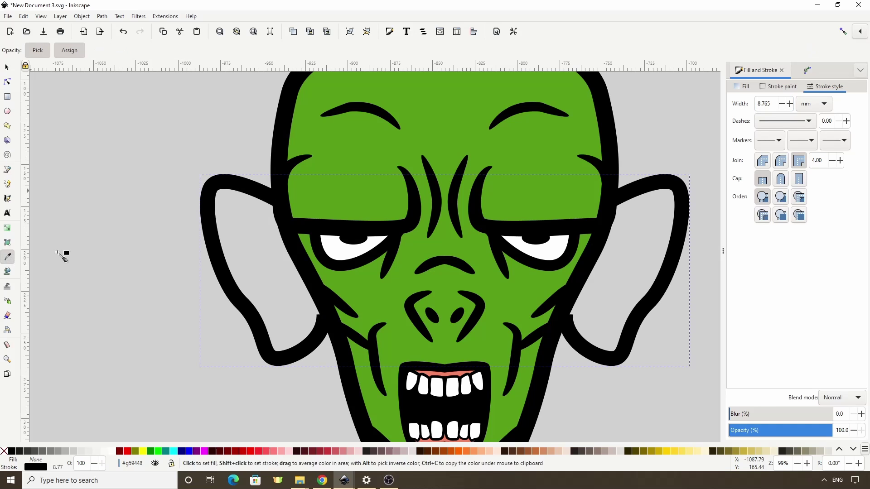
Fill the ears with the face's green and drag the left ear's nodes to reshape its inner edge
click(349, 198)
click(7, 82)
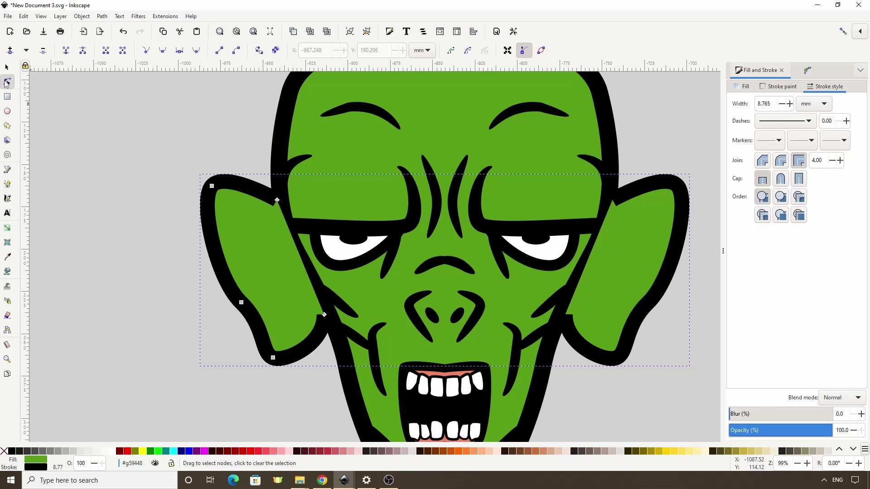
drag(327, 316, 335, 312)
drag(277, 200, 284, 198)
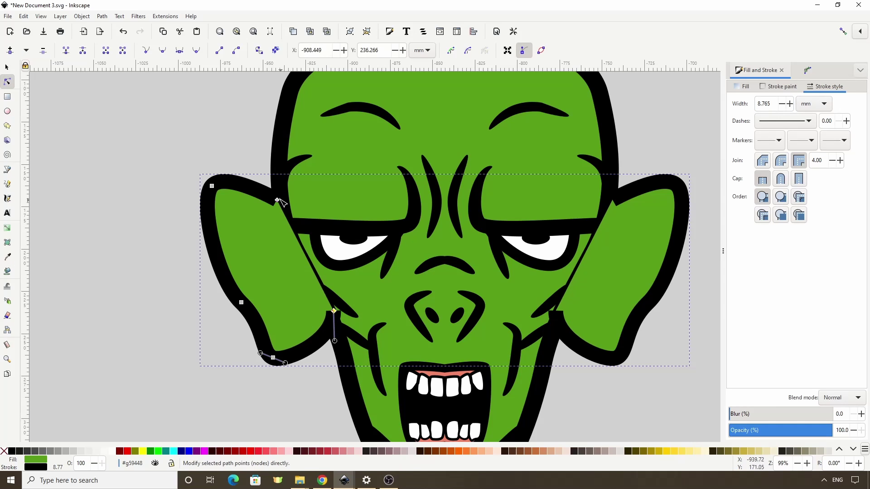
drag(242, 302, 249, 299)
drag(260, 354, 245, 348)
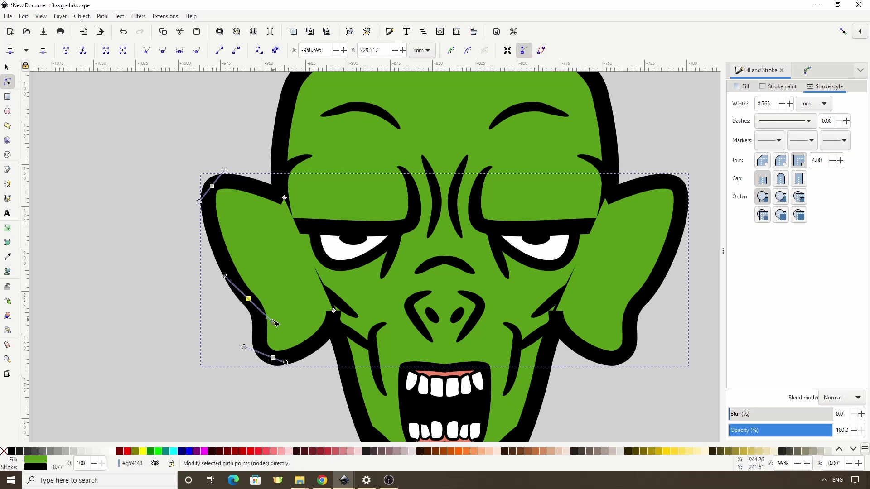
drag(251, 300, 250, 294)
click(7, 67)
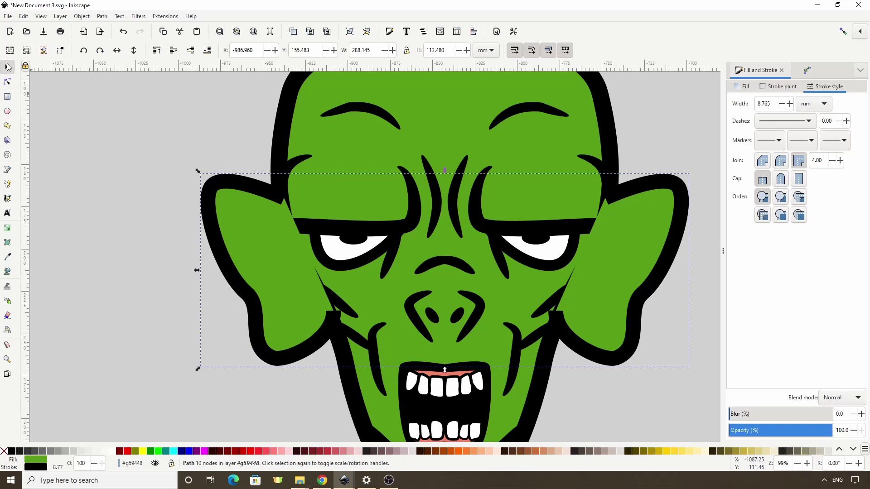
Send the ears behind the head and draw a tapered Ellipse-shape brow stroke across the eyes
click(207, 51)
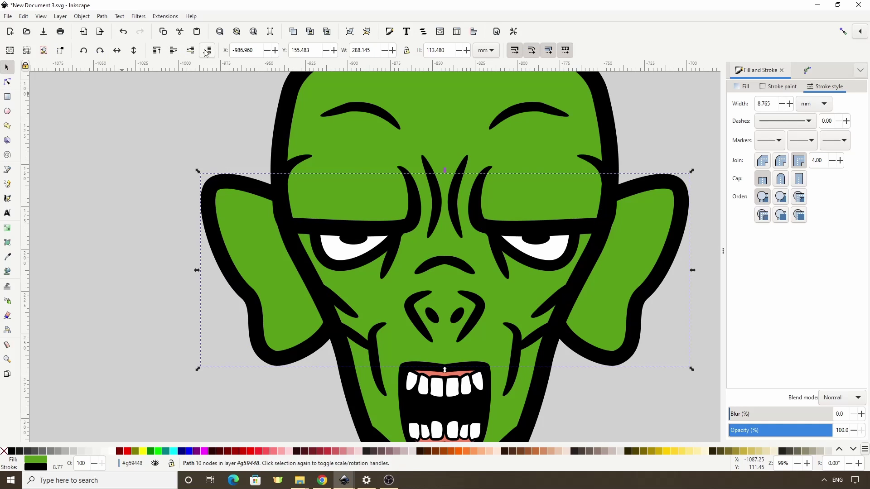
click(8, 170)
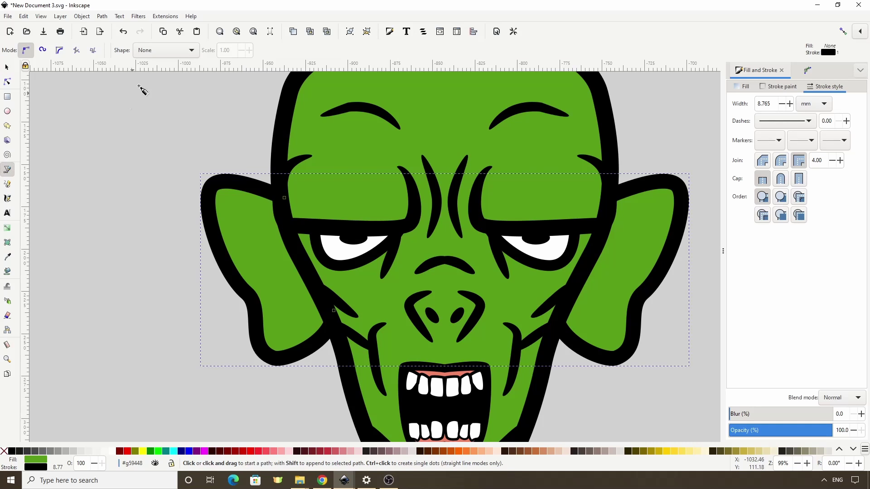
click(166, 50)
click(154, 90)
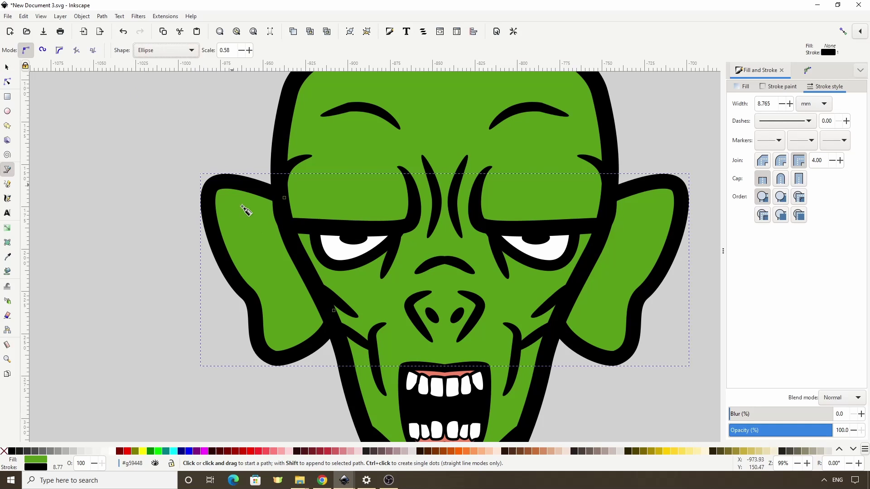
click(288, 242)
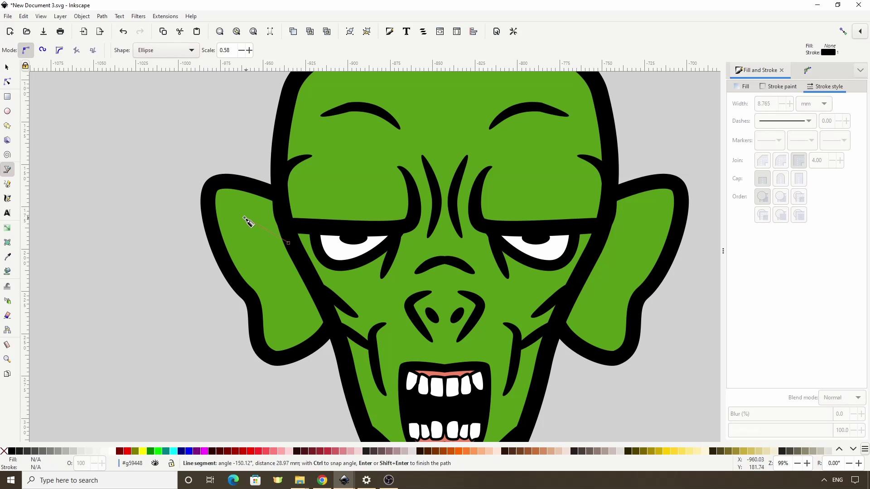
click(242, 218)
key(Return)
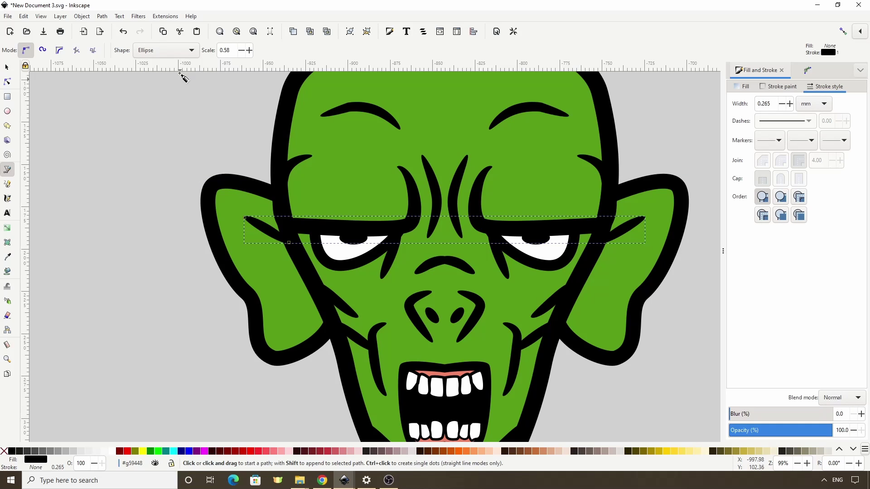
Reset the pen shape to None and scale the ears slightly narrower
click(184, 51)
click(177, 13)
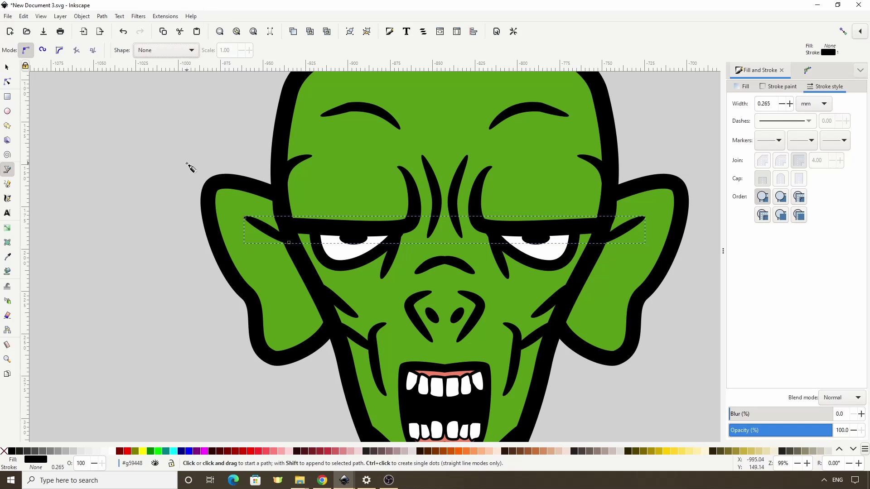
scroll(255, 231, down, 2)
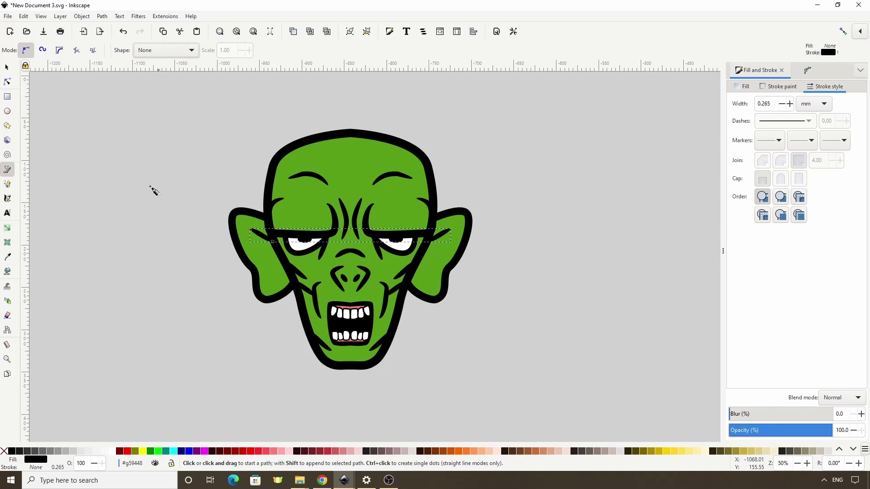
key(s)
click(253, 270)
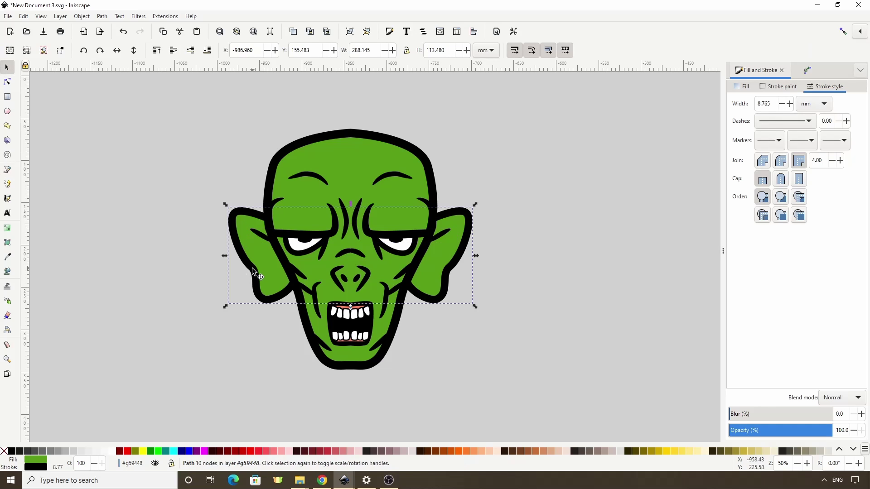
drag(225, 259, 254, 271)
click(262, 237)
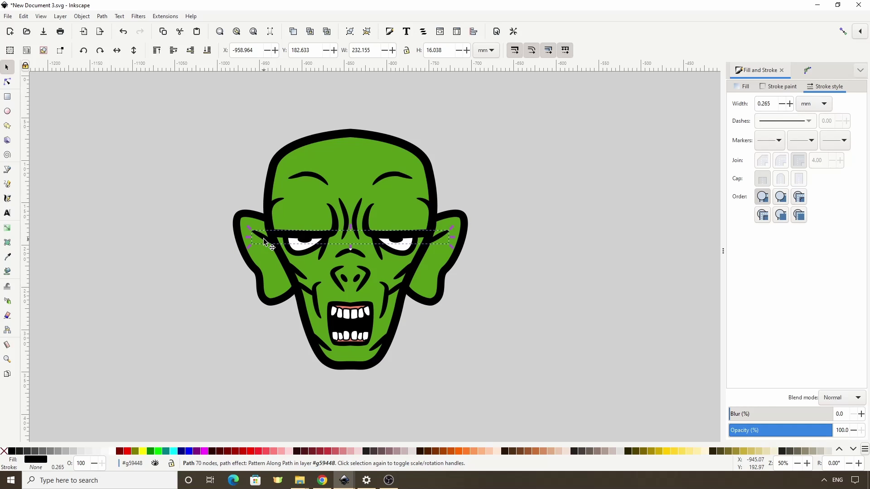
click(9, 171)
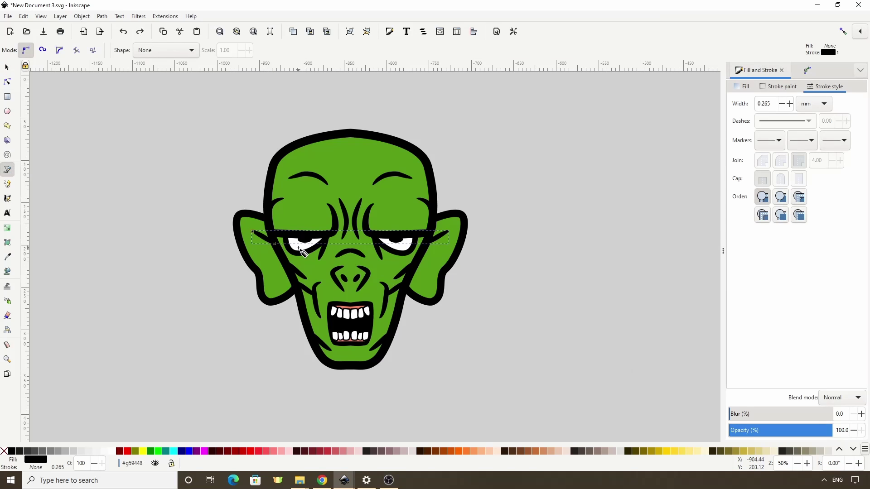
Draw a shadow under the eyes with no stroke, 30% gray fill and Multiply blend
scroll(302, 252, up, 3)
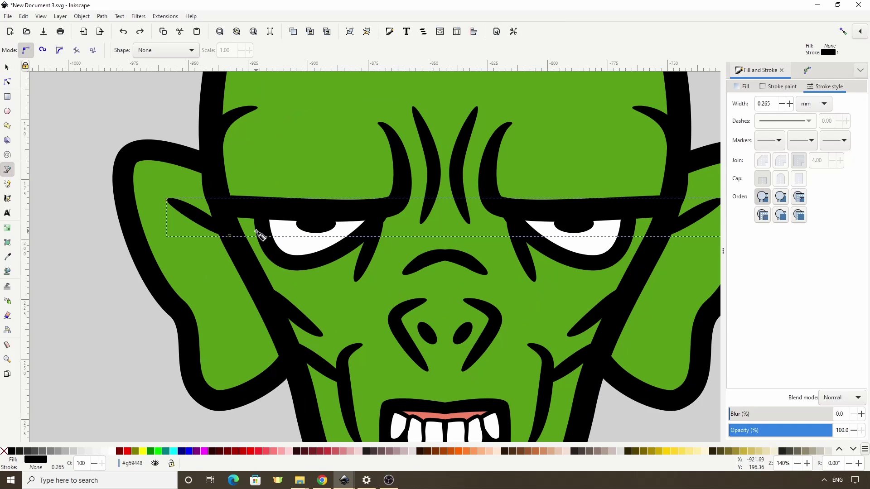
click(267, 232)
drag(288, 248, 359, 235)
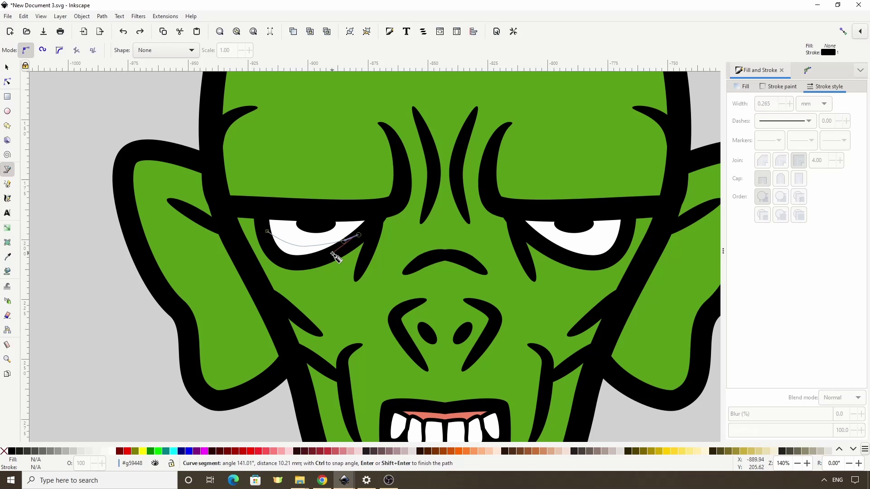
drag(292, 264, 311, 262)
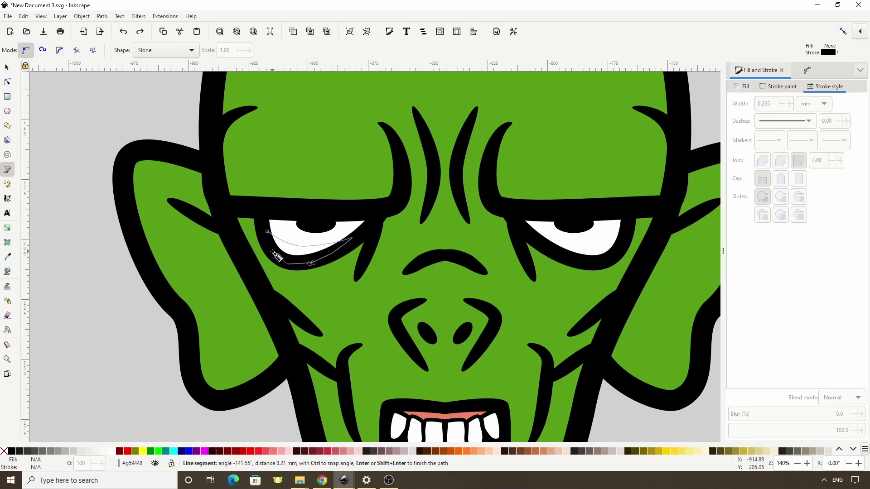
click(268, 232)
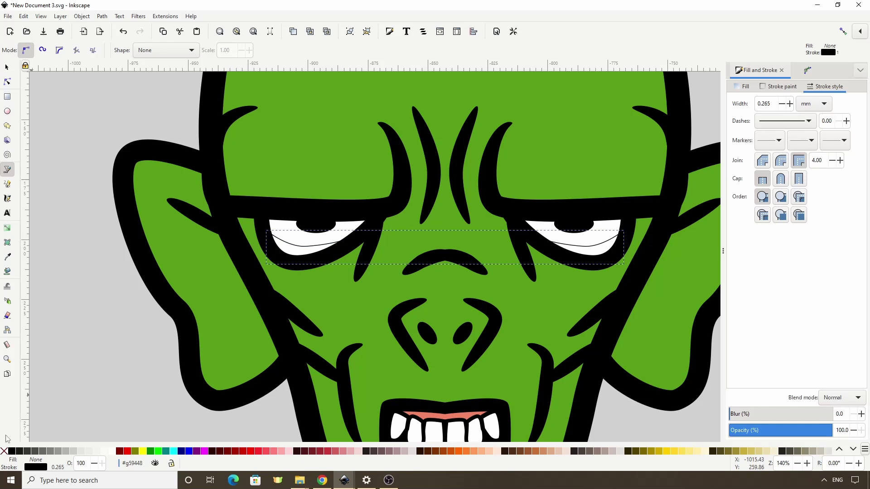
shift+click(4, 452)
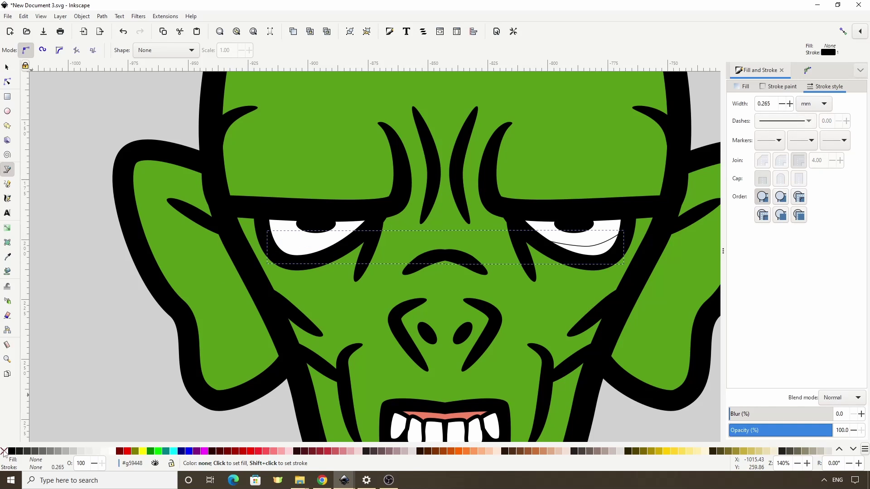
click(66, 452)
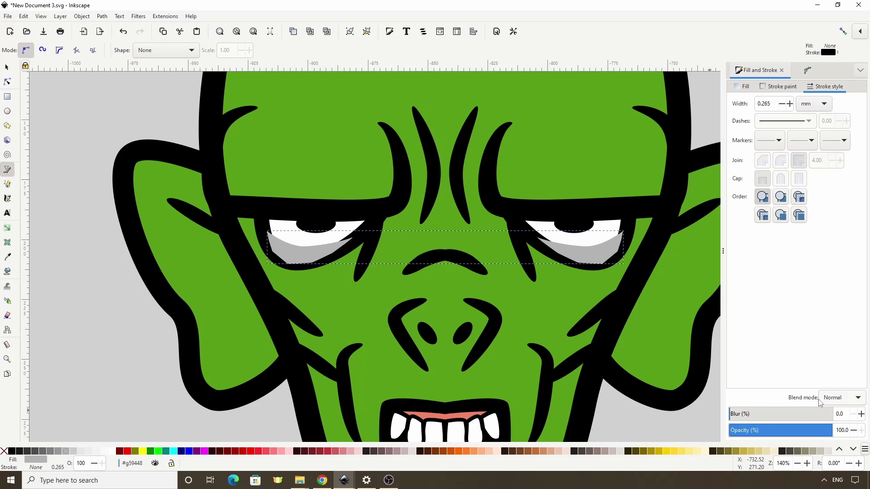
click(837, 399)
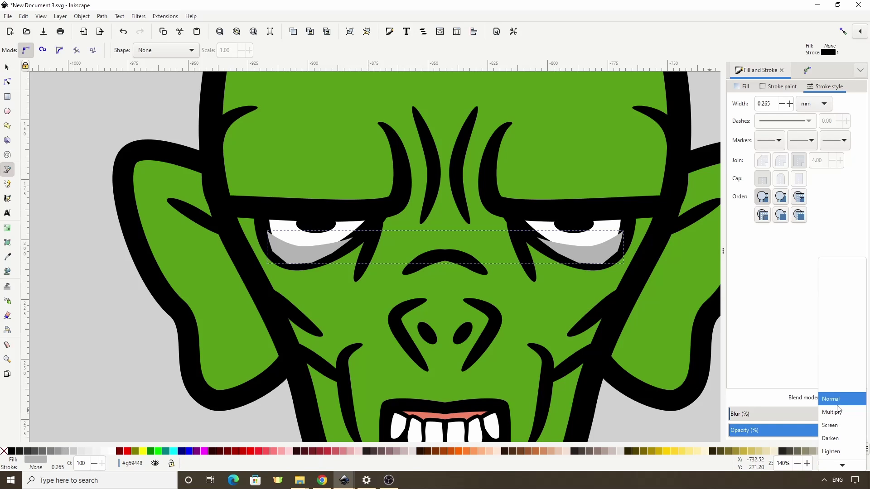
click(839, 412)
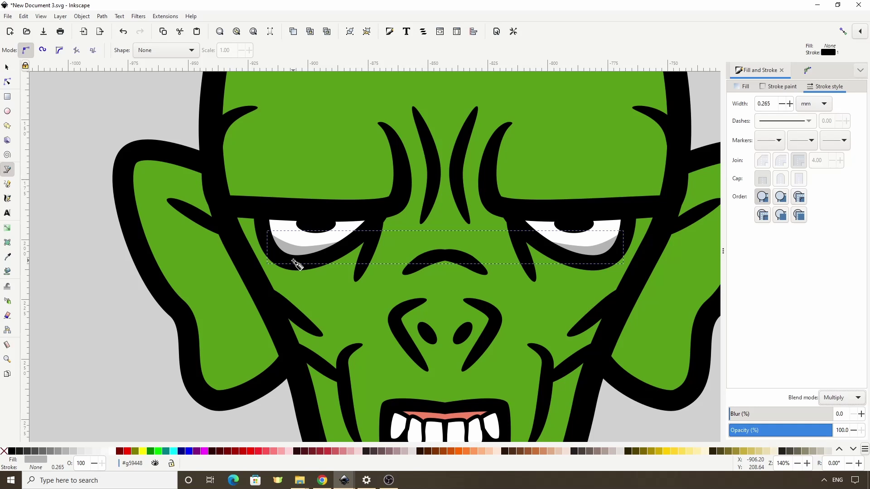
Add a gray, stroke-free shadow under the arch above the nose with Multiply blending
click(407, 274)
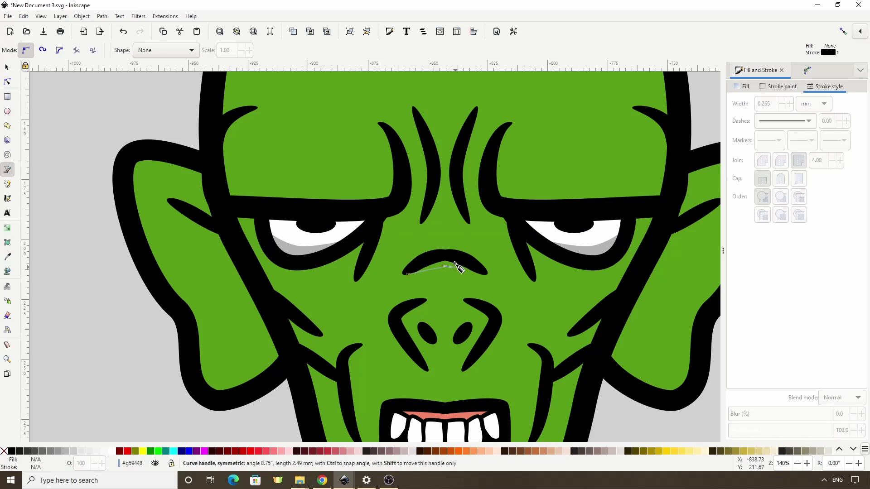
click(444, 267)
click(483, 274)
click(408, 274)
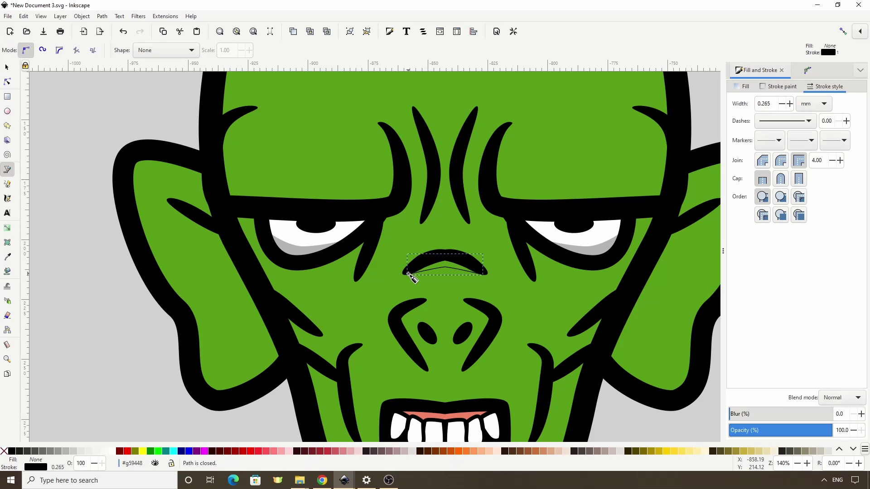
shift+click(4, 452)
click(65, 451)
click(831, 398)
click(826, 412)
Draw a thin path tracing along the upper gum
drag(555, 377, 548, 285)
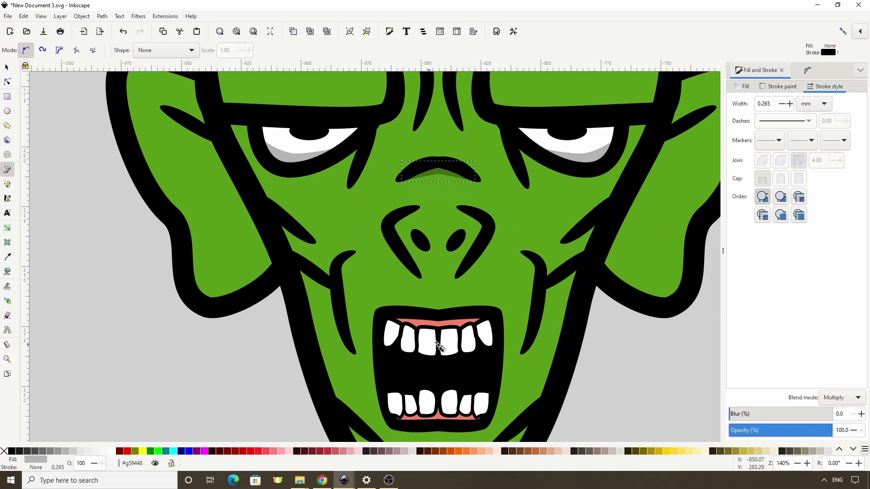
click(396, 321)
click(438, 320)
key(Return)
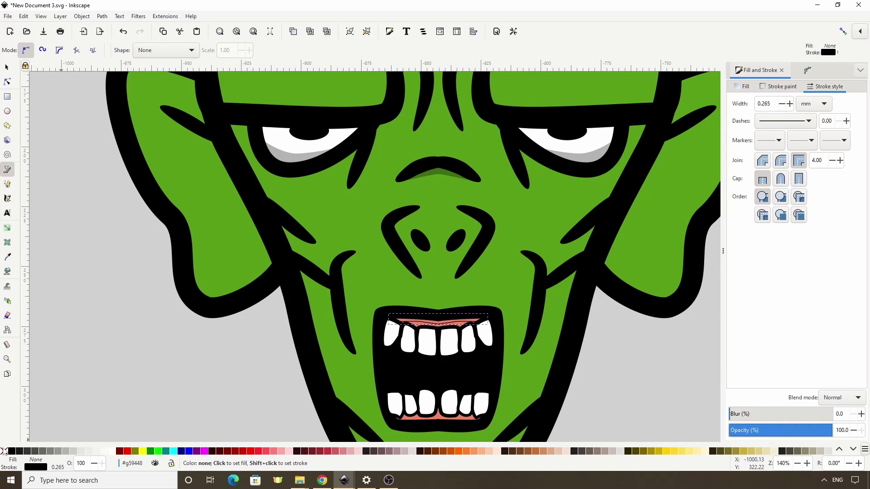
Fill the gum shadow with 30% gray and set its blend mode to Multiply
click(66, 454)
click(835, 397)
click(829, 414)
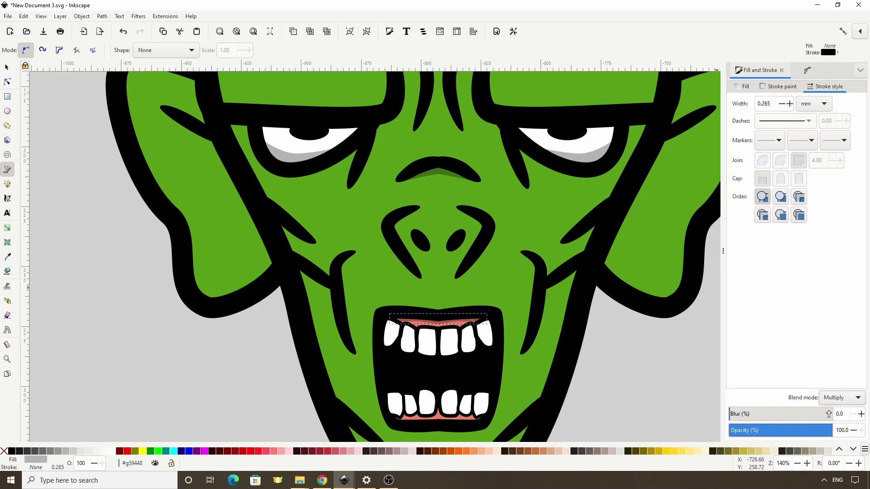
Draw a shadow shape on the upper-left tooth with no stroke and 30% gray fill
click(397, 322)
click(391, 346)
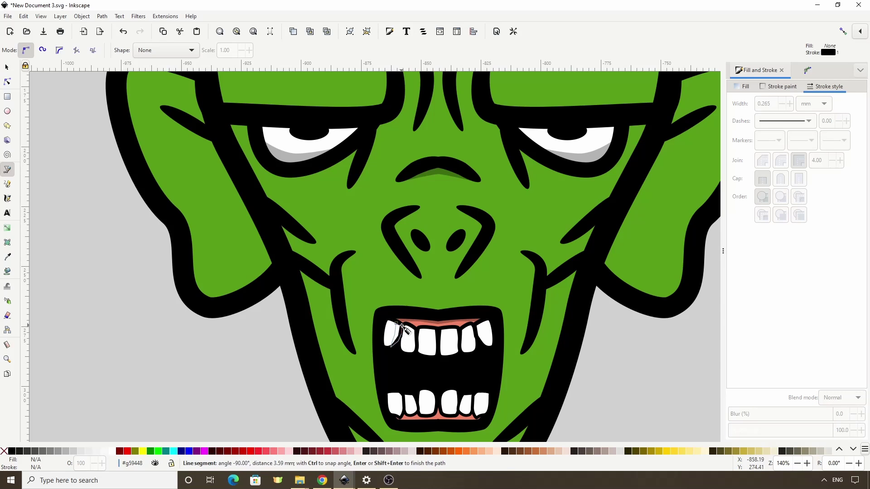
click(397, 323)
shift+click(5, 452)
click(66, 452)
Add a second upper-left tooth shadow: no stroke, 30% gray, Multiply blend
click(410, 327)
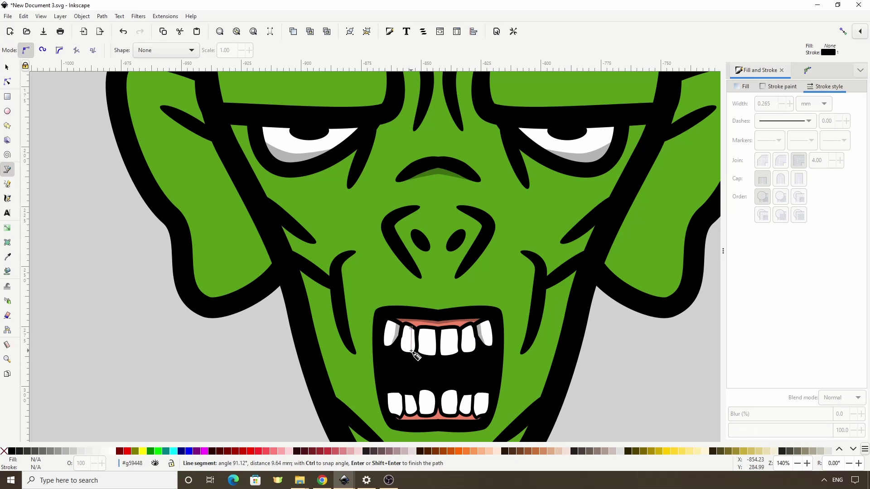
click(411, 353)
click(417, 352)
click(416, 331)
click(411, 327)
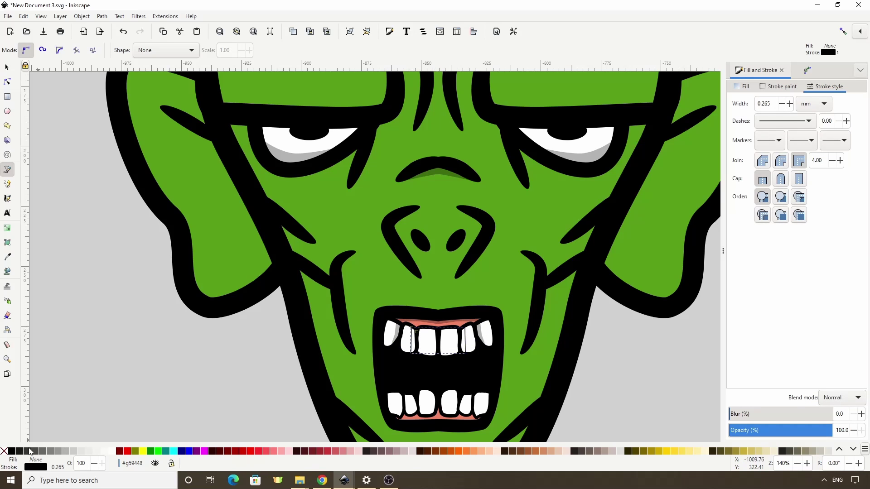
shift+click(5, 452)
click(66, 452)
click(827, 400)
click(833, 412)
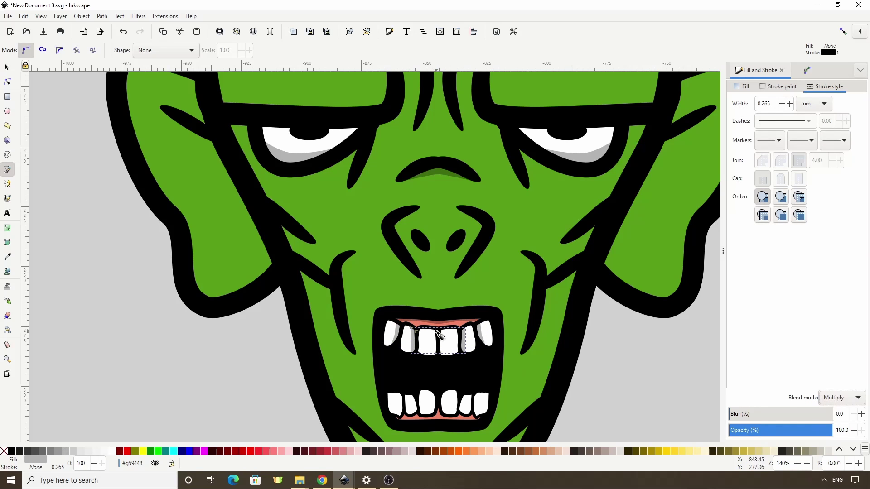
Shade the next upper tooth with a gray Multiply shadow shape
click(431, 329)
click(432, 356)
click(437, 357)
click(437, 333)
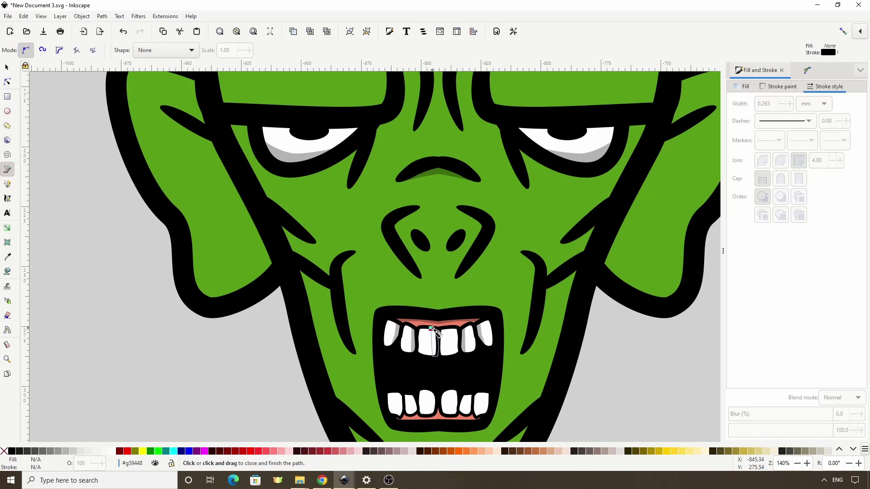
click(431, 328)
click(65, 454)
click(843, 398)
click(836, 413)
Trace a grey, stroke-less Multiply shadow along the first lower tooth's edge
click(399, 393)
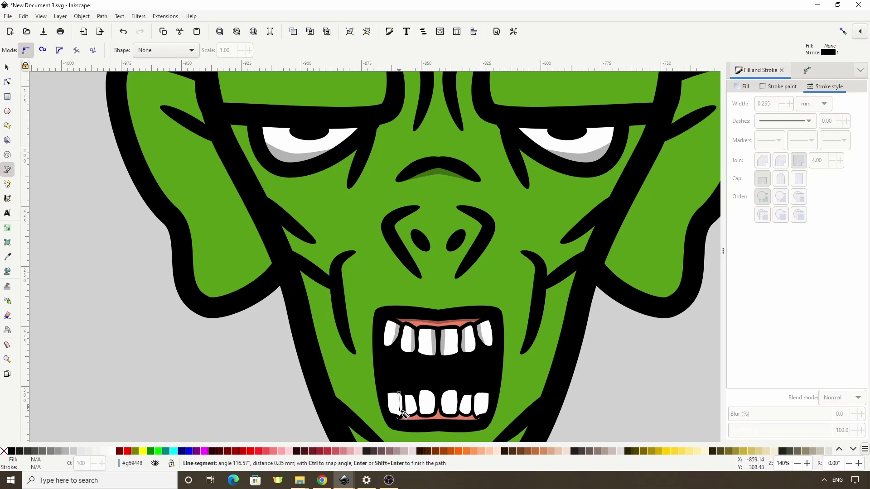
click(397, 416)
click(399, 419)
click(402, 405)
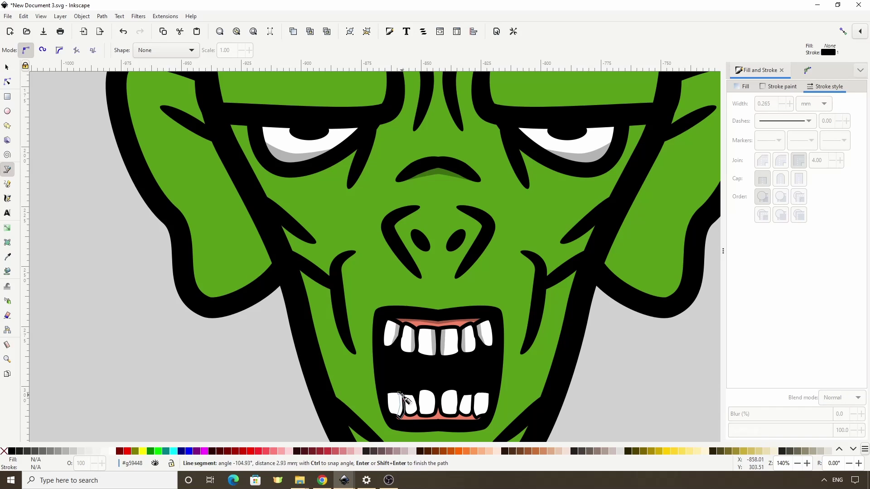
click(399, 393)
shift+click(4, 451)
click(65, 452)
click(843, 398)
click(838, 412)
Add grey, stroke-less Multiply shadows on the middle and next lower teeth
click(411, 395)
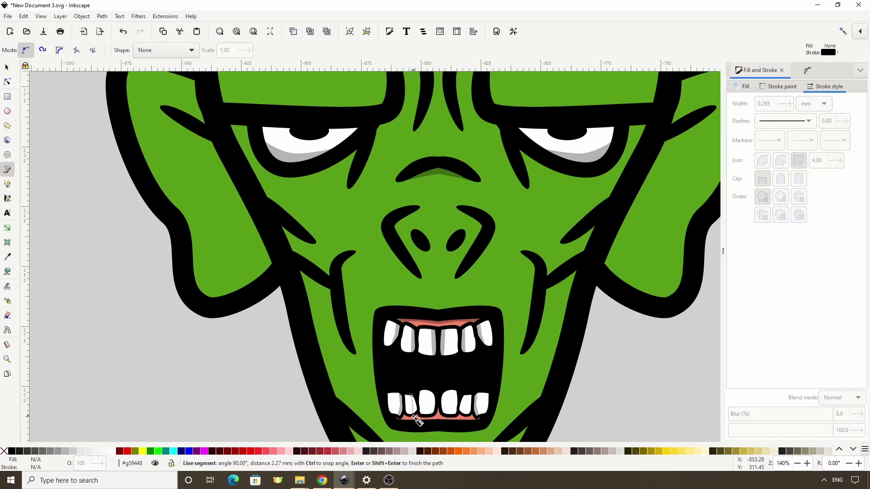
click(412, 396)
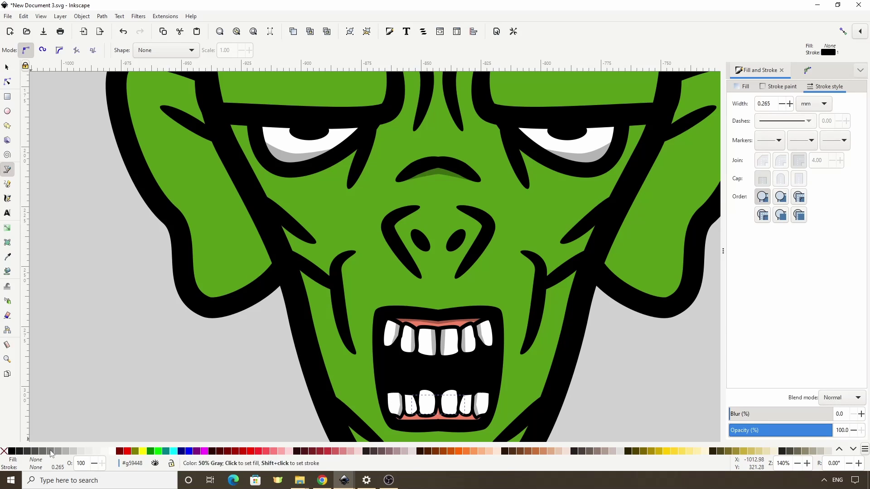
click(432, 392)
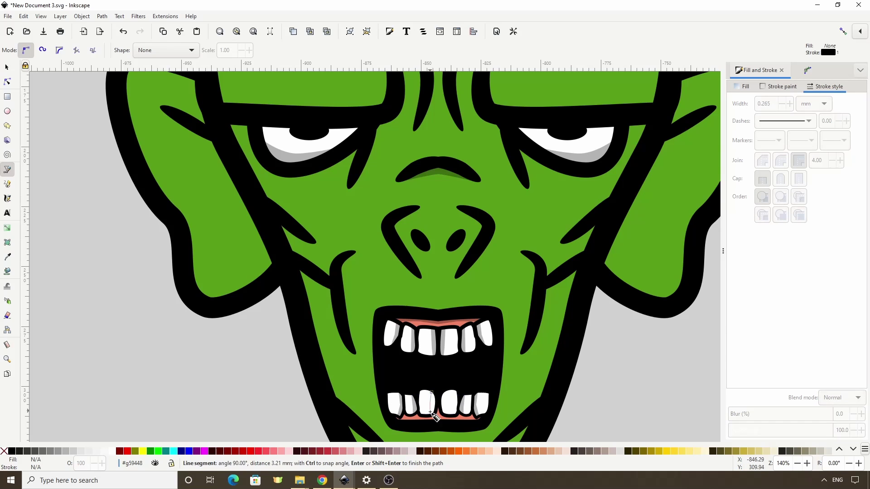
click(436, 397)
click(431, 392)
shift+click(4, 451)
click(66, 451)
click(837, 402)
click(833, 412)
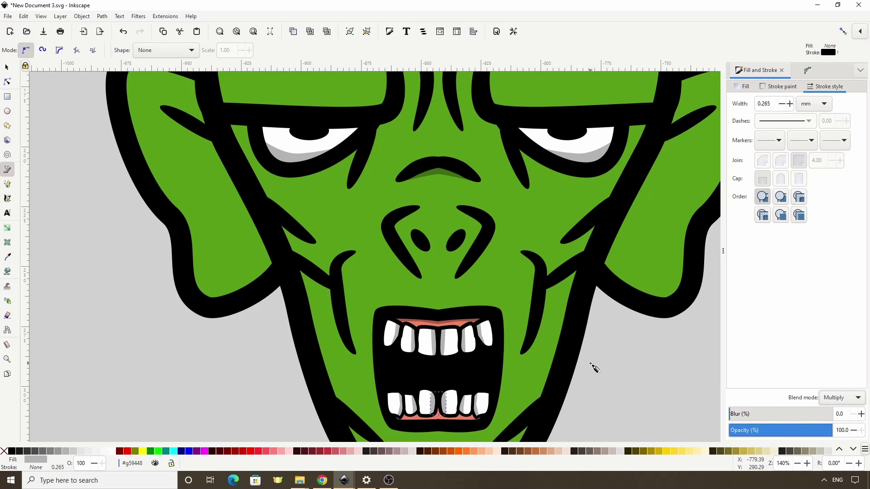
Zoom out to show the whole zombie head and select its 34-object group
ctrl+scroll(553, 324, down, 2)
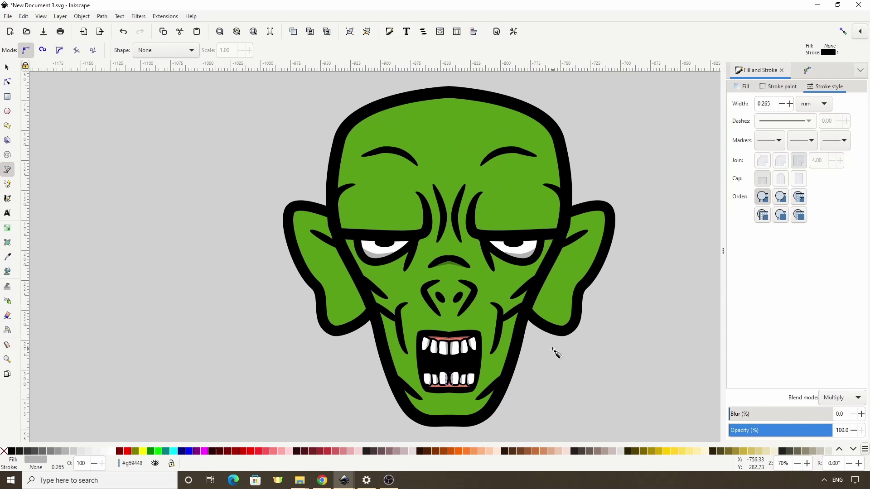
drag(540, 340, 454, 323)
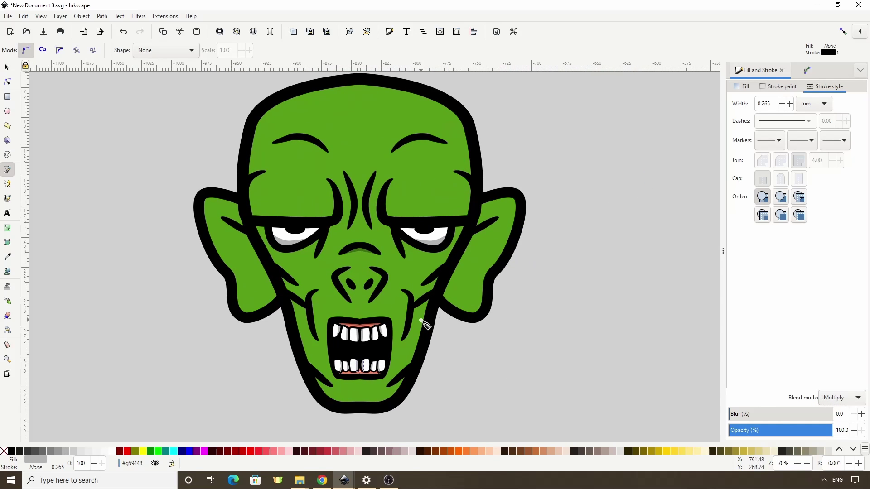
ctrl+scroll(425, 321, down, 1)
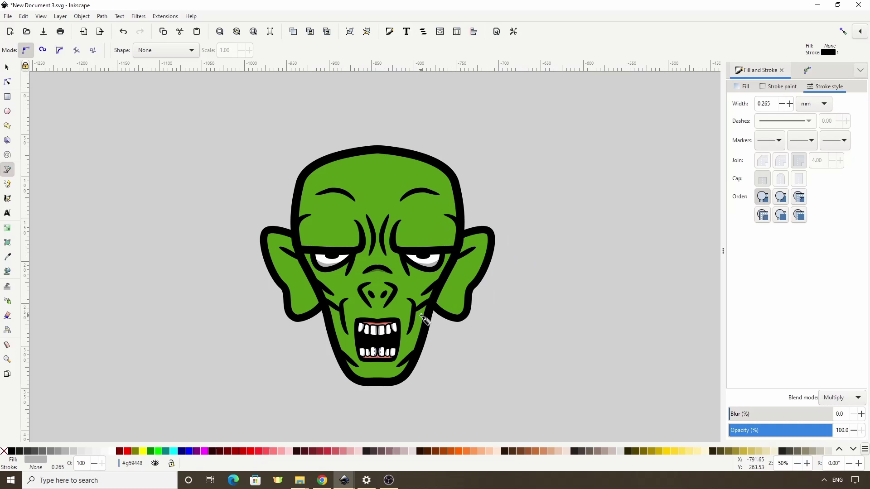
click(6, 68)
click(217, 176)
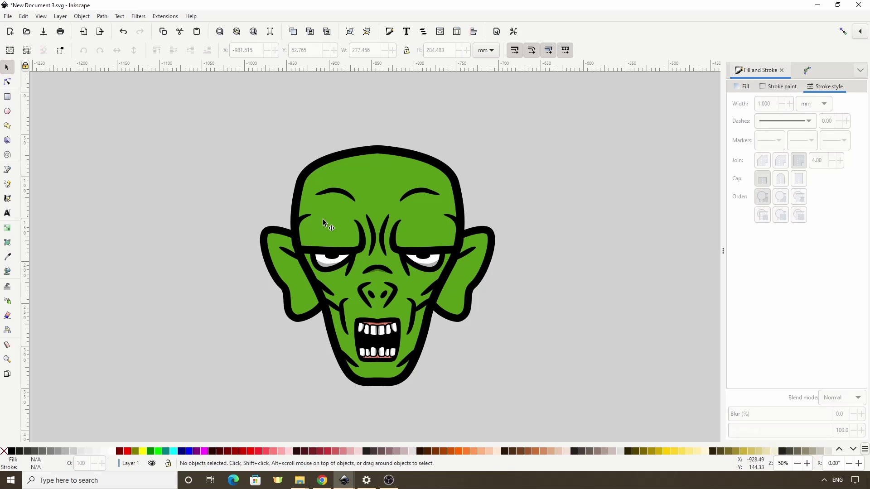
click(350, 224)
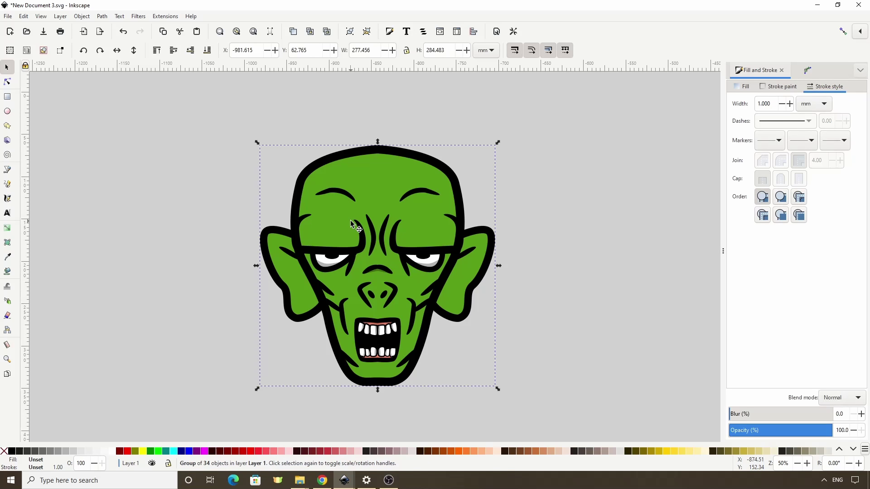
click(102, 17)
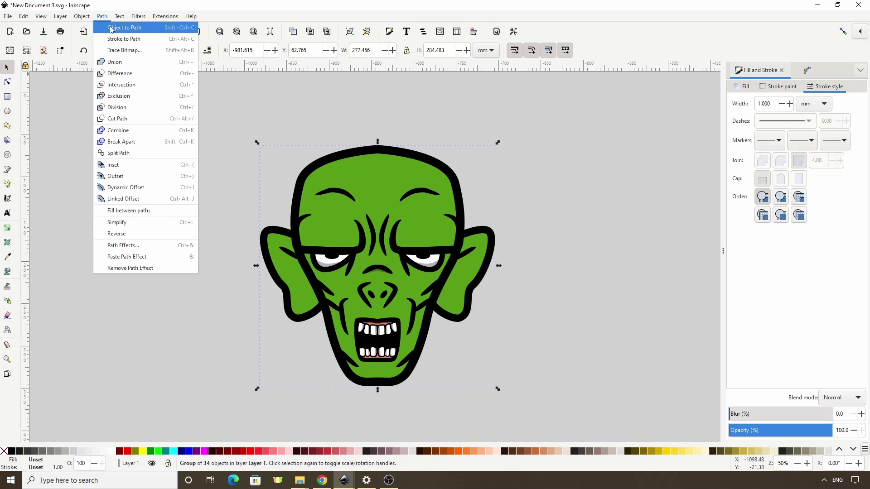
click(111, 28)
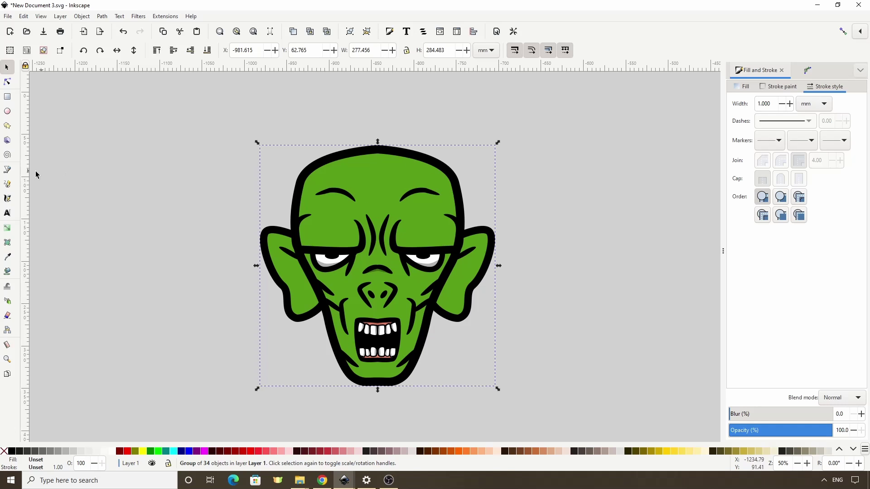
click(7, 169)
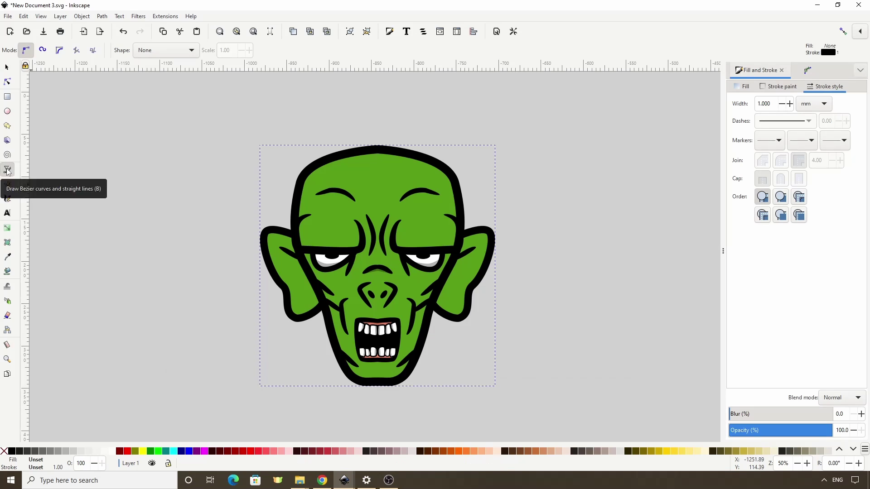
Trace a shading outline from the top of the head down the face to the chin
click(386, 153)
drag(445, 212, 441, 264)
click(434, 269)
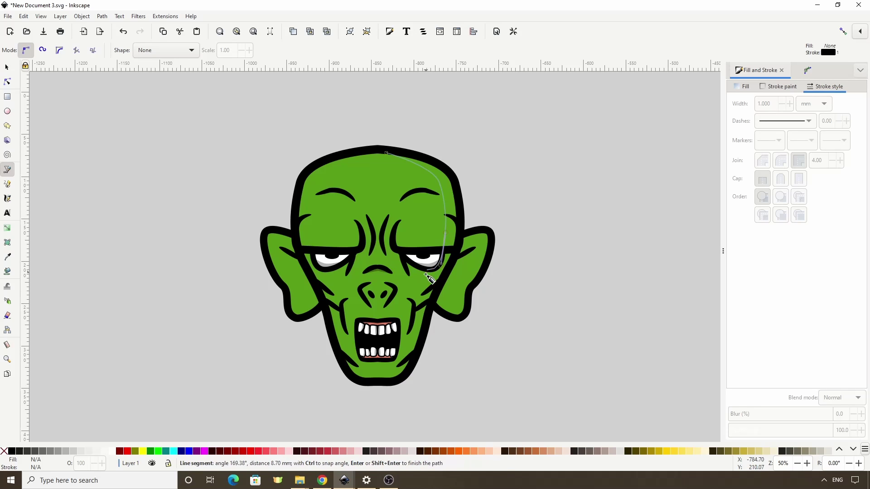
click(416, 308)
click(398, 367)
click(402, 365)
click(389, 381)
Continue the shading outline up the right jaw and around the right ear, closing it
click(432, 310)
click(457, 319)
click(487, 268)
click(491, 233)
click(483, 228)
click(469, 232)
click(461, 232)
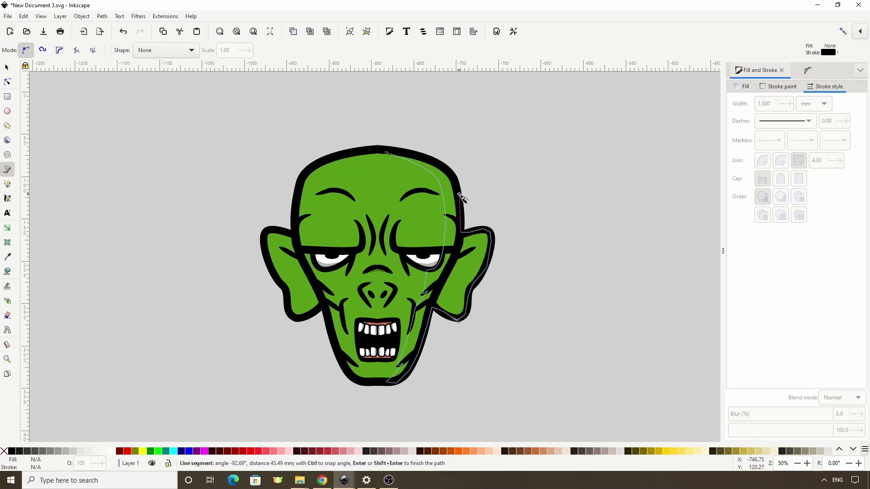
click(435, 159)
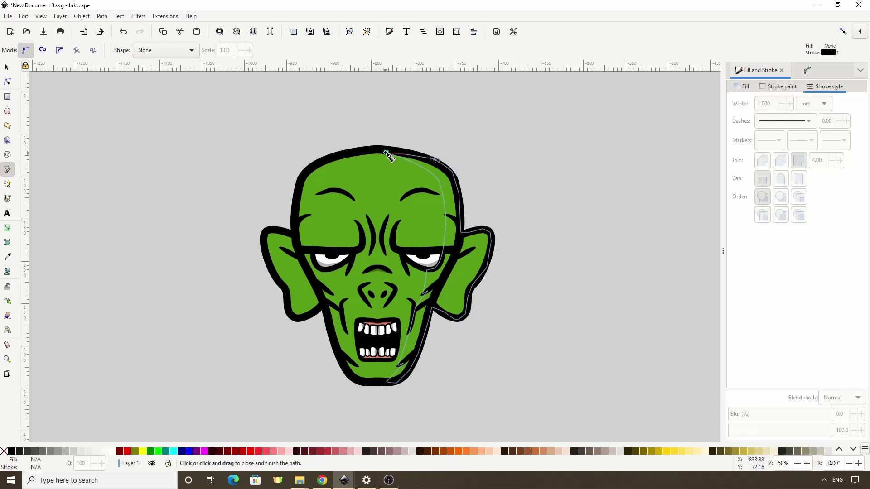
click(386, 154)
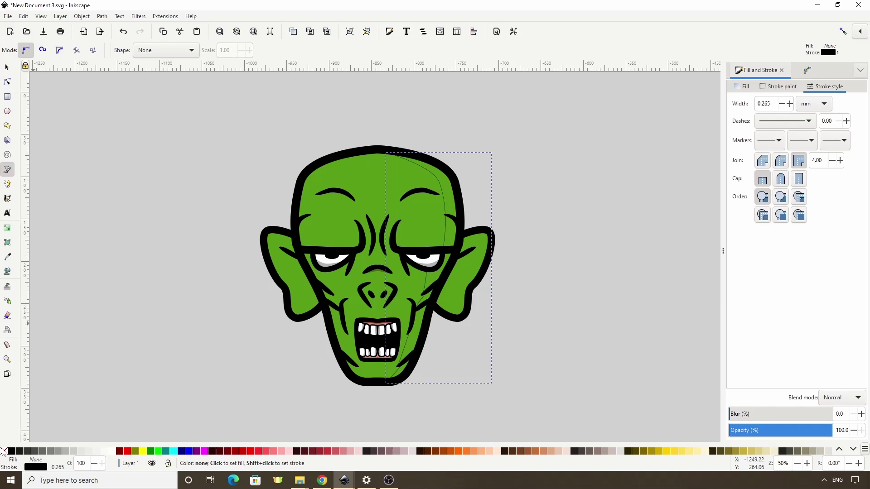
Give the right-side shading no stroke, 30% gray fill and Multiply blend
shift+click(4, 450)
click(66, 451)
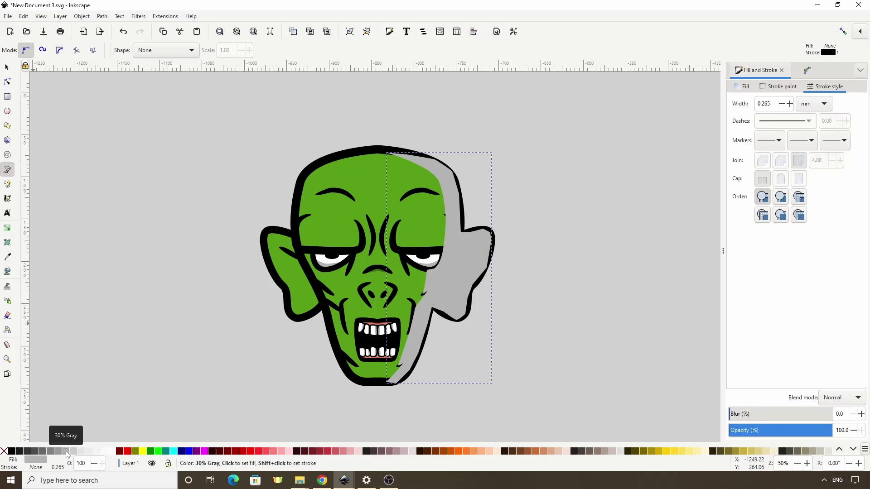
click(827, 397)
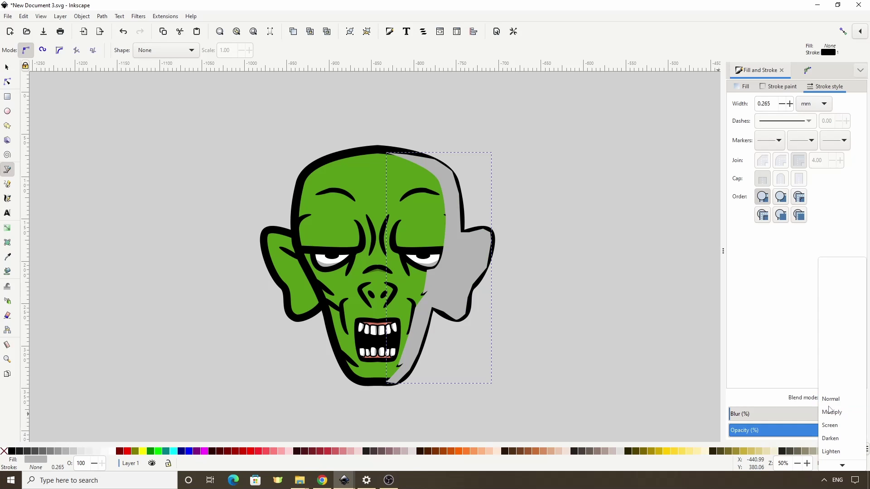
click(831, 412)
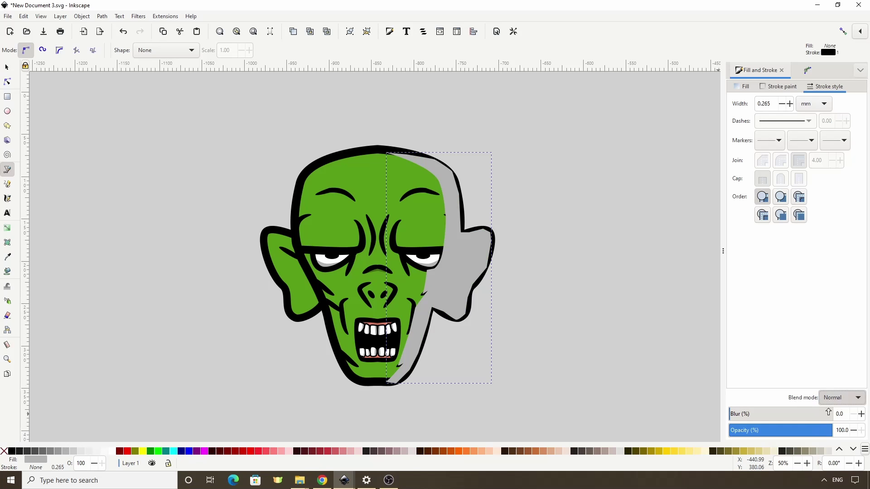
Draw a left-ear shadow with no stroke, 30% gray fill and Multiply blend
click(281, 248)
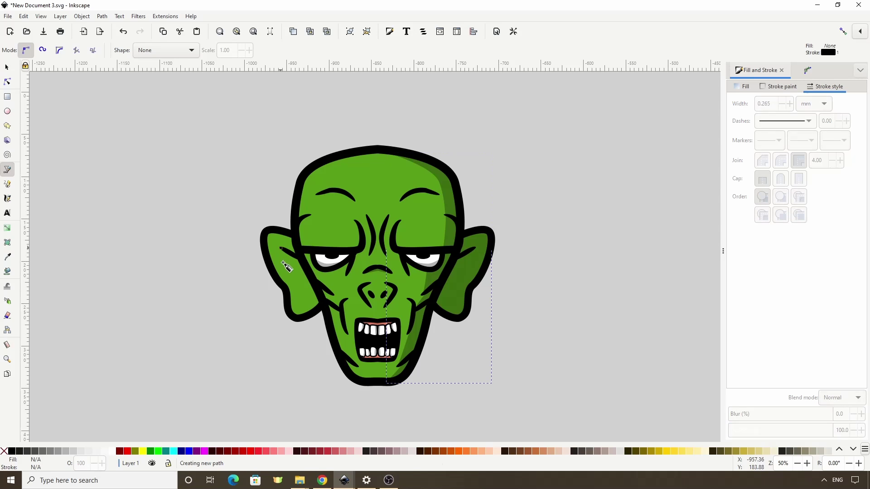
drag(303, 302, 309, 314)
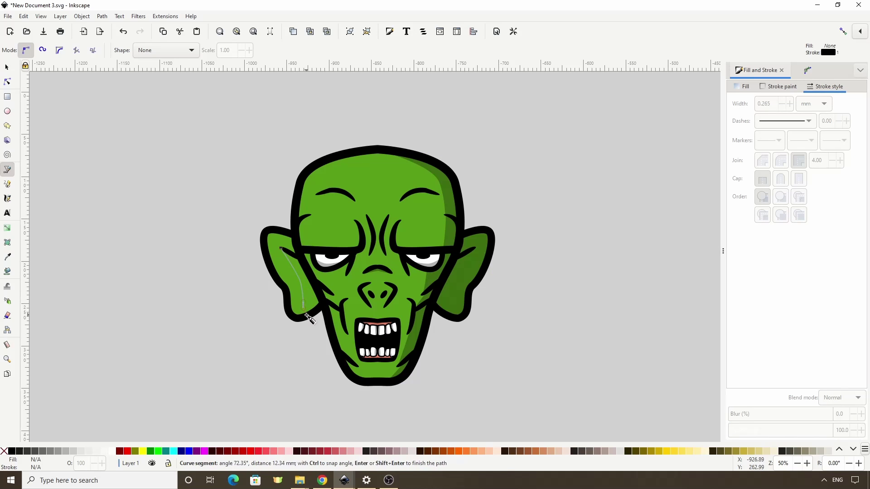
click(282, 248)
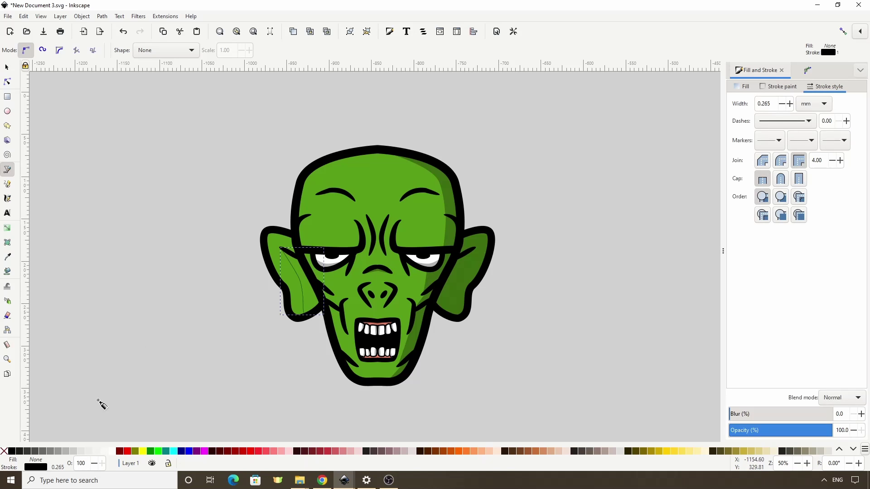
shift+click(3, 452)
click(65, 454)
click(840, 398)
click(832, 412)
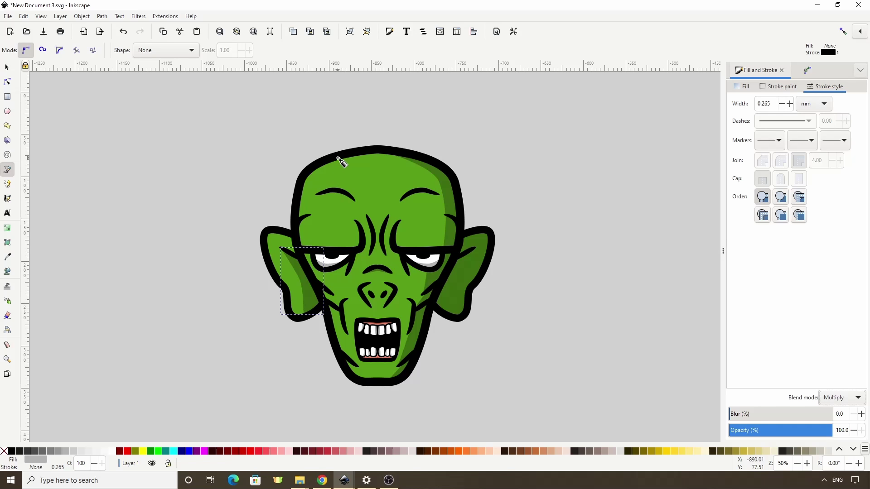
Trace a closed highlight shape down the left side of the head to the chin
click(338, 158)
click(305, 217)
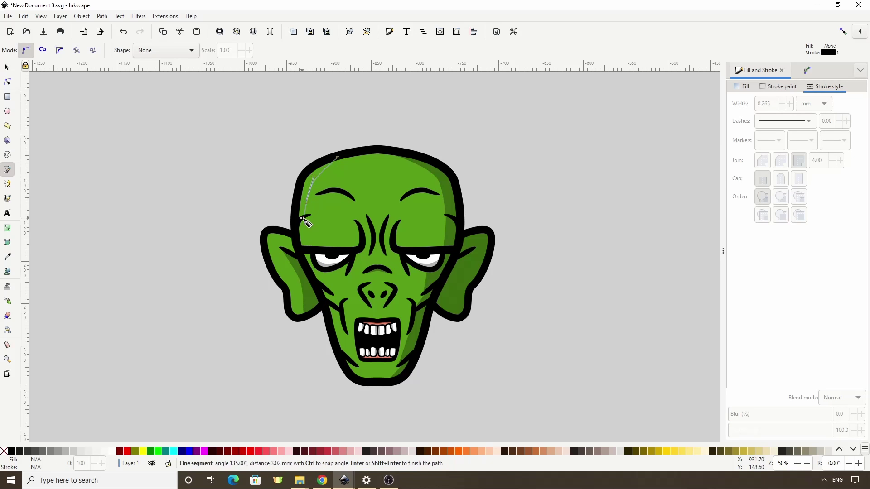
drag(317, 277, 330, 295)
click(331, 294)
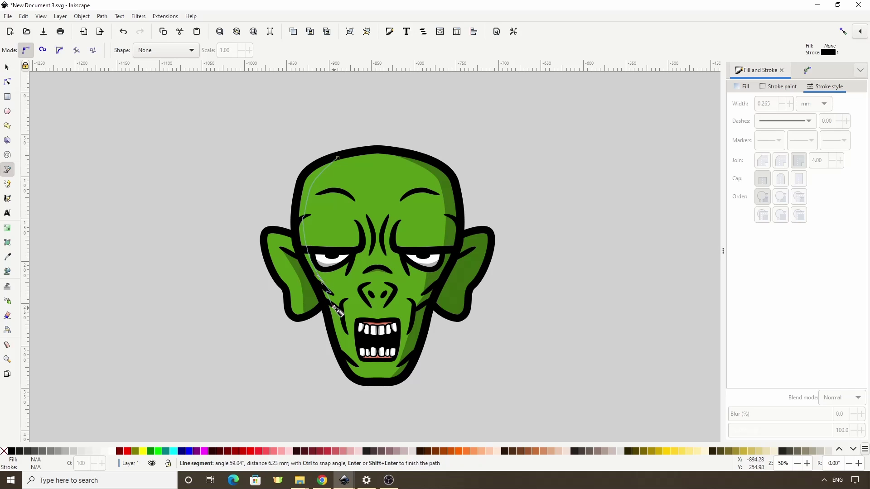
click(359, 377)
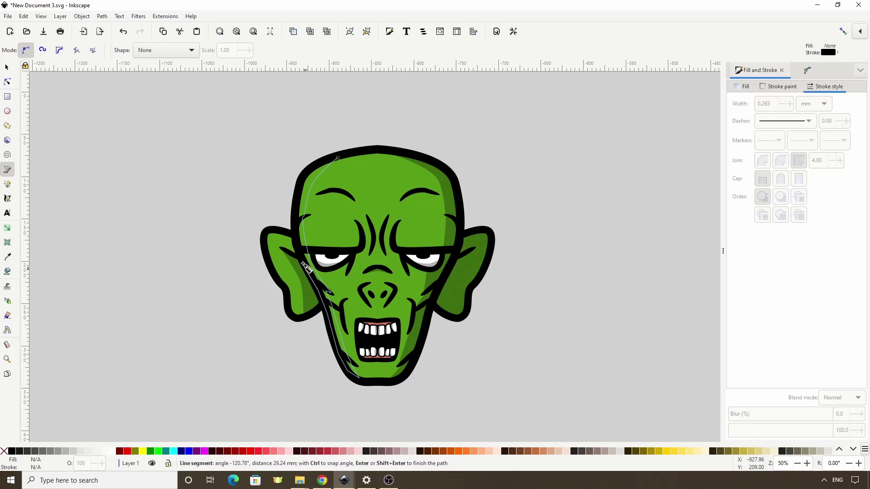
click(302, 184)
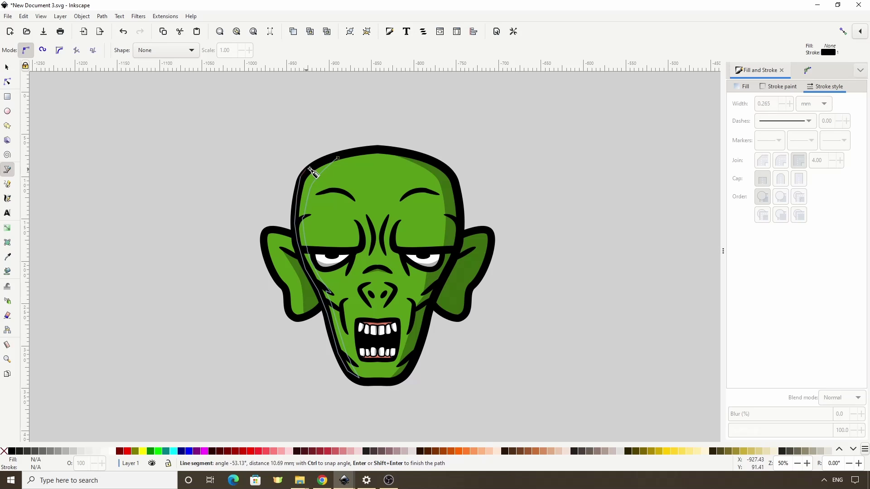
click(338, 158)
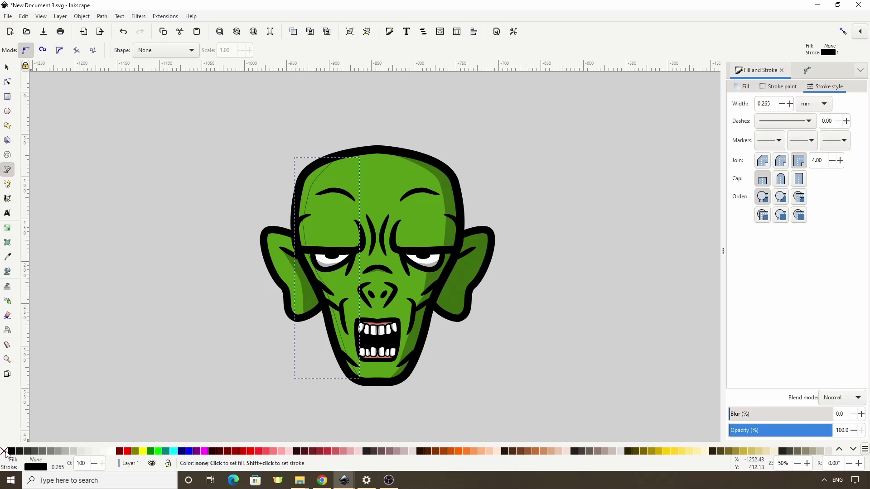
Make the highlight white with no stroke and Overlay blend; begin a left-ear outline
shift+click(4, 451)
click(112, 451)
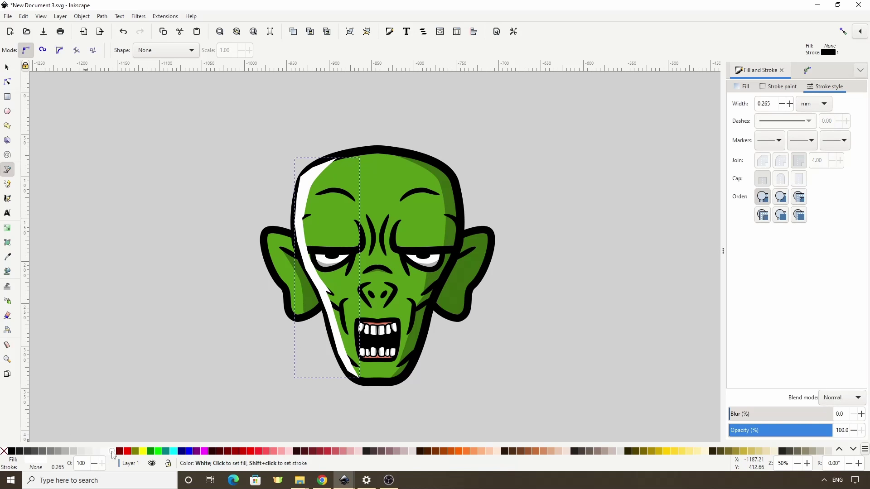
click(832, 405)
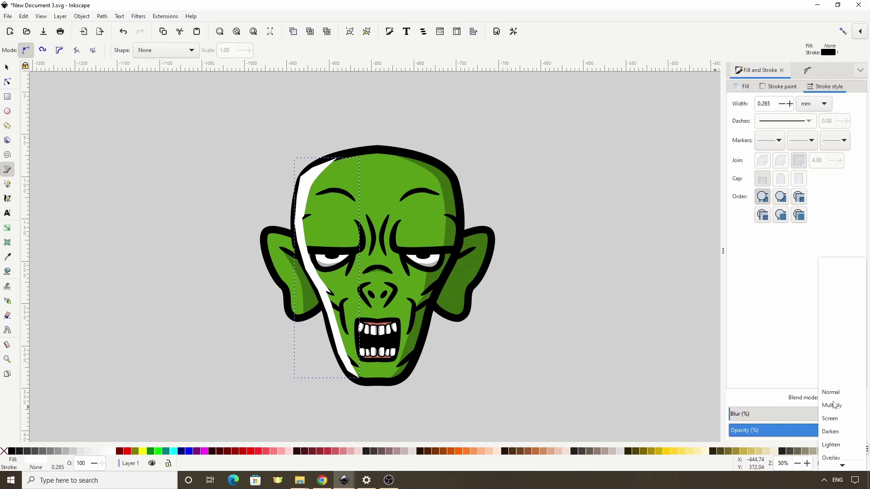
click(837, 452)
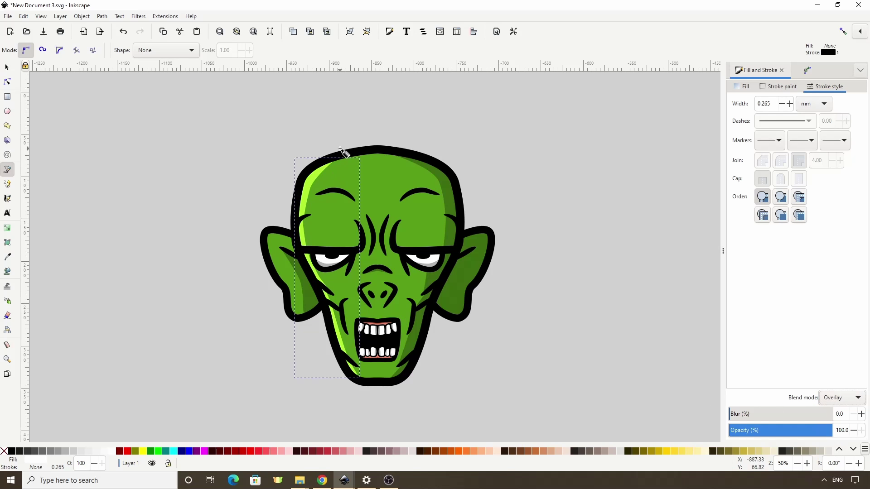
click(293, 241)
drag(271, 236, 294, 308)
Finish tracing the closed highlight shape around the left ear
click(294, 315)
click(289, 312)
click(286, 289)
click(277, 280)
click(268, 257)
click(264, 240)
click(269, 230)
click(279, 231)
click(294, 236)
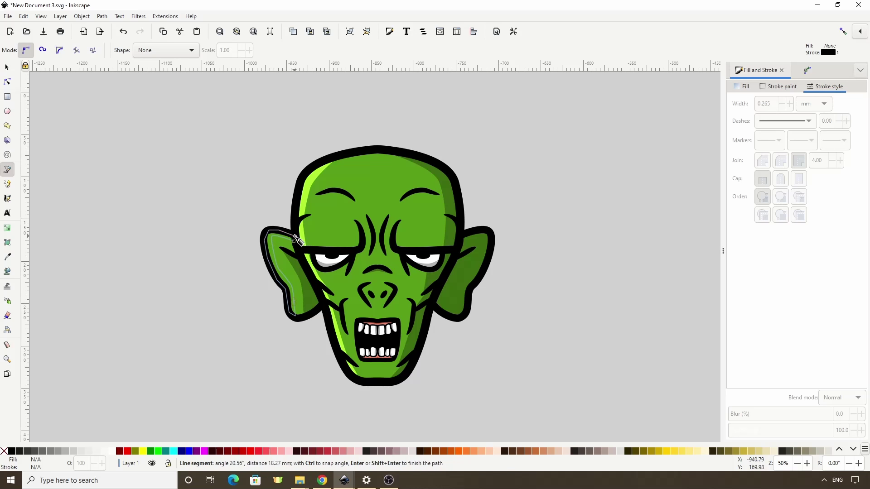
click(295, 239)
Give the left-ear highlight no stroke, white fill and Overlay blend
shift+click(4, 451)
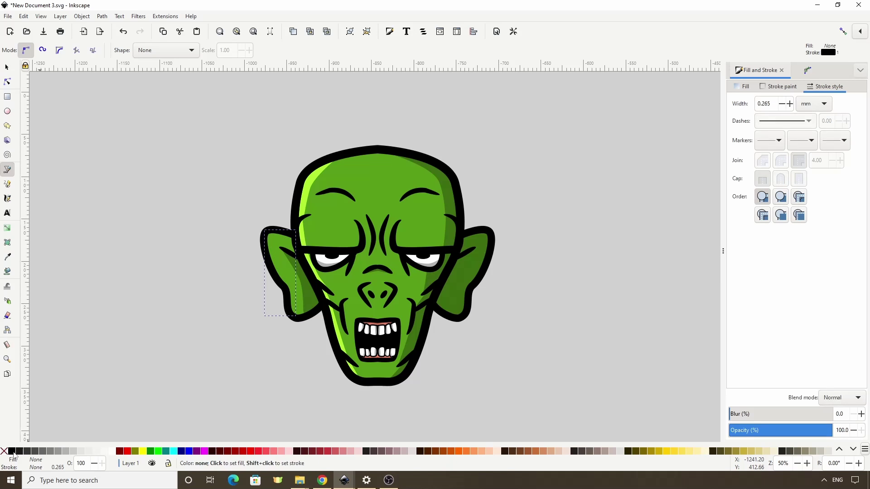
click(109, 451)
click(832, 397)
click(838, 398)
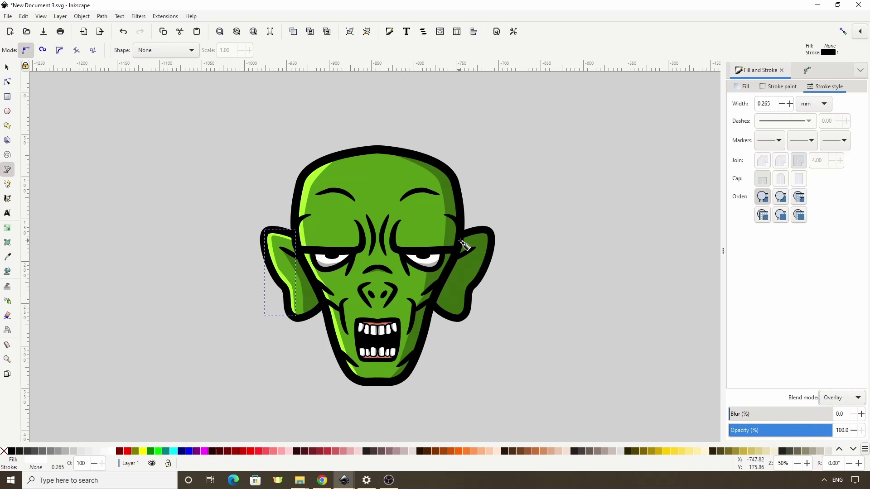
Add a white Overlay highlight on the right ear at about 41% opacity
click(460, 241)
drag(488, 233, 491, 234)
click(485, 229)
click(474, 230)
key(Return)
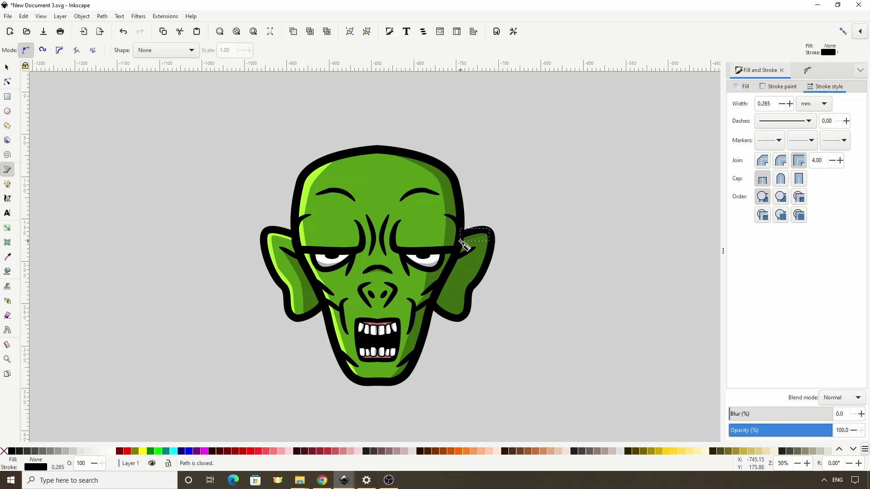
click(109, 451)
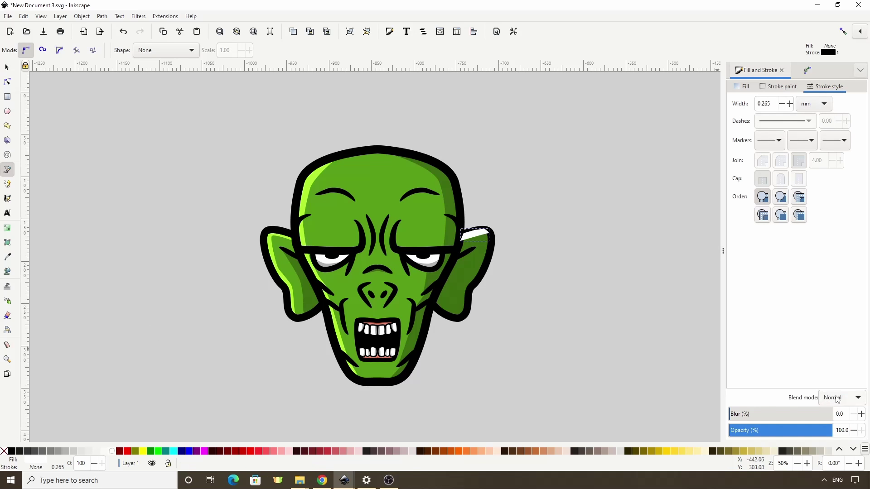
click(842, 398)
click(839, 418)
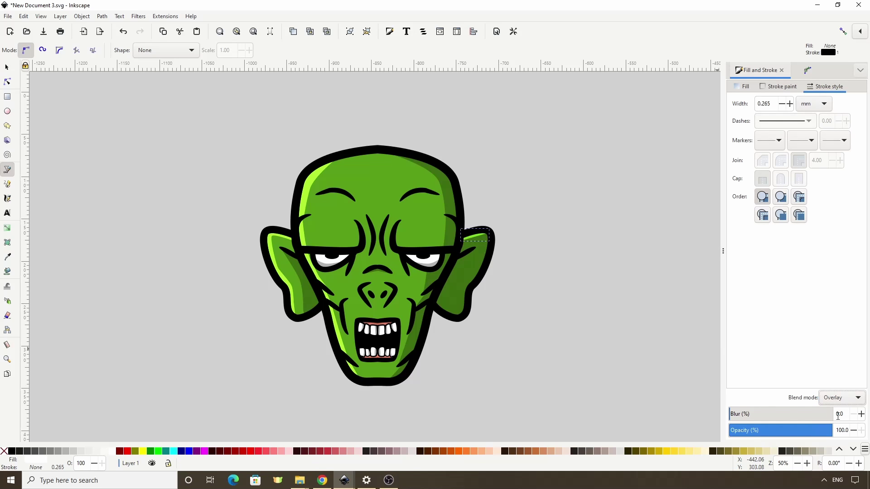
drag(812, 437, 784, 430)
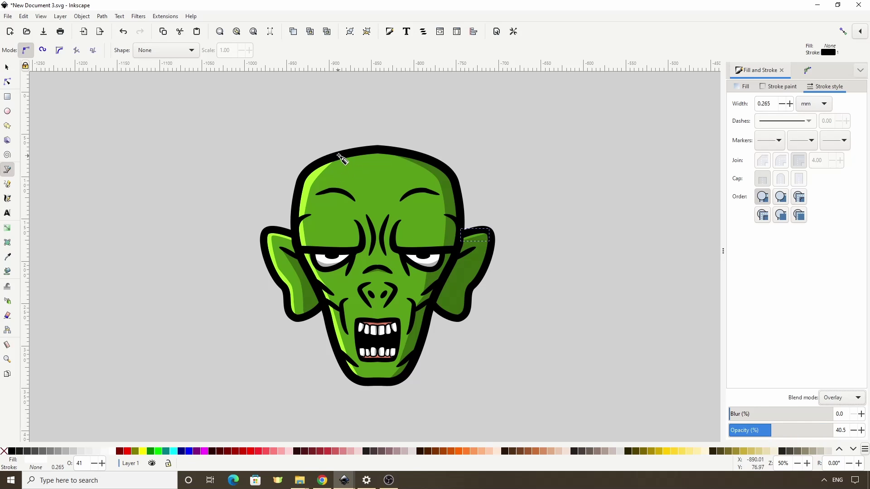
Start a curved brain outline across the forehead and over the top of the head
click(300, 183)
drag(319, 186, 369, 173)
drag(355, 137, 343, 143)
Close the brain outline and thicken its black stroke to 8.365 mm
drag(302, 171, 303, 179)
click(302, 185)
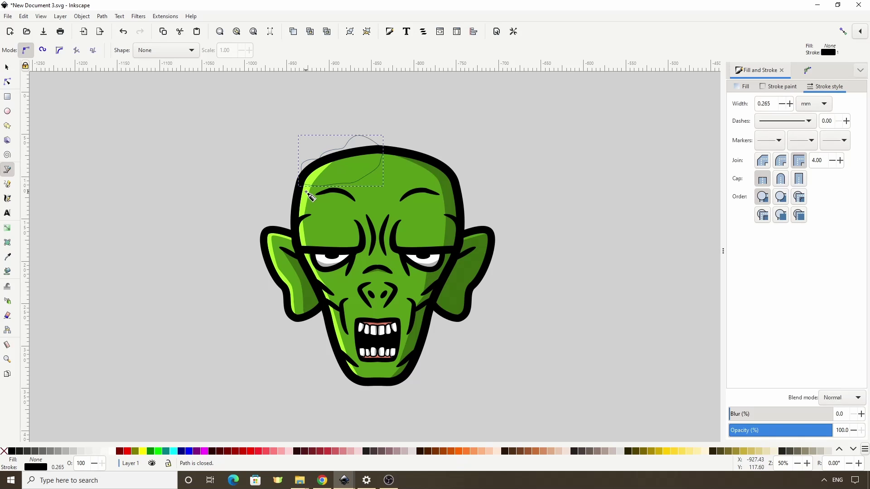
click(760, 104)
key(Up)
key(Up)
key(Up)
key(Up)
key(Up)
key(Up)
key(Up)
key(Up)
key(Up)
key(Up)
key(Up)
key(Up)
key(Up)
key(Up)
key(Up)
key(Up)
key(Up)
key(Up)
key(Up)
key(Up)
scroll(761, 104, up, 20)
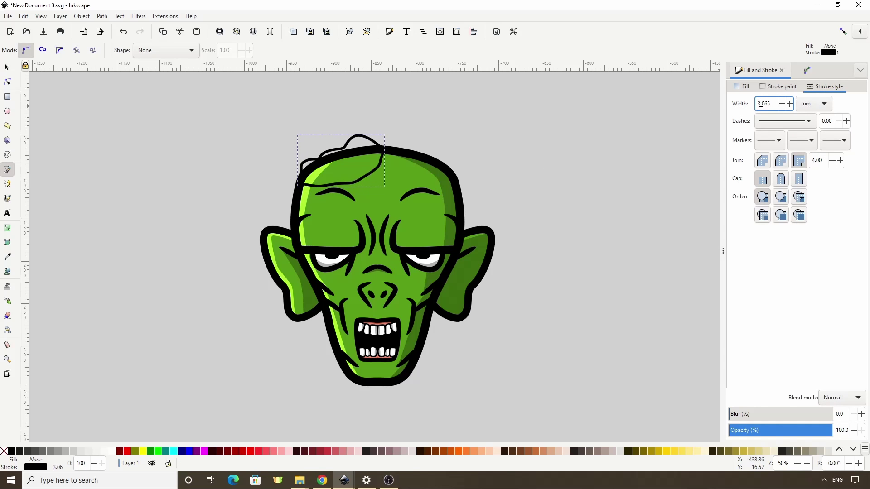
scroll(761, 104, up, 20)
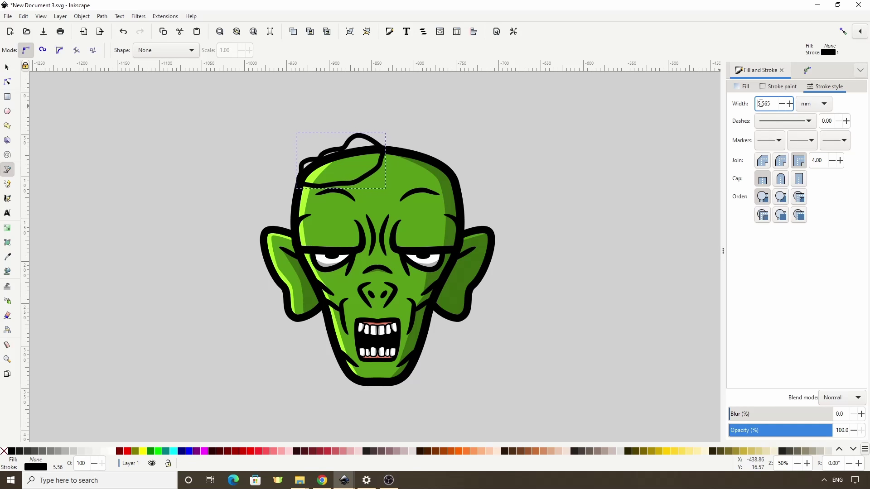
scroll(761, 104, up, 10)
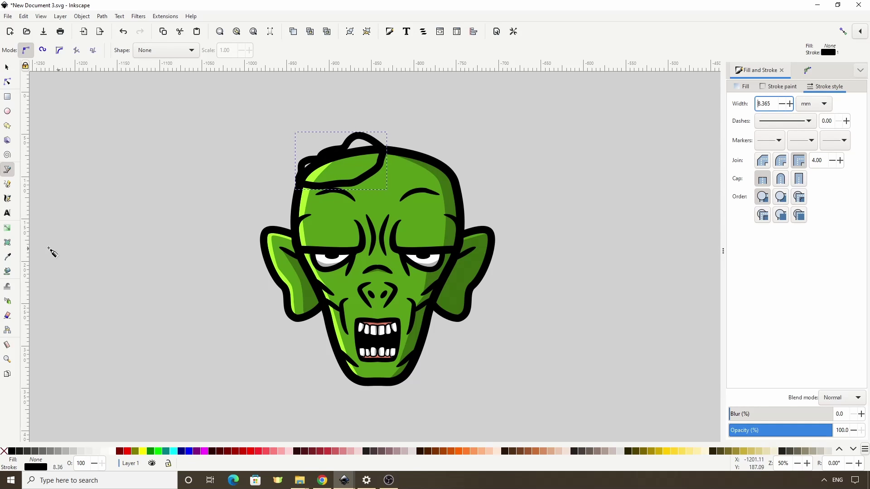
Fill the brain with the salmon gum colour picked with the Dropper
click(8, 257)
scroll(398, 334, up, 2)
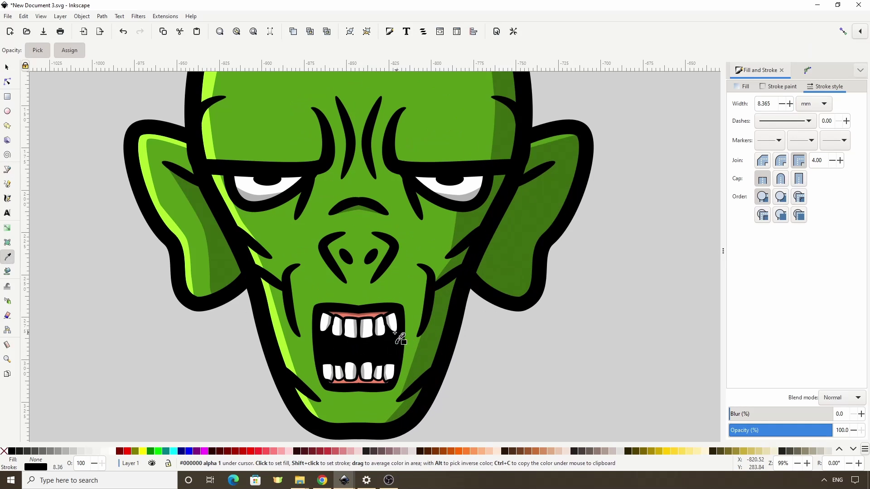
click(346, 317)
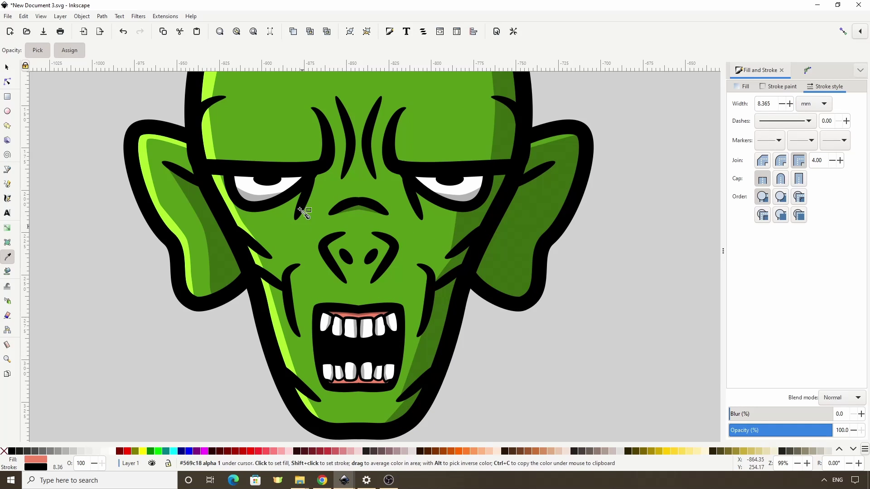
scroll(301, 209, down, 3)
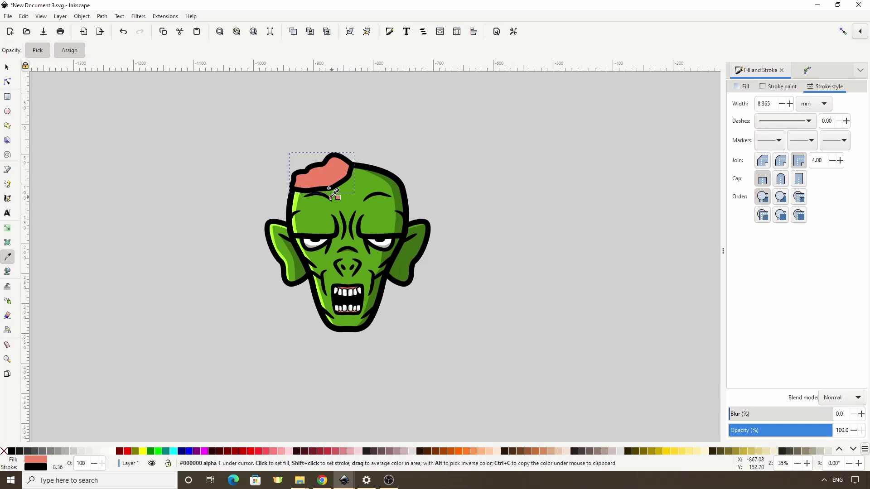
scroll(329, 189, up, 1)
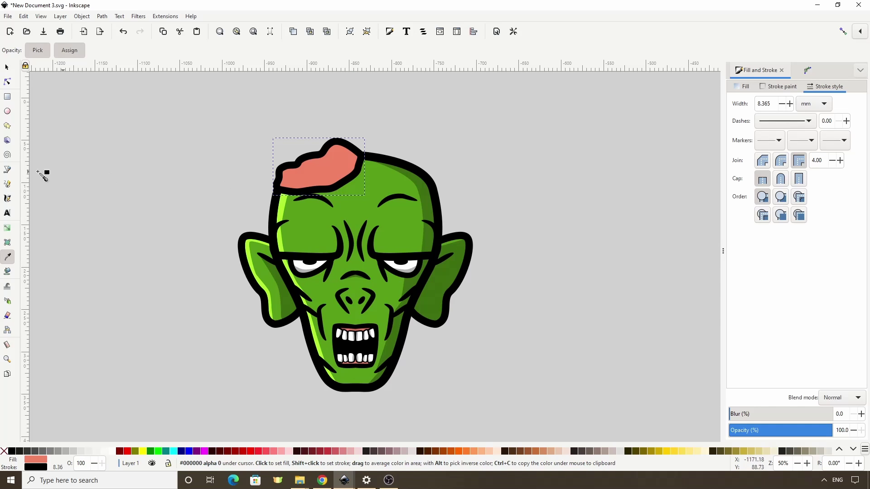
click(7, 169)
Set the Pen stroke shape to Ellipse and draw a tapered fold line on the brain
click(153, 56)
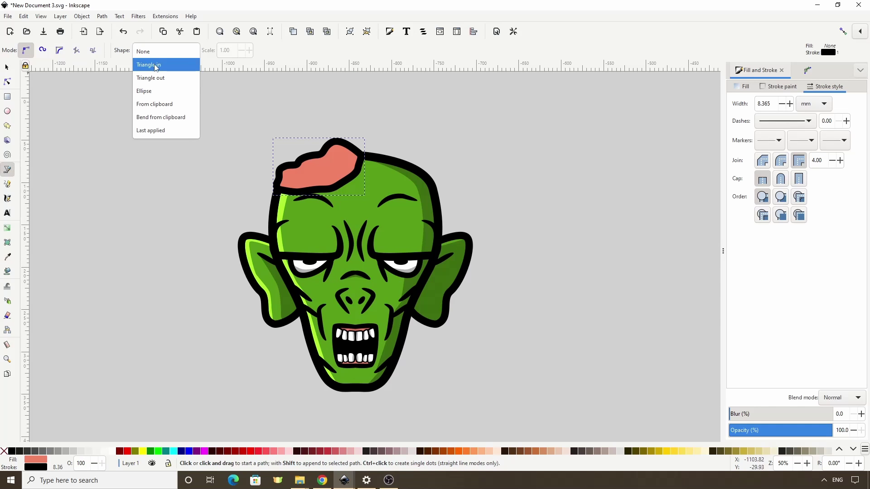
click(159, 91)
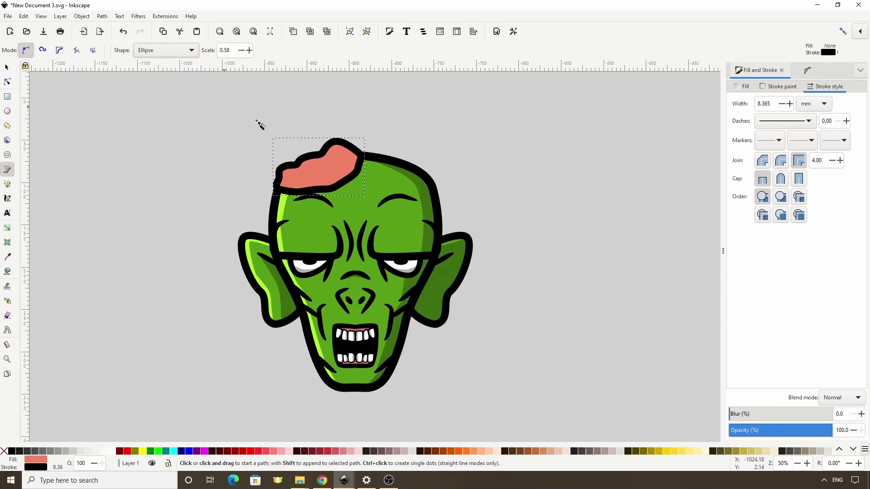
click(323, 157)
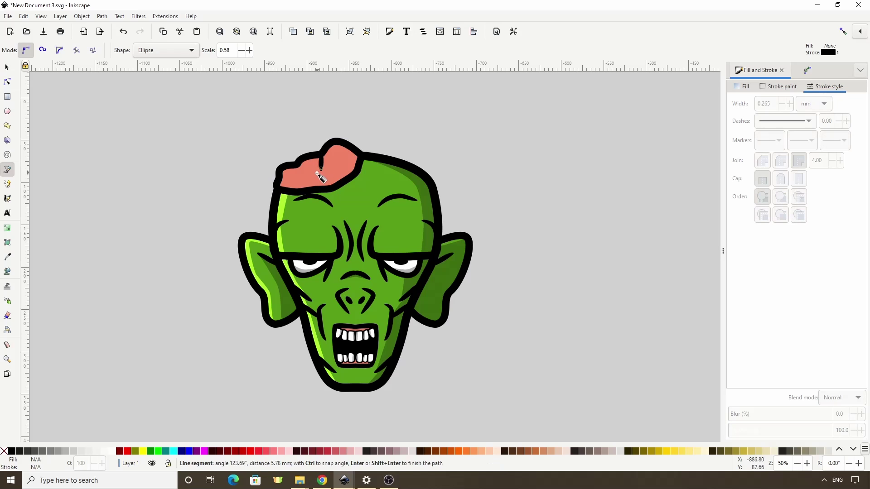
click(318, 172)
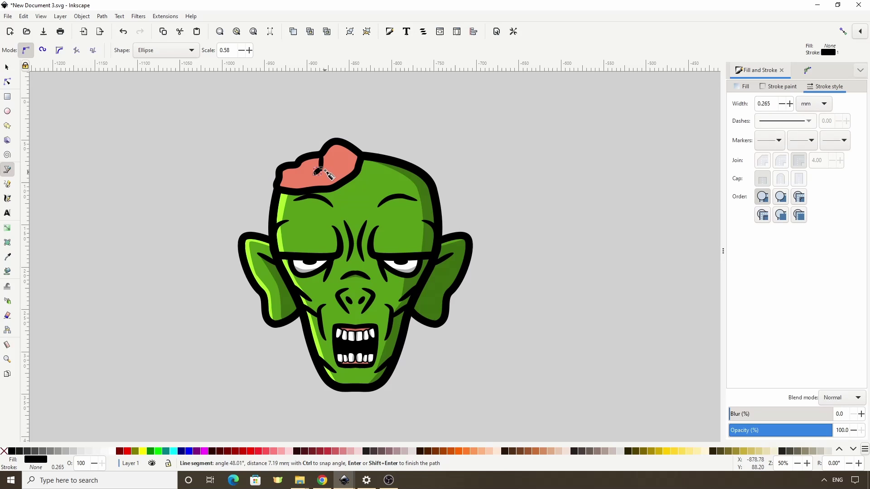
key(Return)
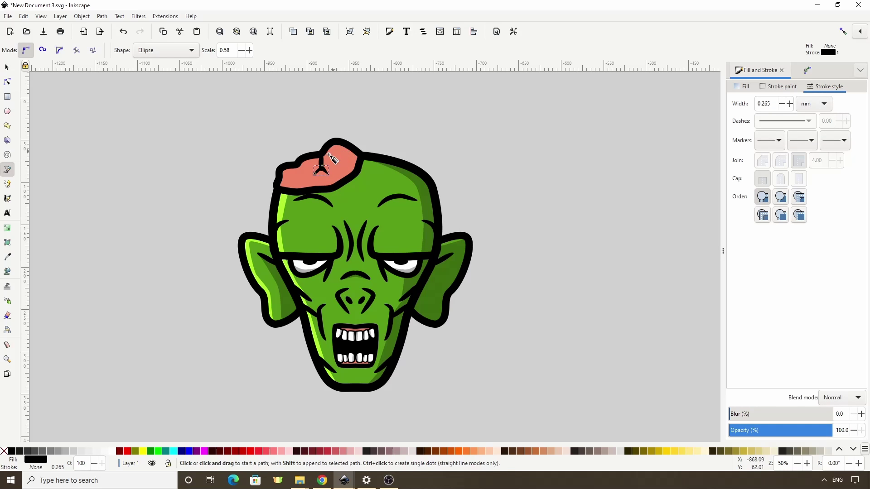
Draw three more short tapered folds on the brain's left, right and middle
click(298, 169)
drag(308, 176, 316, 183)
key(Return)
click(353, 171)
key(Return)
click(312, 186)
key(Return)
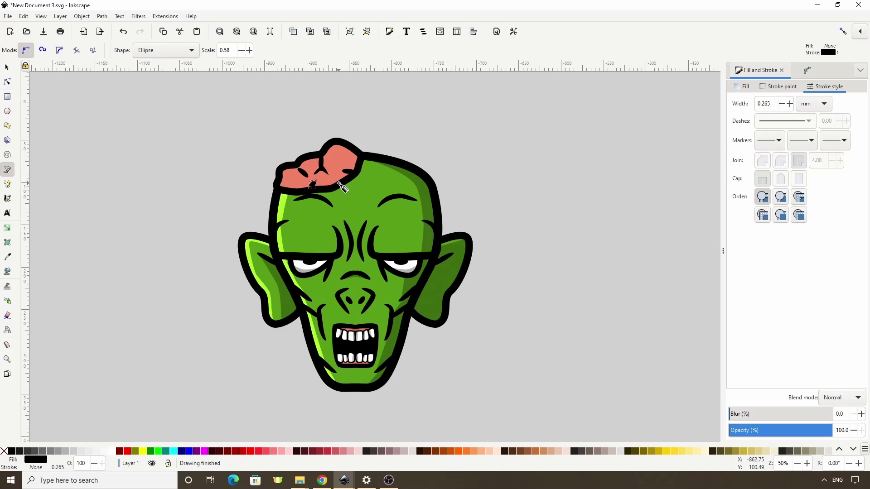
Replace the left-edge fold with a longer curved fold on the brain's left
click(286, 180)
key(Return)
key(ctrl+z)
click(282, 179)
drag(294, 182, 300, 182)
key(Return)
Paste a copy of a fold line and move it to the brain's centre
key(ctrl+z)
key(s)
key(ctrl+v)
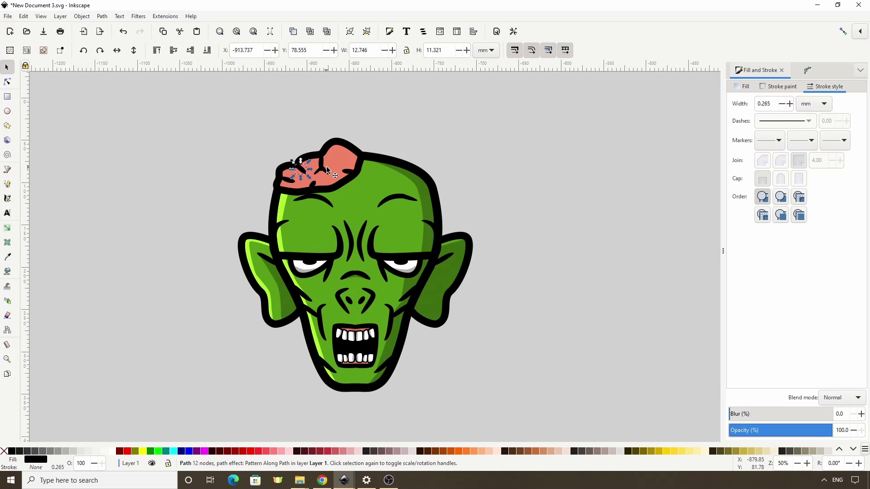
drag(322, 162, 324, 166)
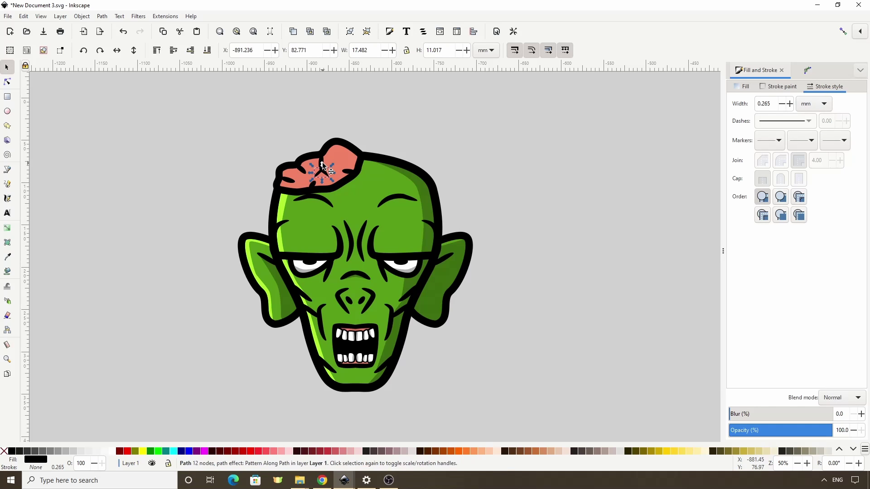
click(8, 169)
click(168, 58)
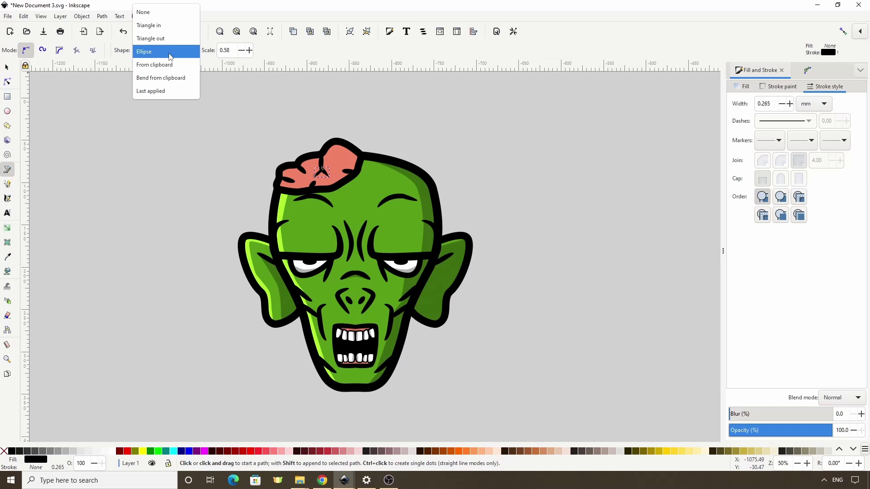
Draw a closed shadow shape across the brain's lower edge, filled grey with Multiply blending
click(166, 15)
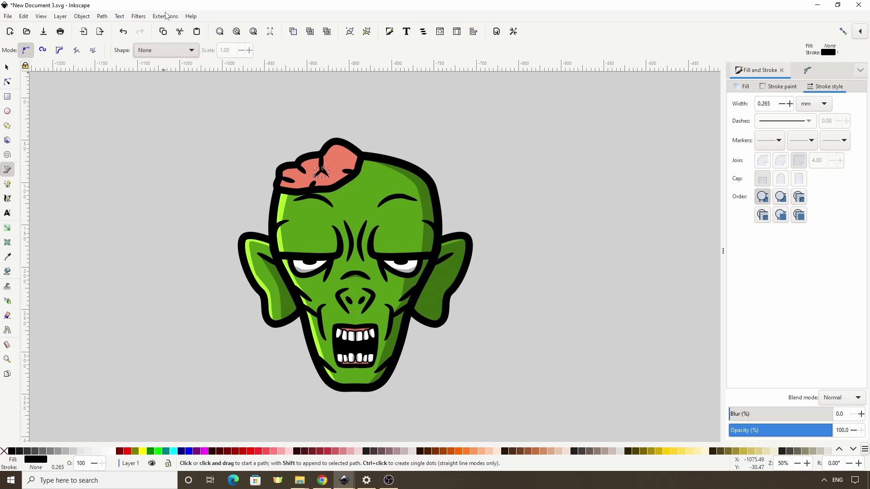
click(283, 180)
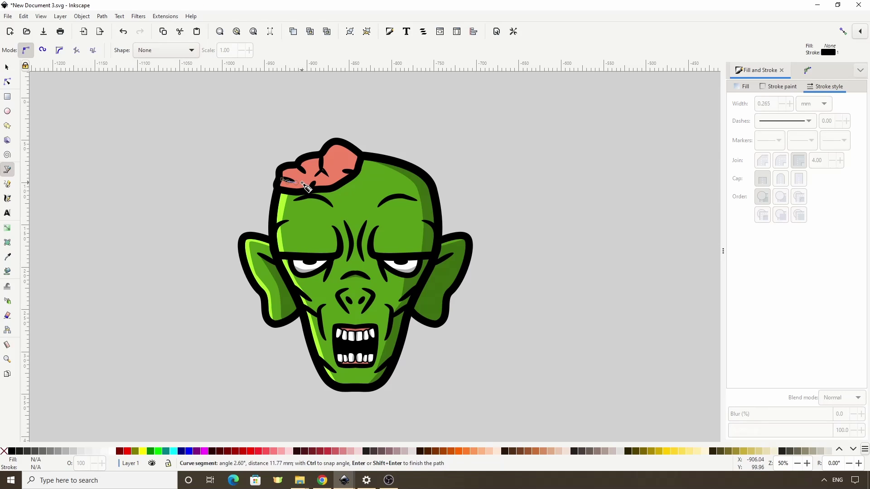
click(336, 182)
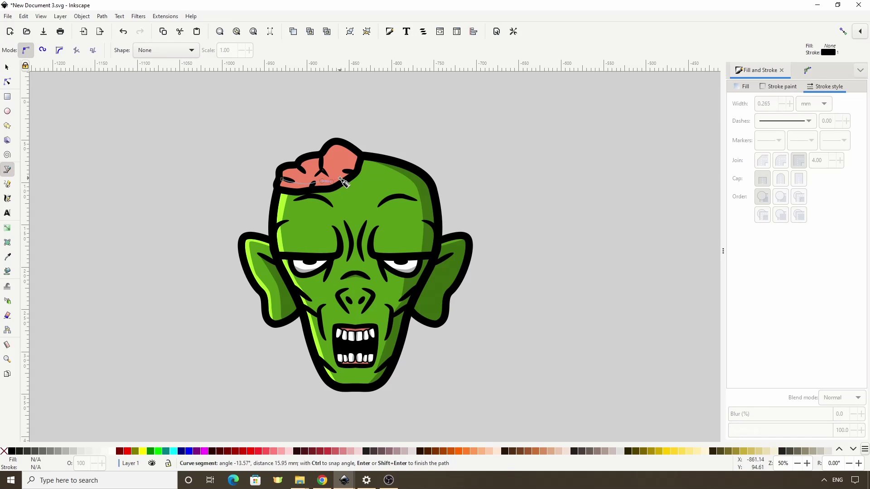
click(345, 174)
click(355, 170)
click(334, 187)
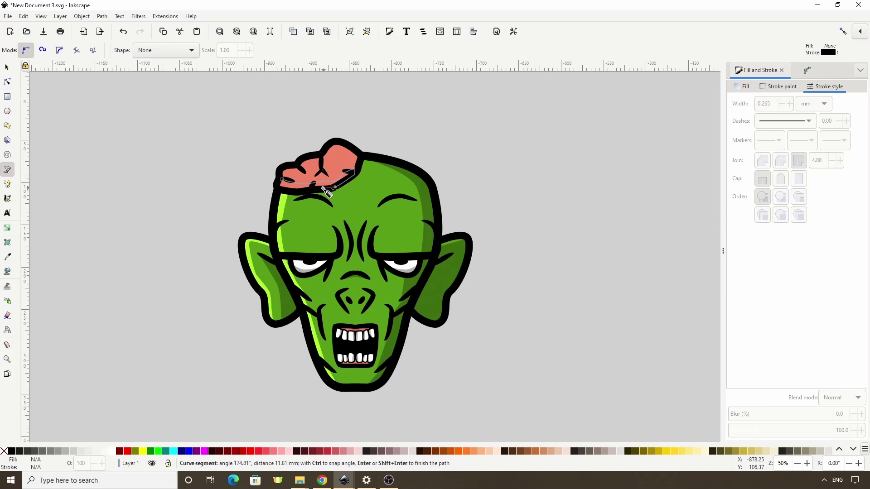
click(282, 180)
click(66, 451)
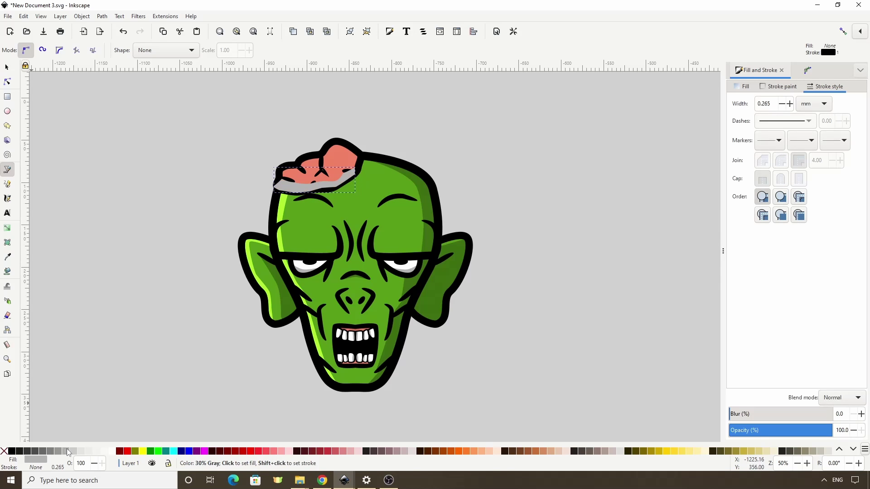
click(843, 398)
click(845, 406)
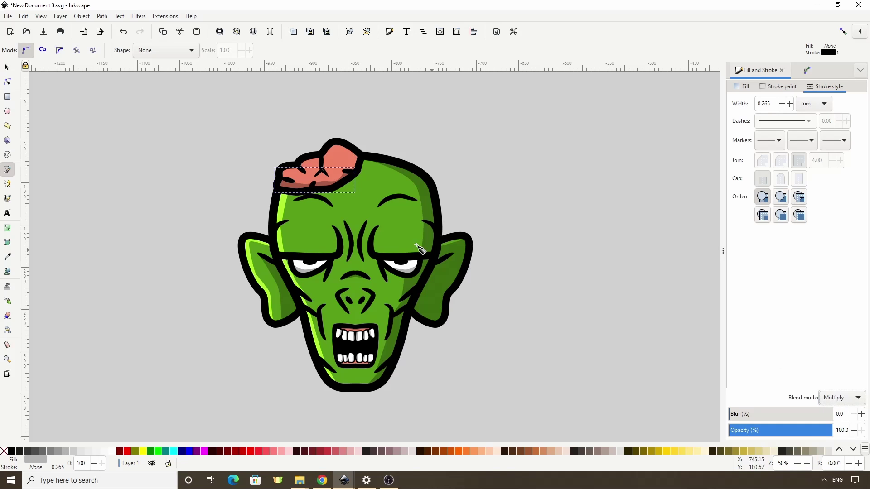
Trace a closed highlight shape curving over the top of the brain
click(282, 174)
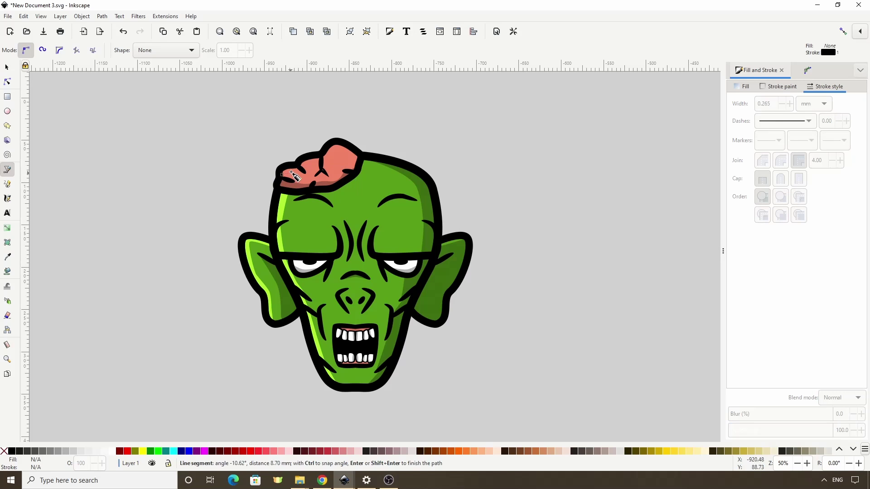
click(312, 161)
click(322, 158)
drag(330, 151, 332, 147)
click(337, 146)
click(336, 143)
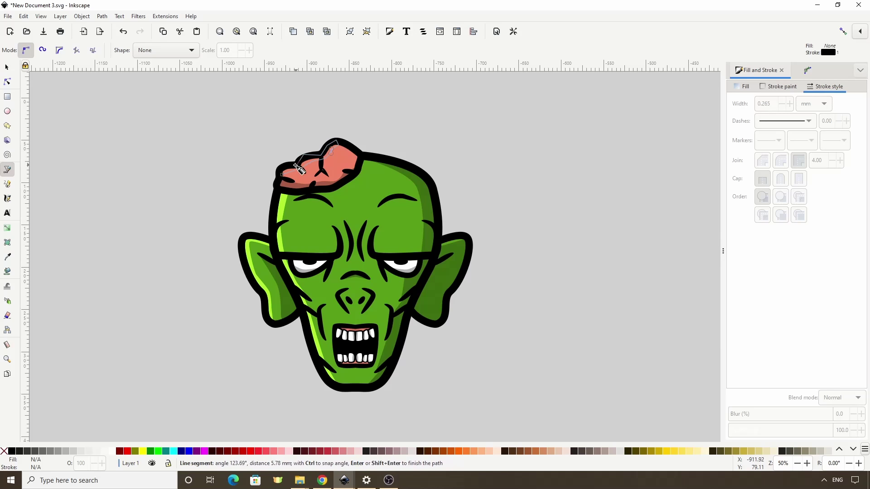
click(282, 174)
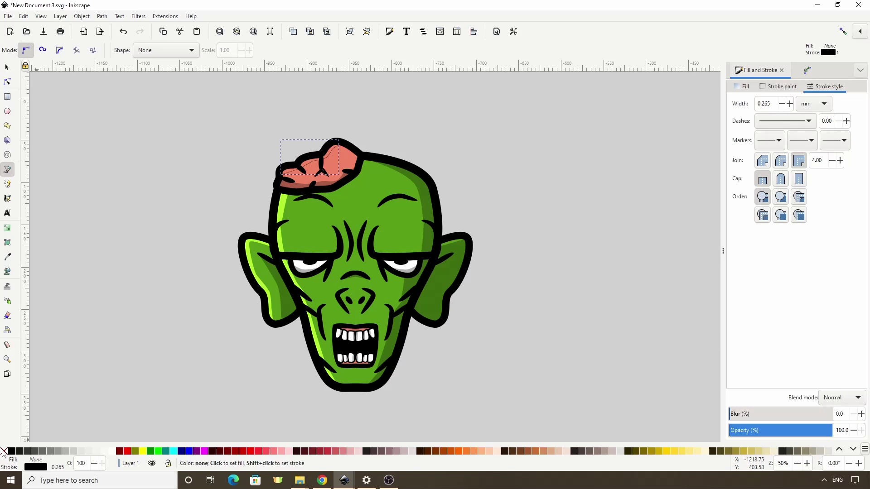
Make the highlight white with no outline, blended in Overlay mode
shift+click(3, 452)
click(108, 451)
click(843, 397)
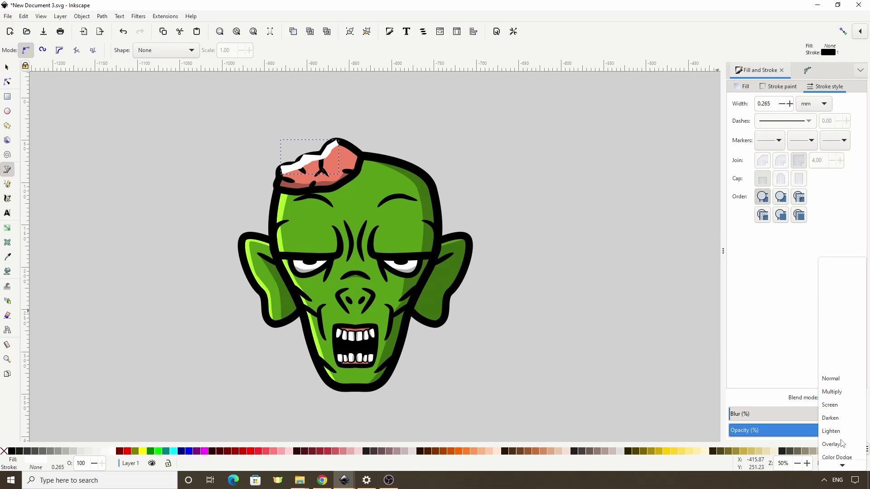
click(832, 444)
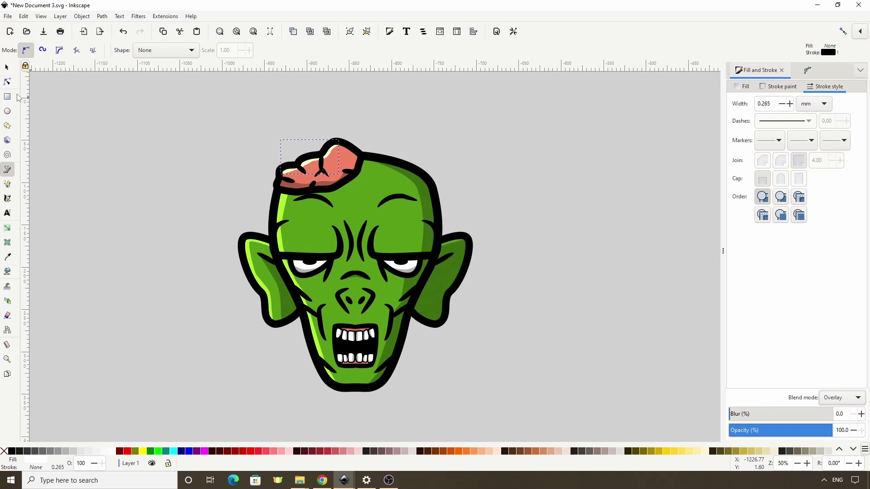
Select every part of the zombie head with a rubber-band drag
click(7, 67)
click(213, 121)
mouse_move(212, 121)
mouse_down()
mouse_move(247, 189)
mouse_move(503, 413)
mouse_up()
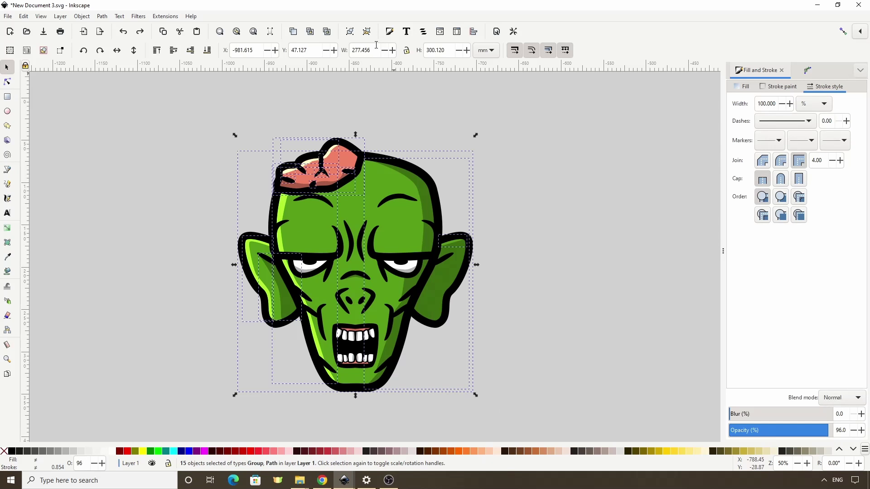
Group the zombie head parts and type ZOMBIE as text below the head
click(353, 35)
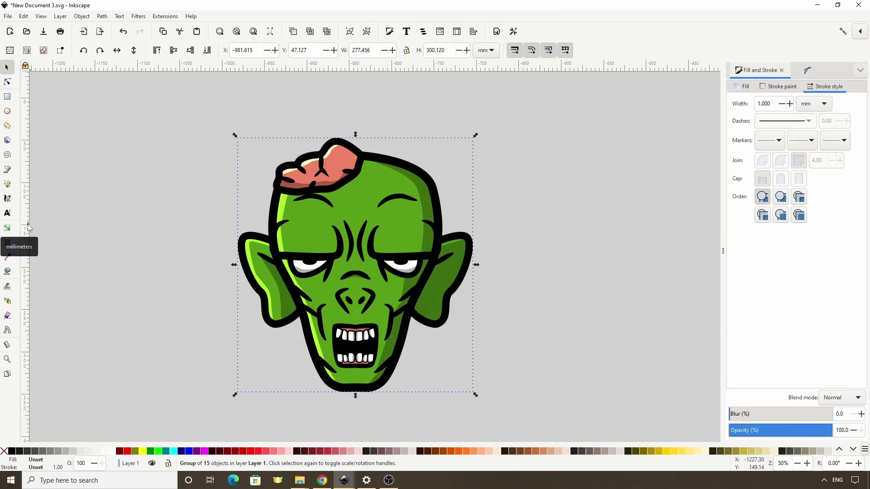
click(7, 213)
scroll(192, 288, down, 3)
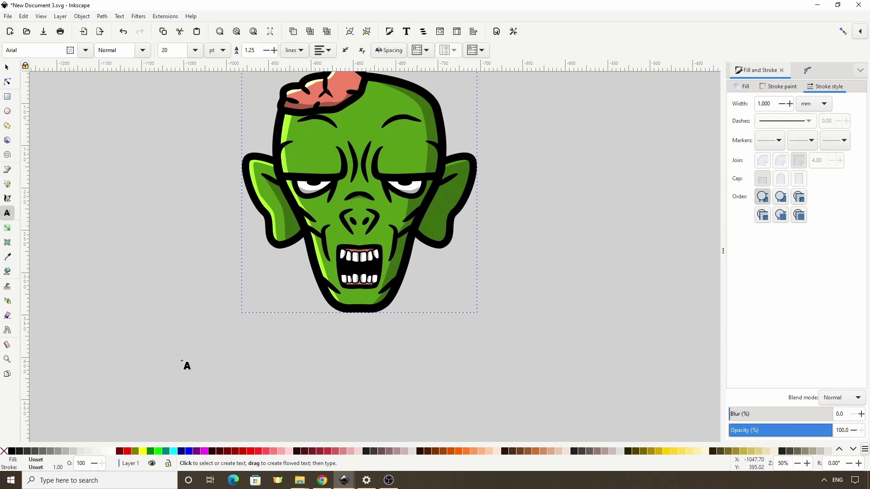
click(168, 365)
text(ZOMBIE)
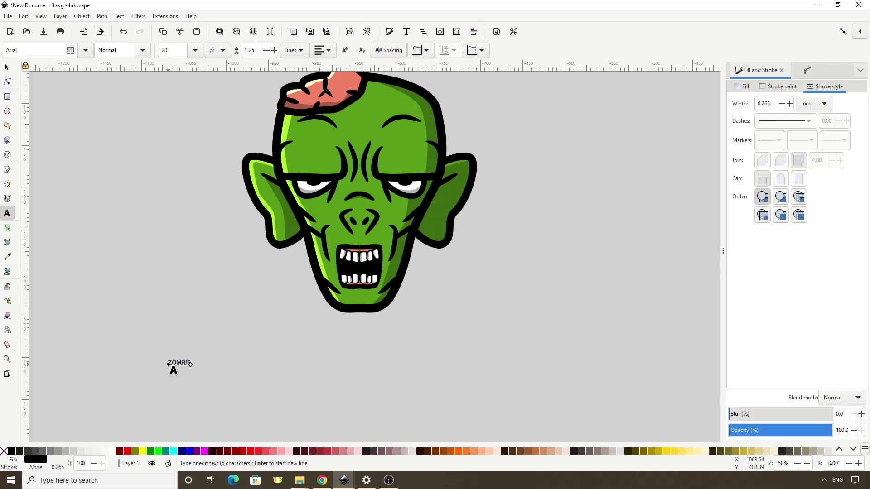
Set the ZOMBIE text in Bemio, enlarge it to the head's width and place it underneath
click(85, 50)
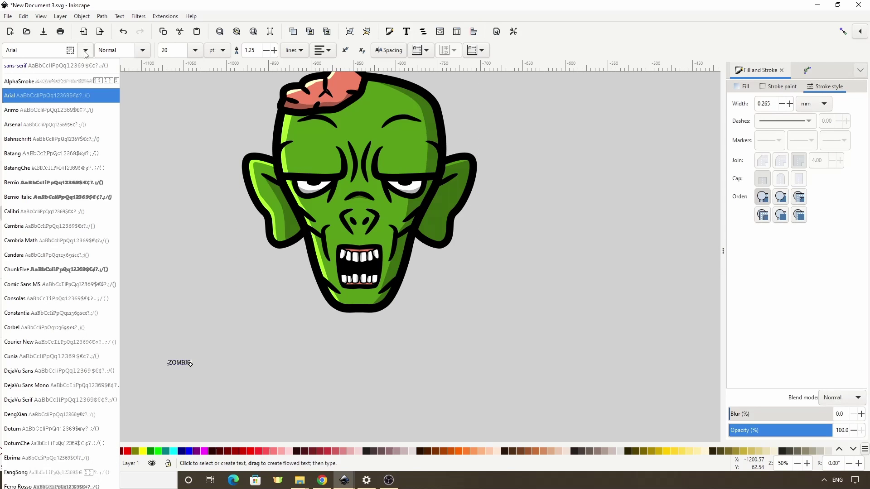
click(53, 183)
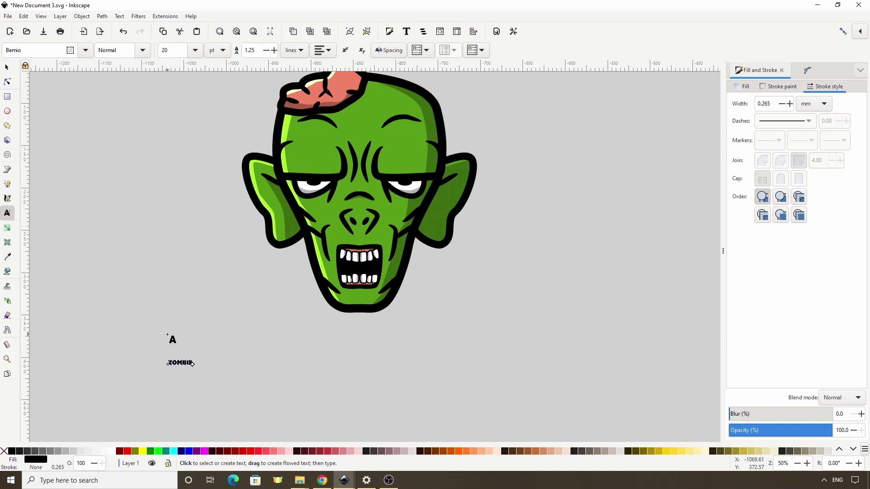
click(7, 68)
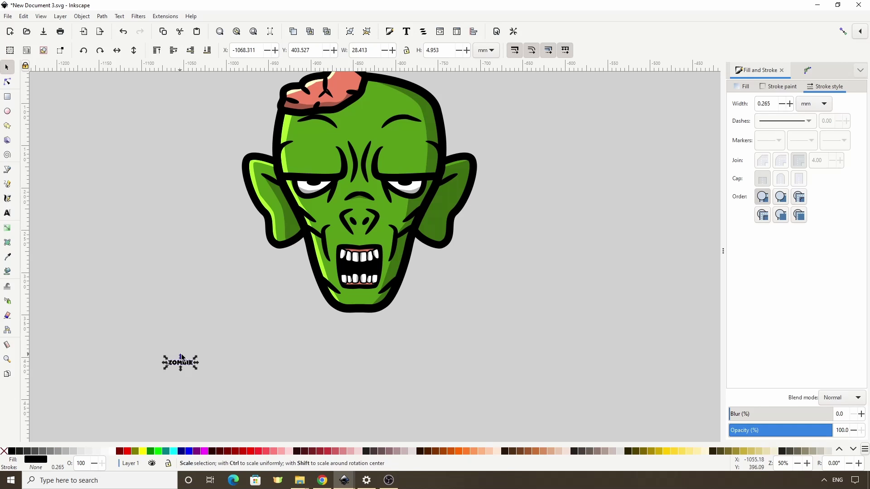
drag(195, 358, 479, 295)
drag(390, 345, 407, 359)
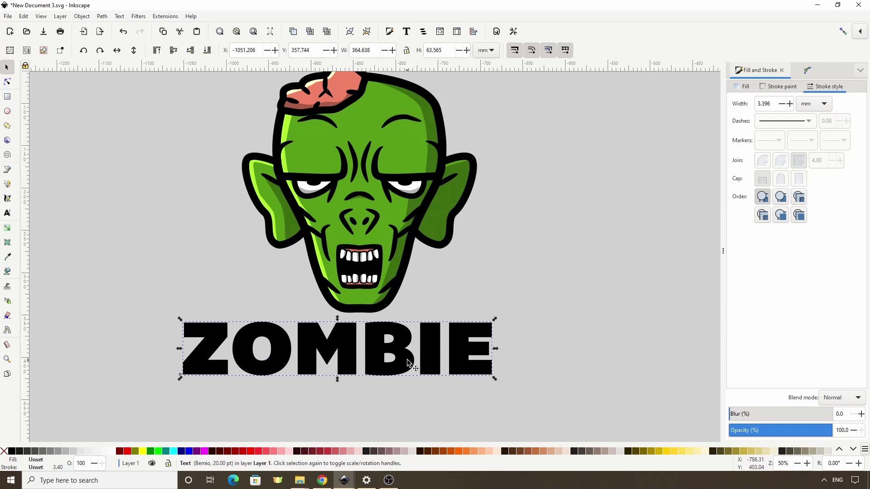
Fill the ZOMBIE text with the zombie's light green, then make it paler
click(8, 257)
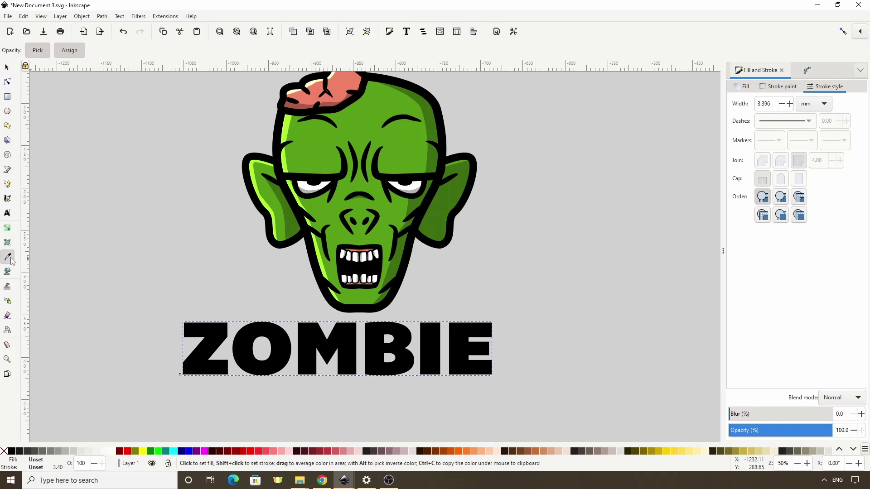
click(285, 163)
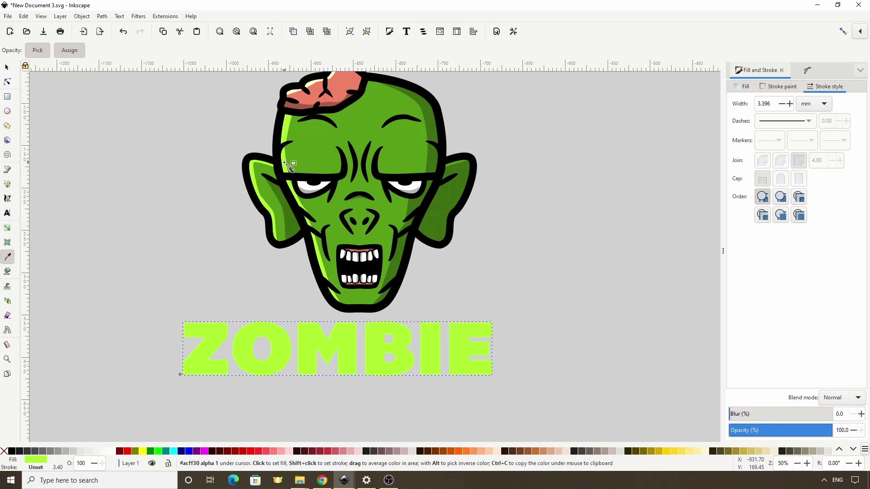
click(739, 88)
click(780, 171)
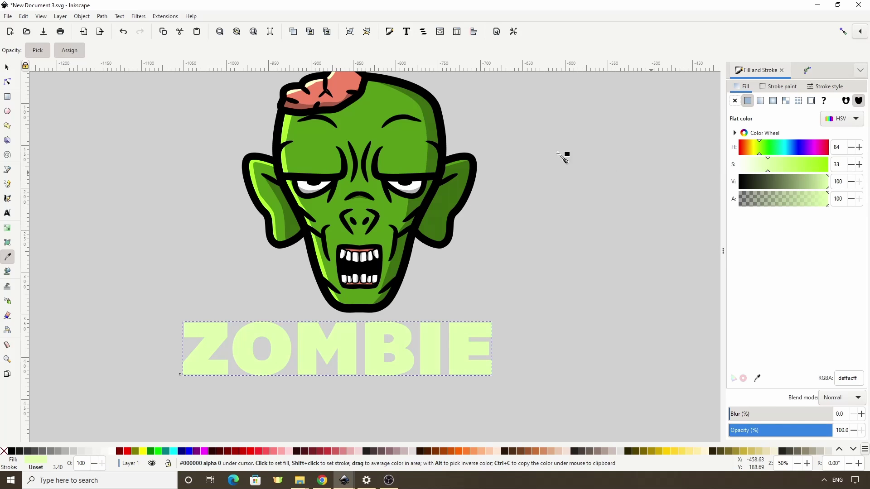
Convert the ZOMBIE text to paths and ungroup it into separate letters
click(103, 17)
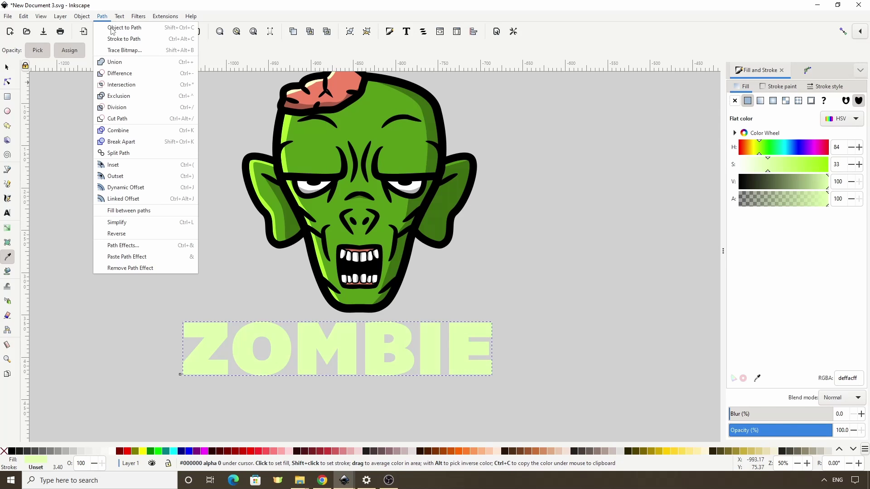
click(112, 29)
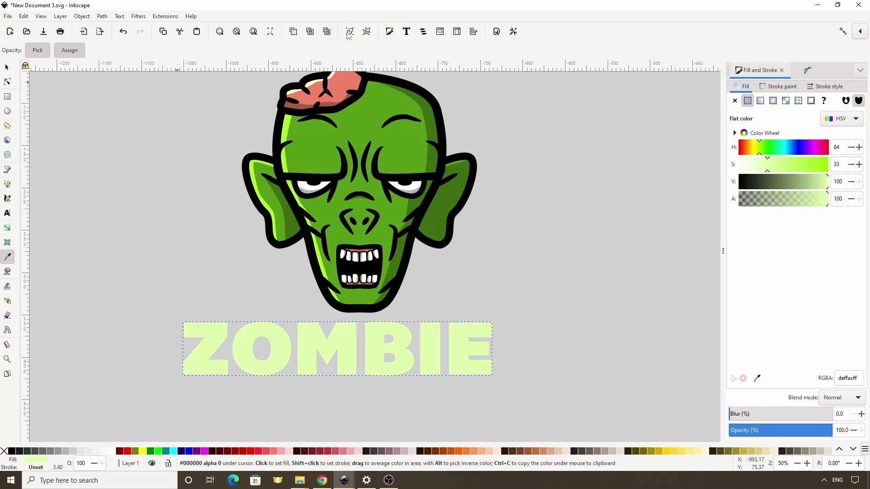
click(367, 31)
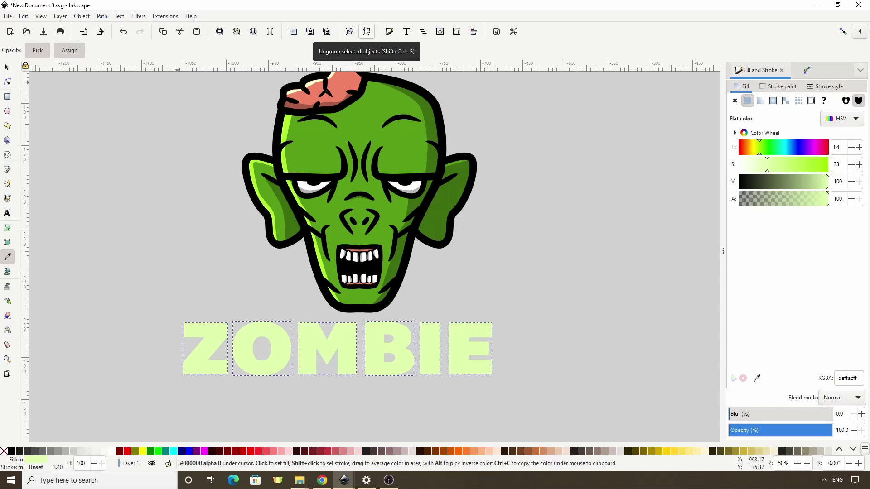
Union the letters into one shape and place a black-filled copy behind them
click(104, 17)
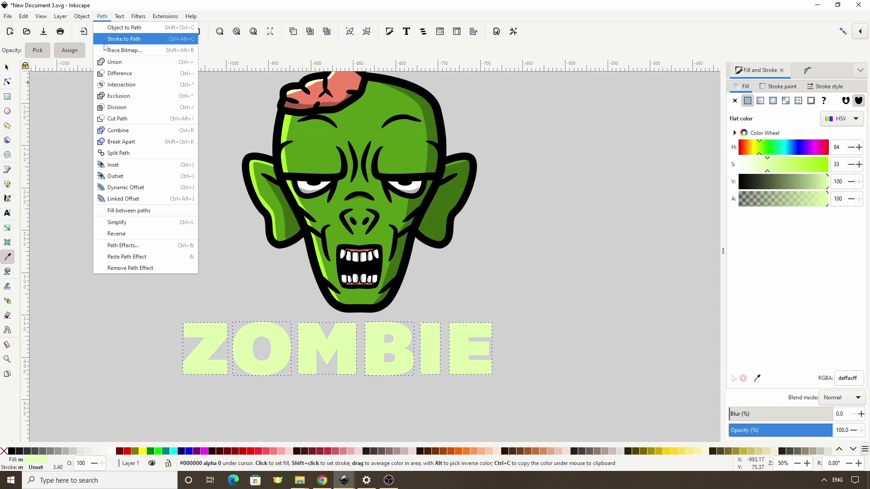
click(119, 64)
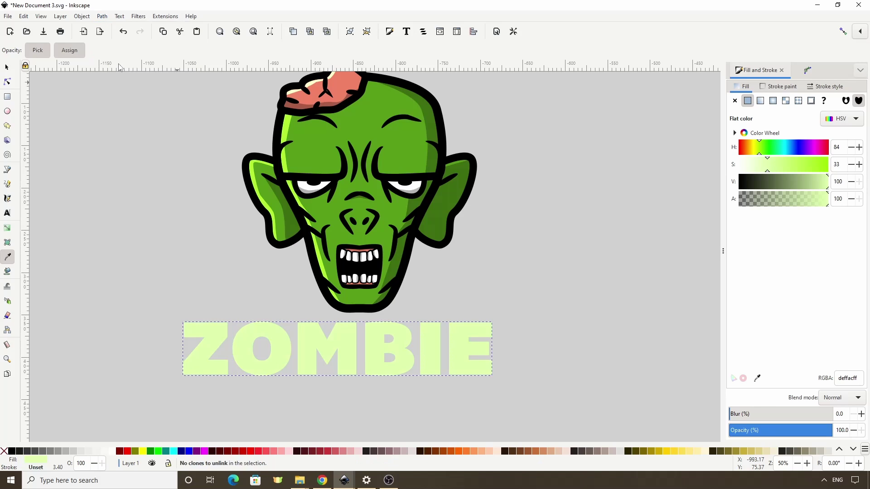
click(13, 452)
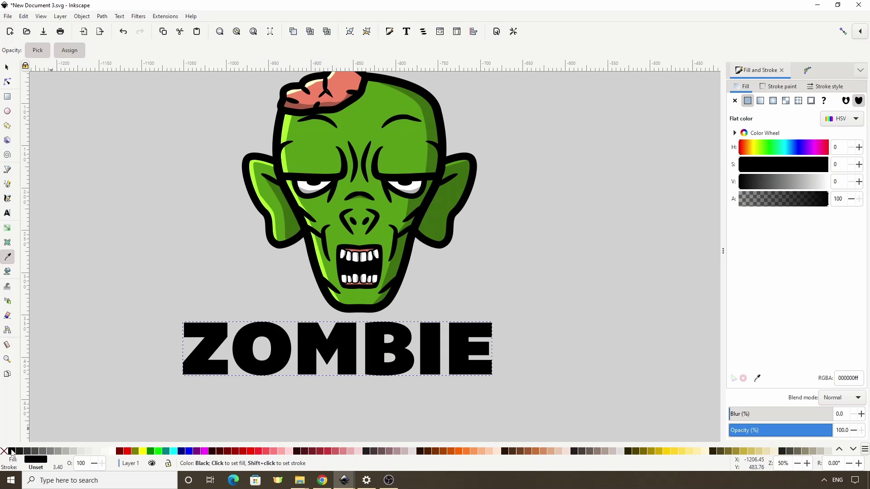
click(7, 68)
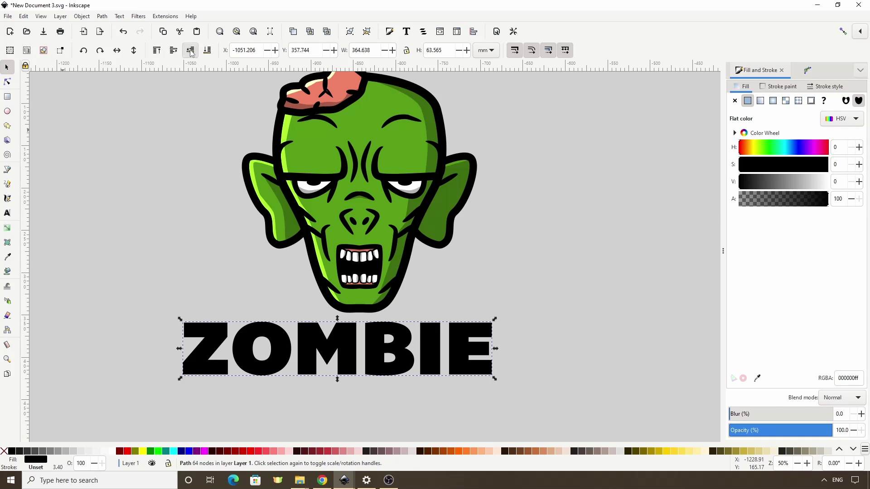
key(ctrl+z)
Outset the black shape and thicken it three more steps into a bold outline
click(102, 17)
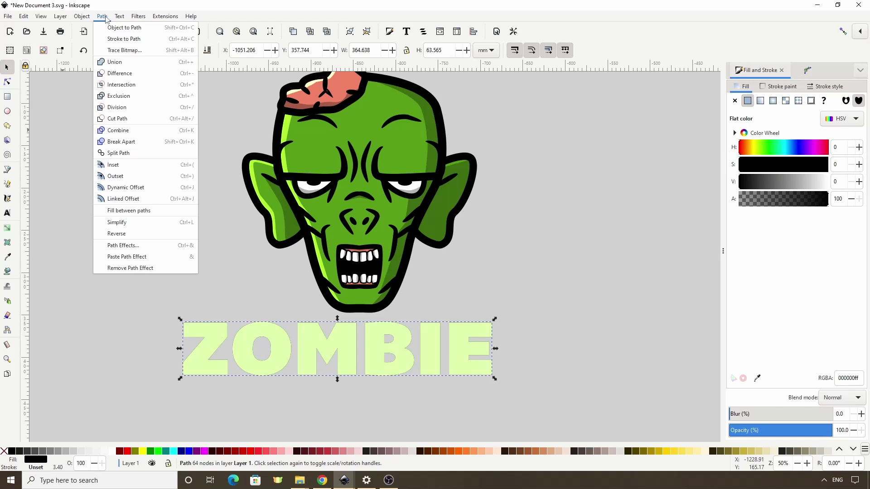
click(116, 172)
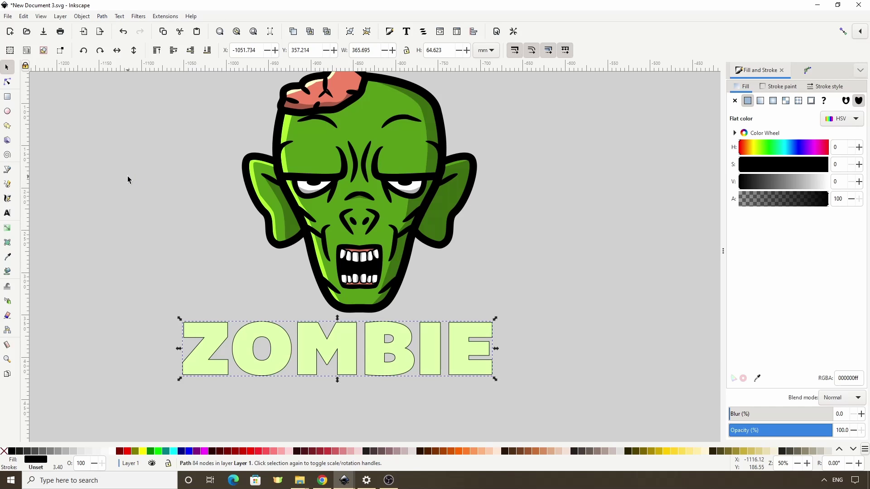
key(ctrl+parenright)
key(ctrl+parenright)
key(ctrl+parenright)
key(ctrl+parenright)
key(ctrl+parenright)
key(ctrl+parenright)
key(ctrl+parenright)
key(ctrl+parenright)
key(ctrl+parenright)
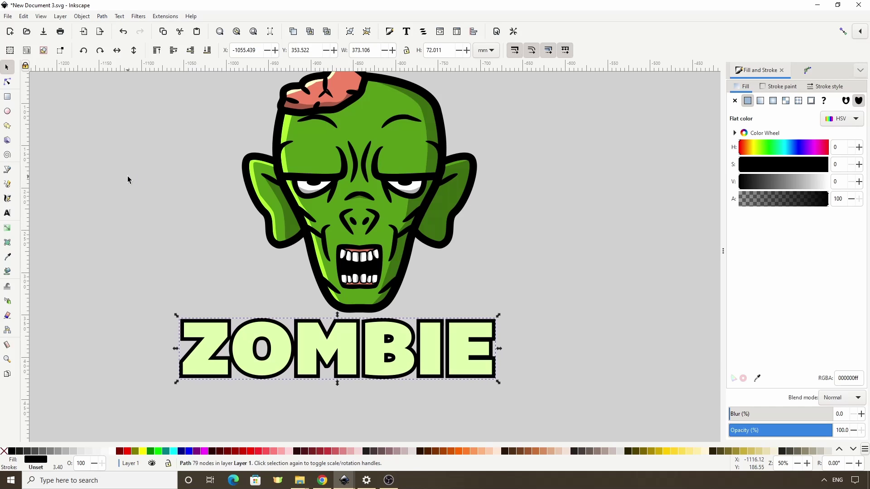
key(ctrl+parenright)
key(ctrl+parenright)
key(ctrl+parenright)
key(ctrl+parenright)
key(ctrl+parenright)
key(ctrl+parenright)
key(ctrl+parenright)
key(ctrl+parenright)
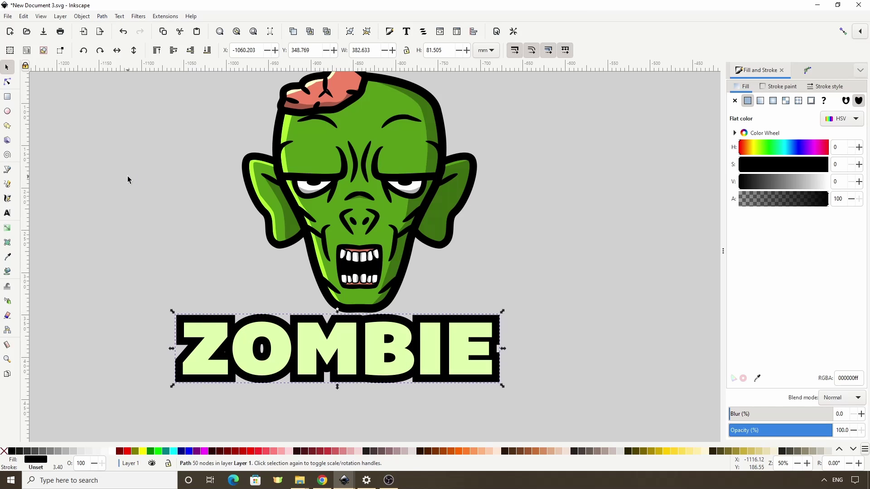
key(ctrl+parenright)
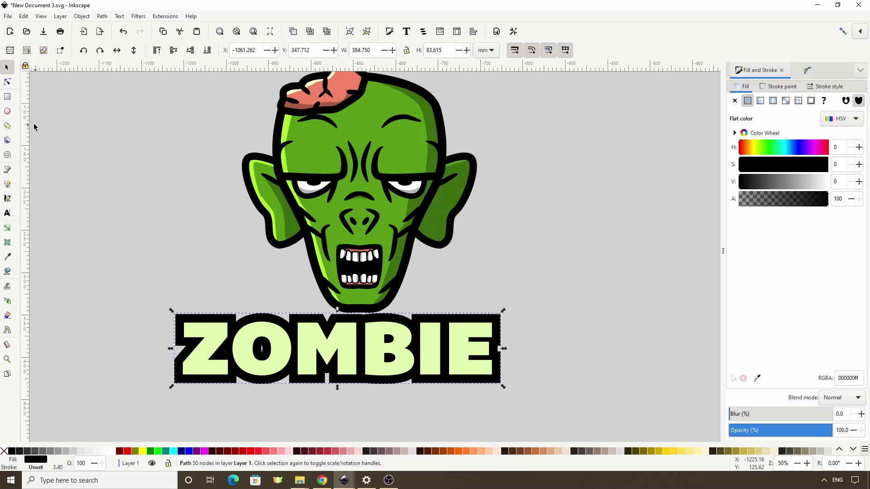
click(7, 97)
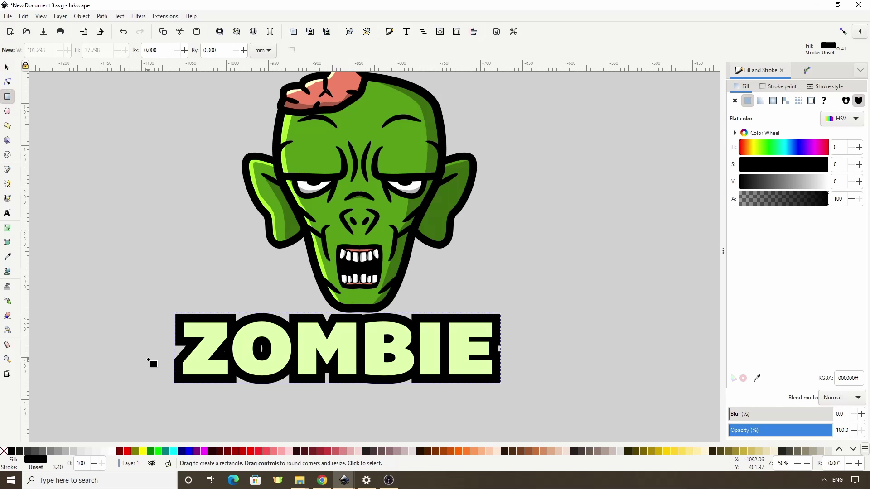
Draw a fully opaque, paler zombie-green rectangle over the lower half of ZOMBIE
drag(149, 357, 540, 405)
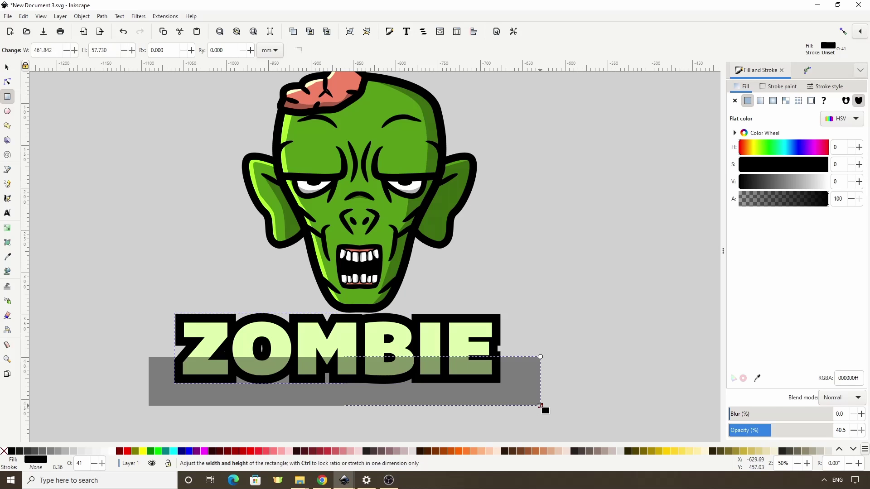
click(7, 257)
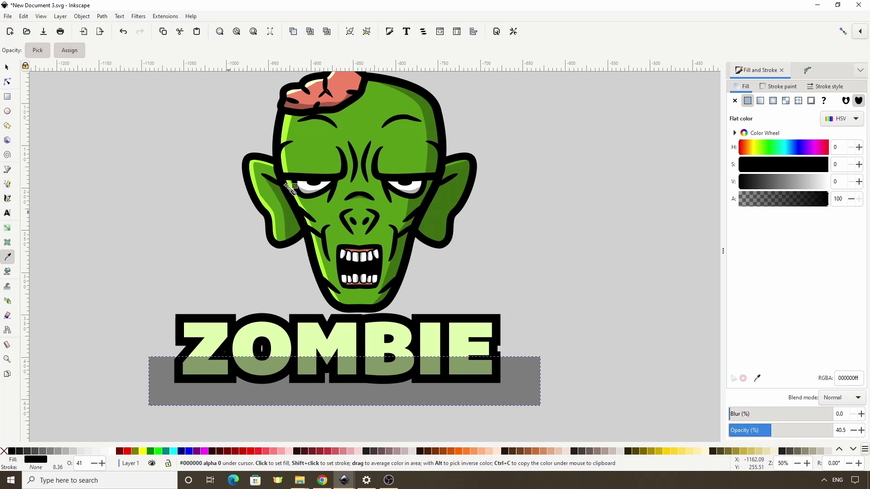
click(317, 155)
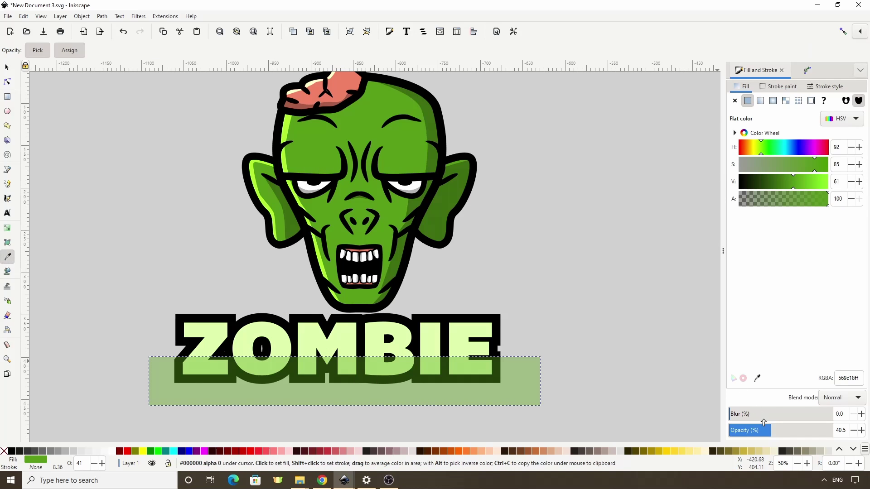
drag(778, 434, 838, 431)
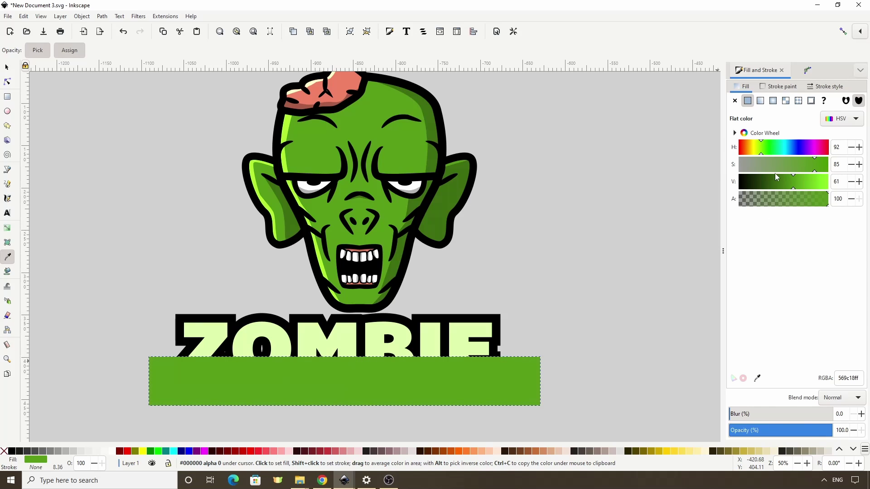
drag(783, 167, 804, 184)
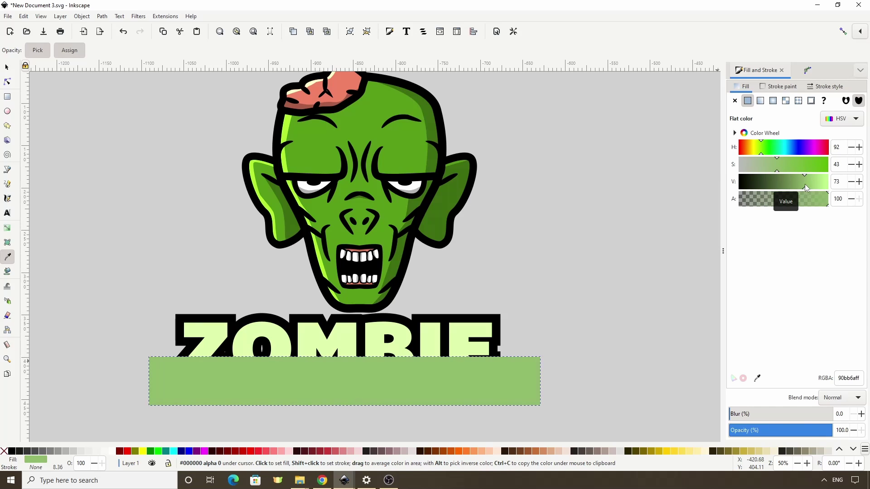
Intersect the lettering with the rectangle for a darker lower band, then select all three lettering layers
click(9, 68)
click(308, 333)
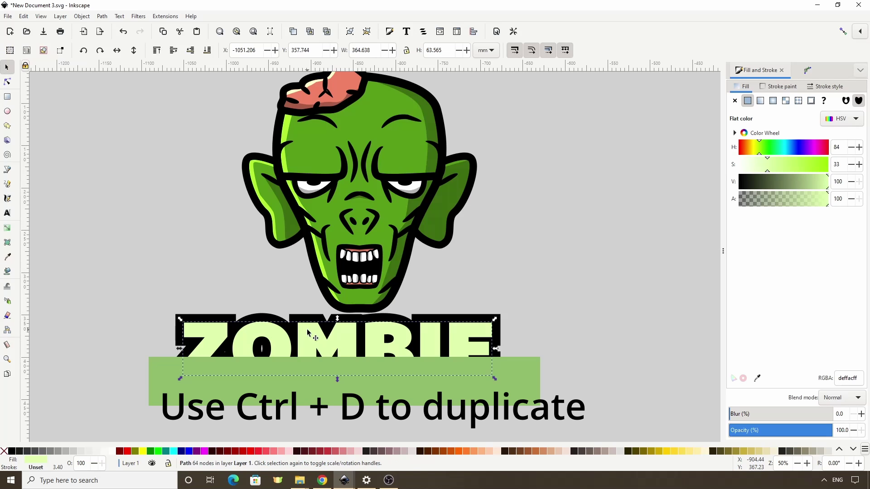
shift+click(307, 393)
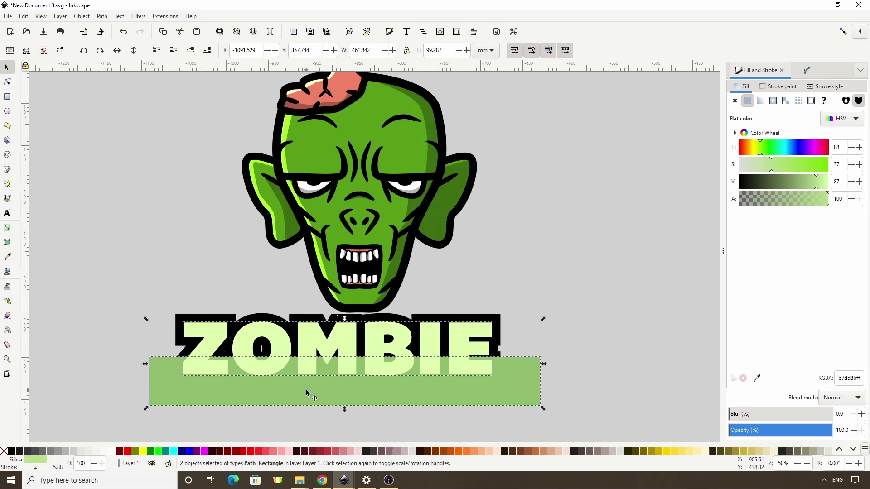
click(102, 16)
click(123, 86)
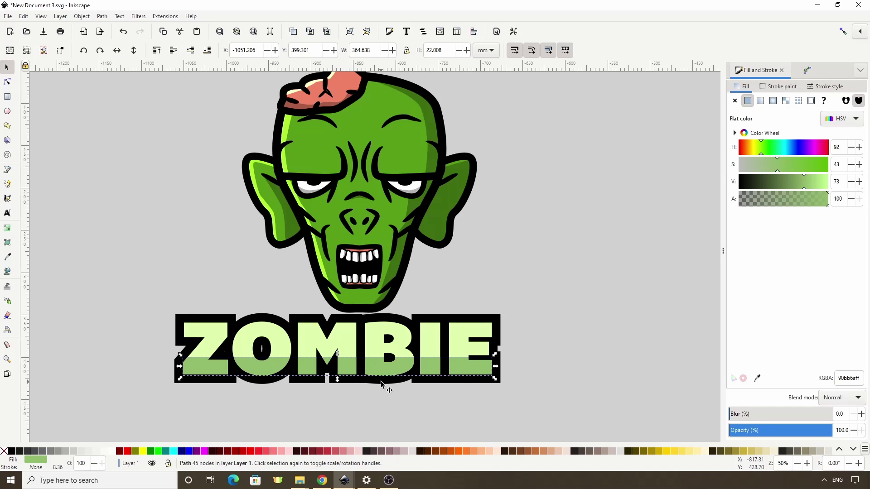
drag(147, 292, 538, 408)
Group the lettering and apply Perspective/Envelope with Mirror movements in vertical enabled
click(349, 31)
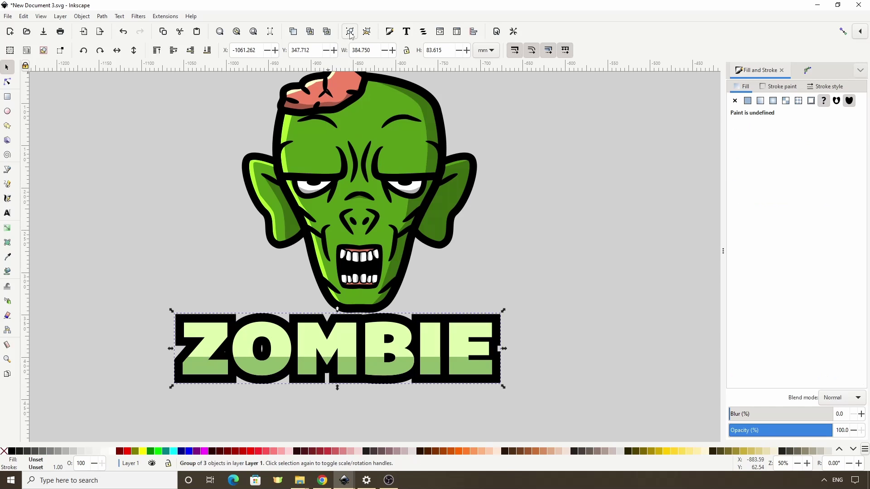
click(808, 71)
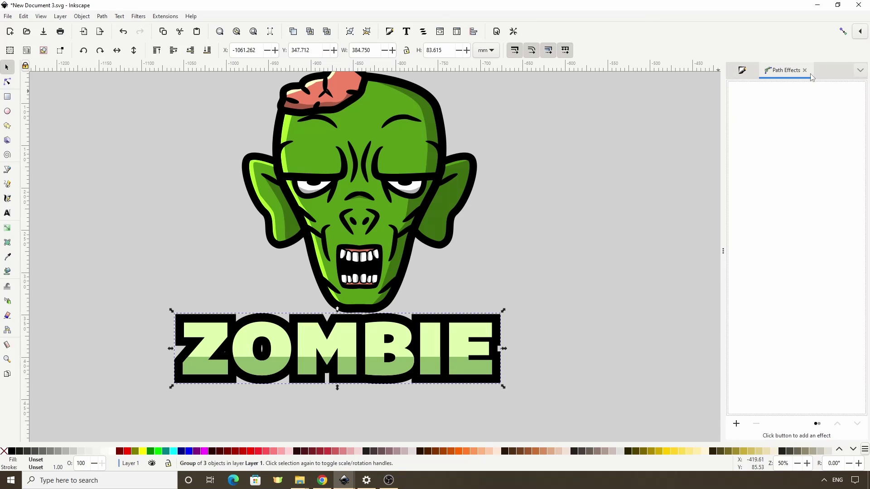
click(736, 424)
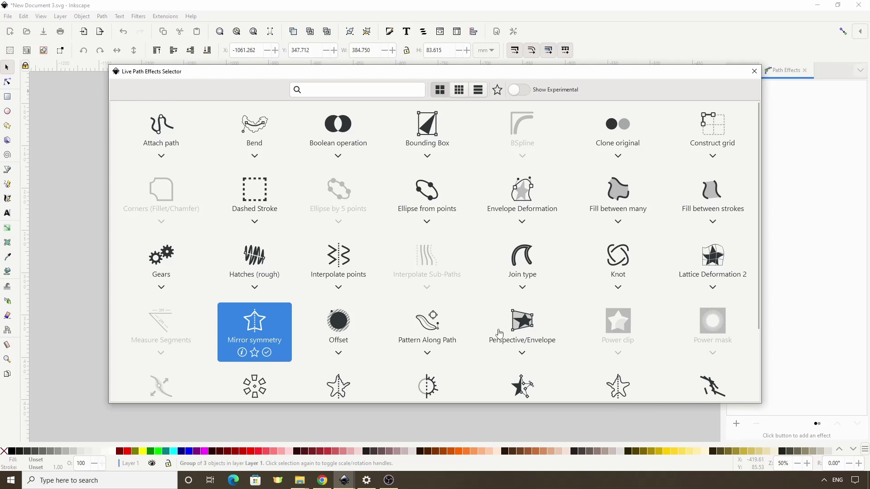
click(523, 323)
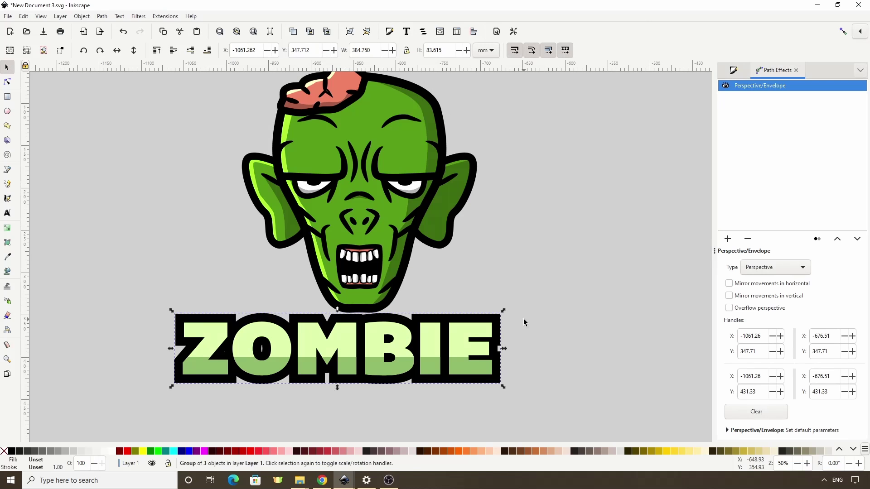
click(739, 299)
Pull the bottom-left corner outward to widen the base, then convert the result to paths
click(7, 82)
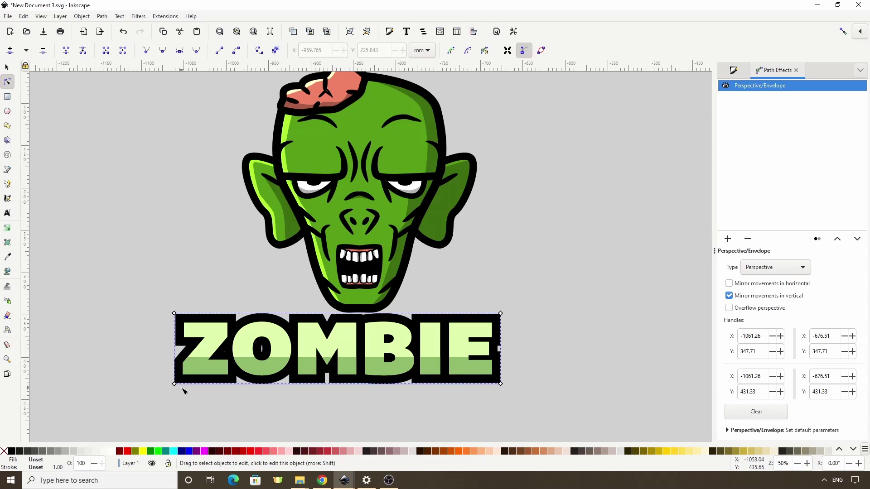
drag(175, 384, 146, 407)
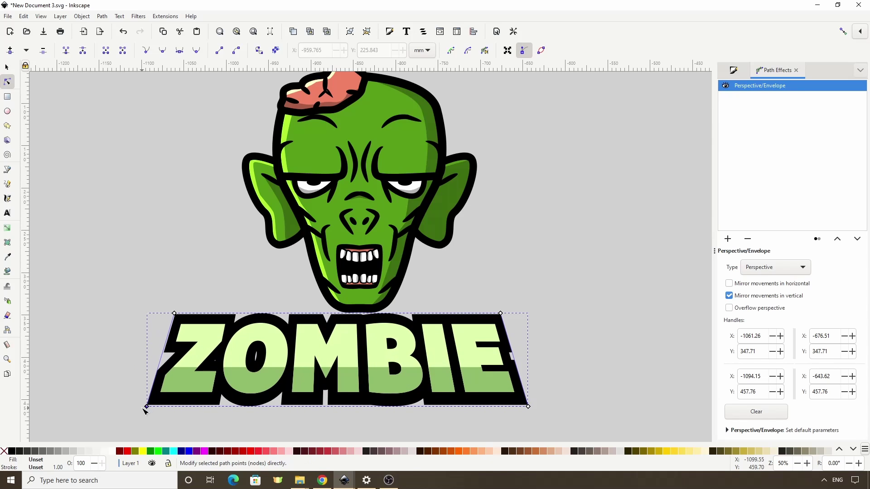
click(102, 17)
click(111, 27)
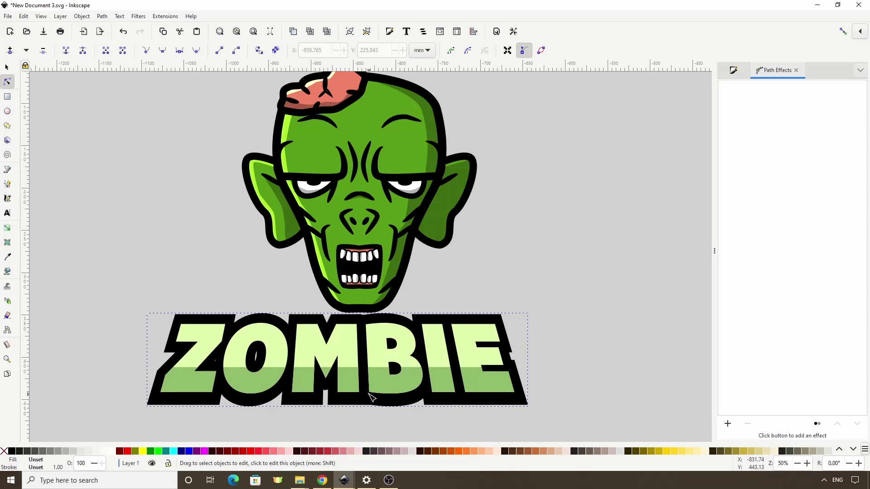
Apply Envelope Deformation, bend the title's bottom edge upward, and bake it into paths
click(728, 425)
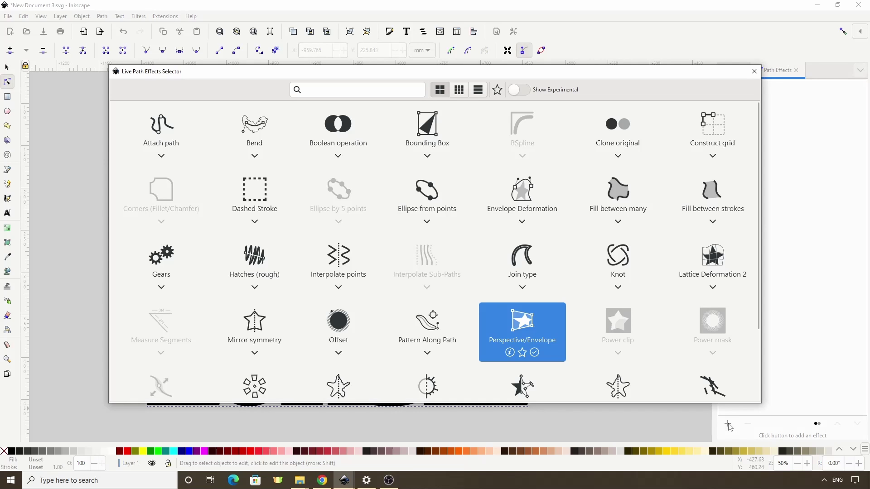
double_click(523, 209)
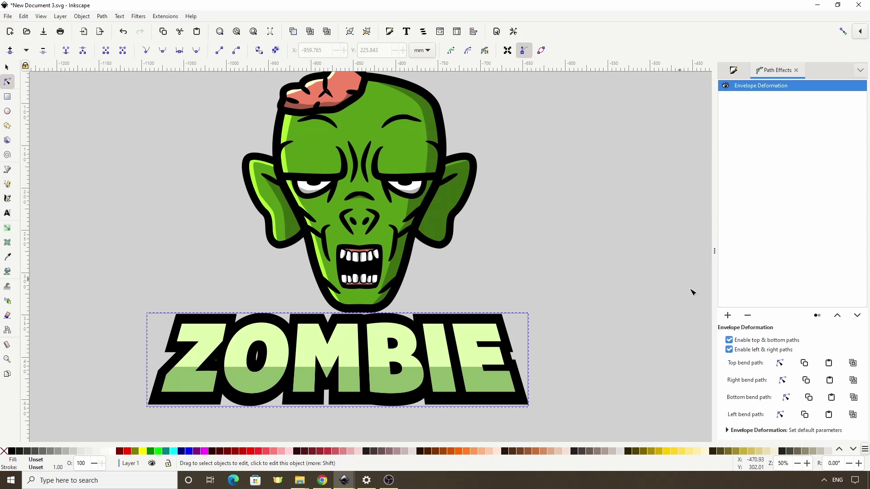
click(785, 398)
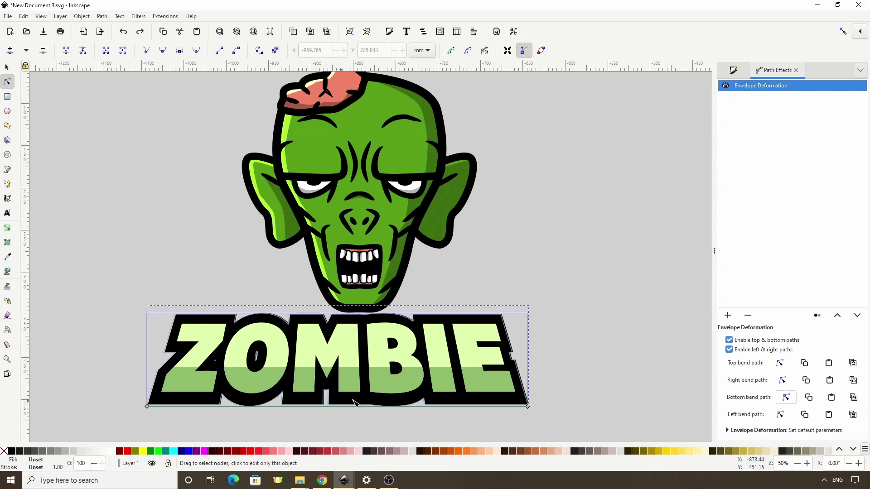
drag(329, 408, 339, 396)
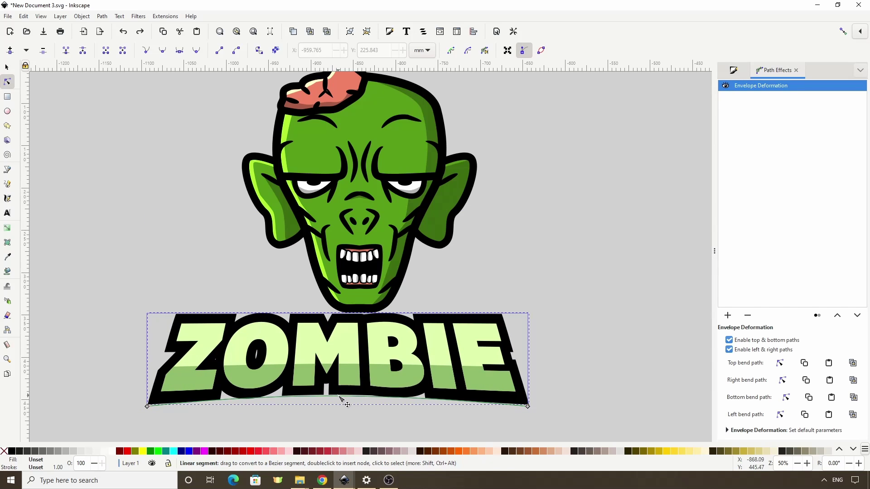
click(102, 16)
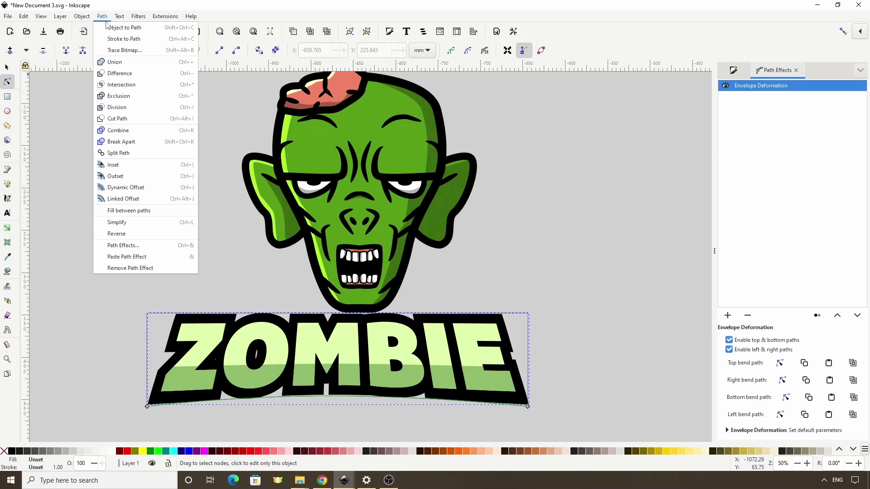
click(112, 28)
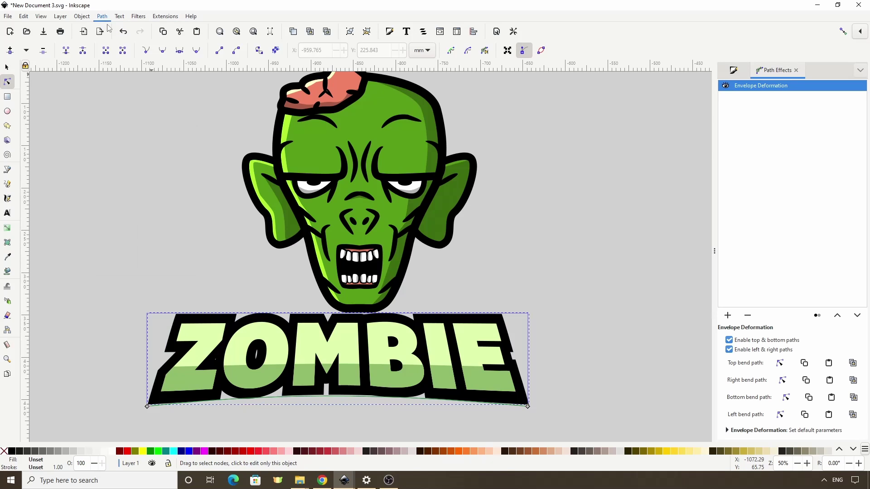
click(8, 67)
Move the ZOMBIE title up behind the head's chin, slightly wider and shorter
drag(290, 371, 310, 330)
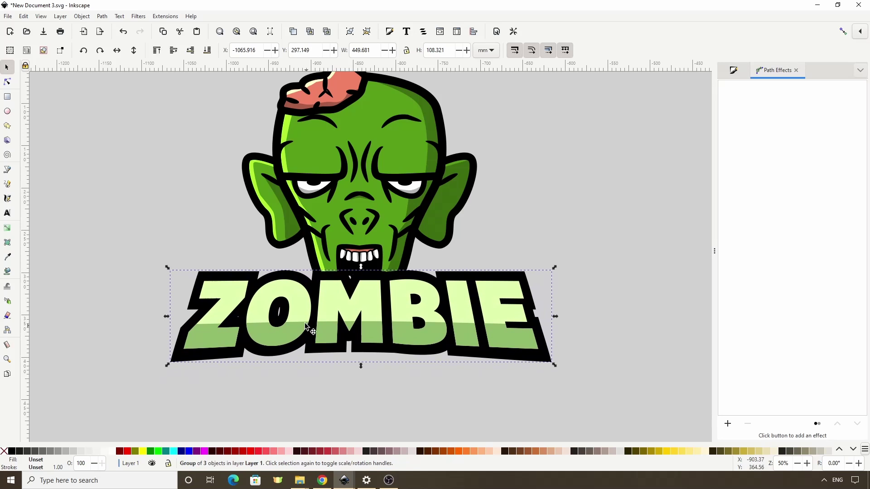
click(190, 52)
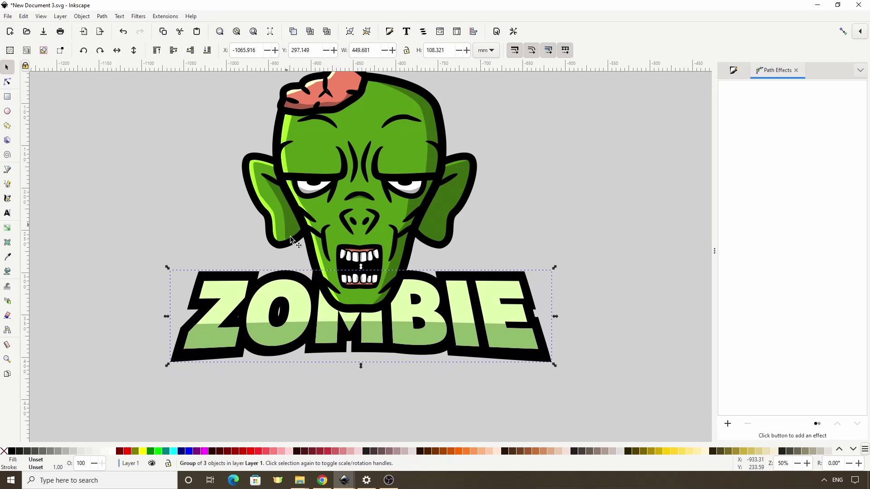
drag(166, 316, 155, 313)
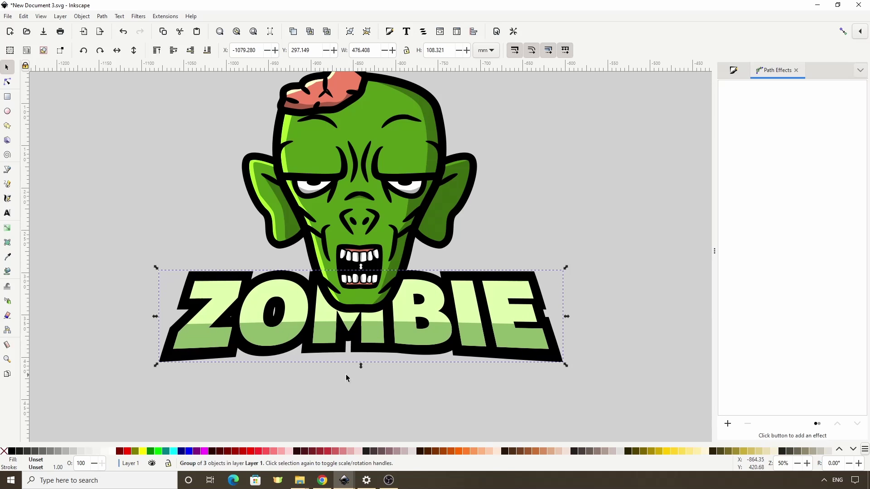
drag(361, 366, 361, 362)
drag(390, 336, 390, 337)
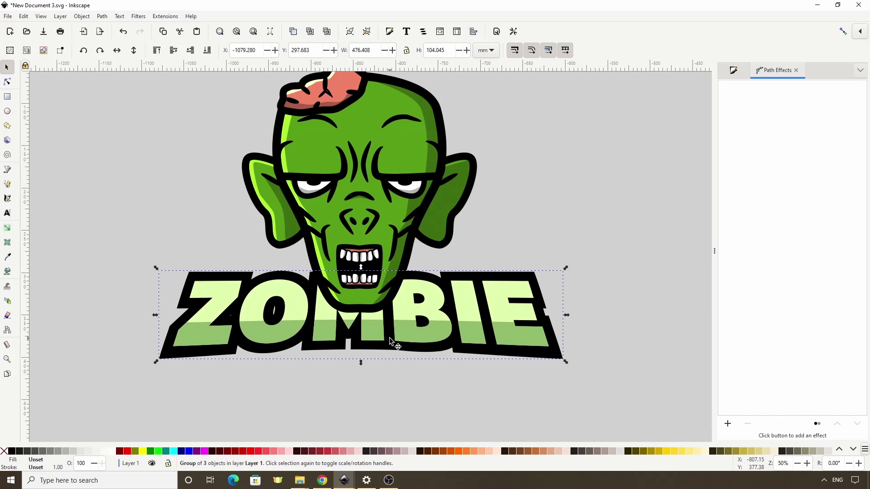
Centre the title and head on a common vertical axis, then deselect
shift+click(390, 235)
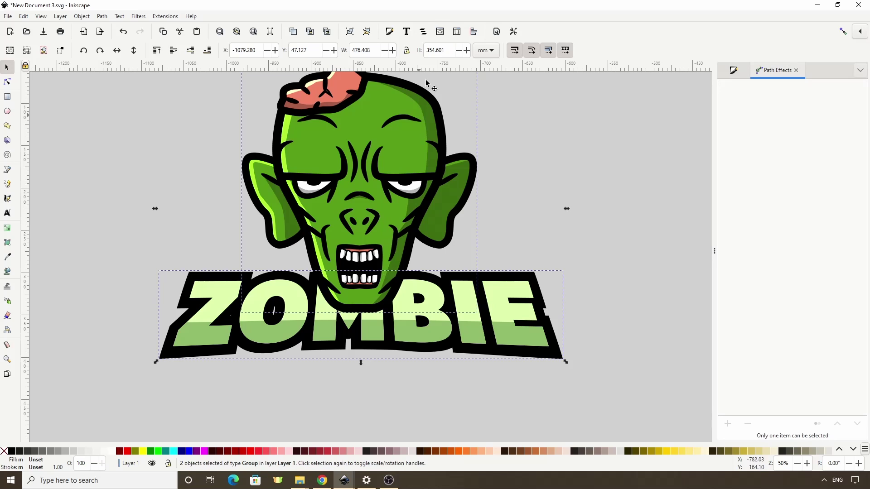
click(473, 31)
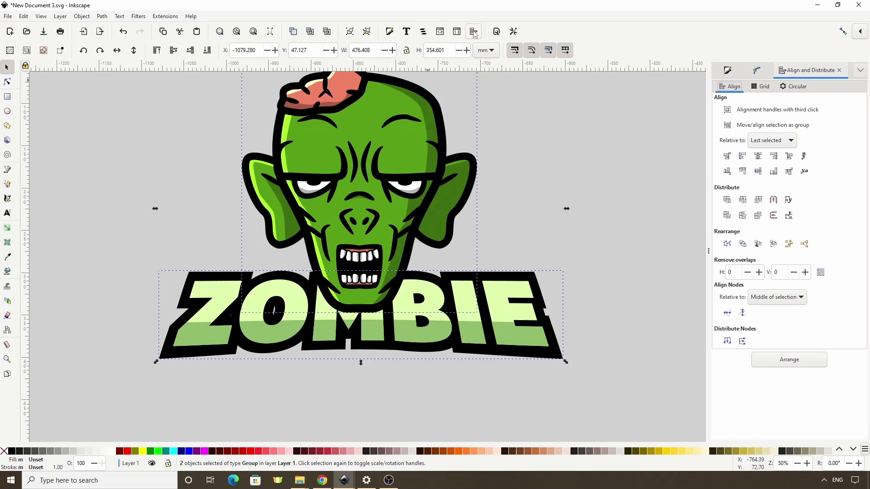
click(759, 157)
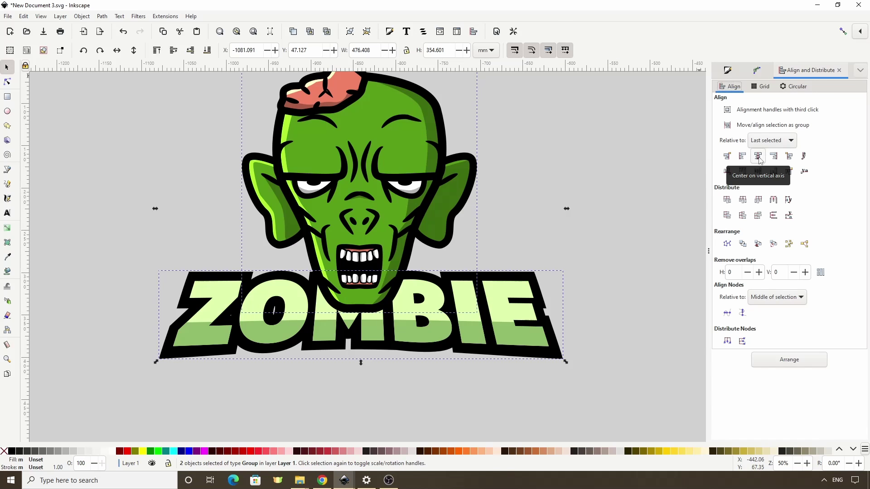
click(580, 154)
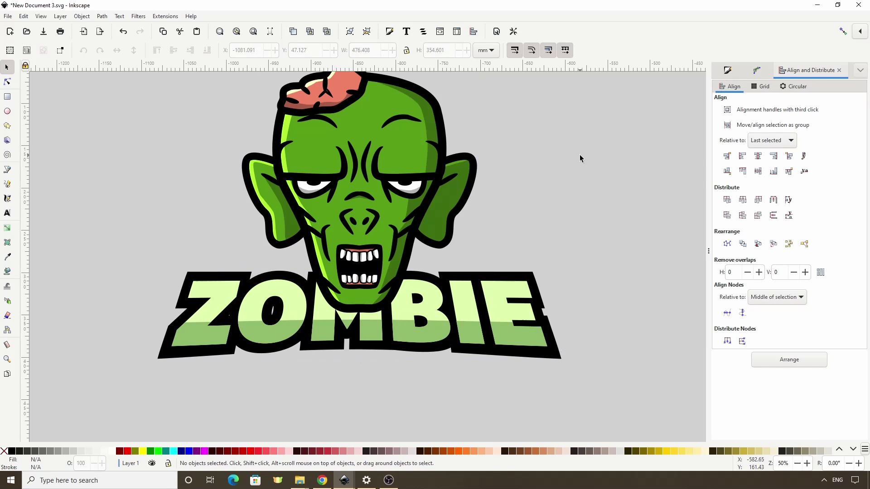
ctrl+scroll(579, 154, down, 1)
drag(533, 159, 493, 212)
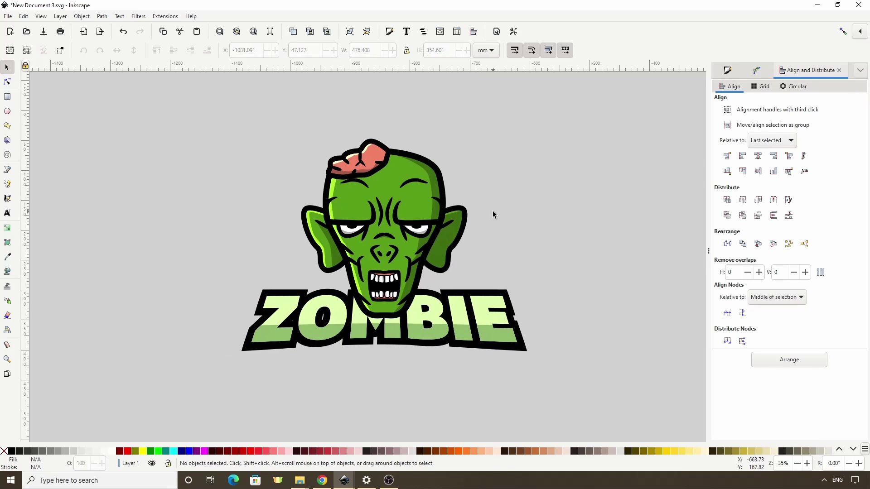